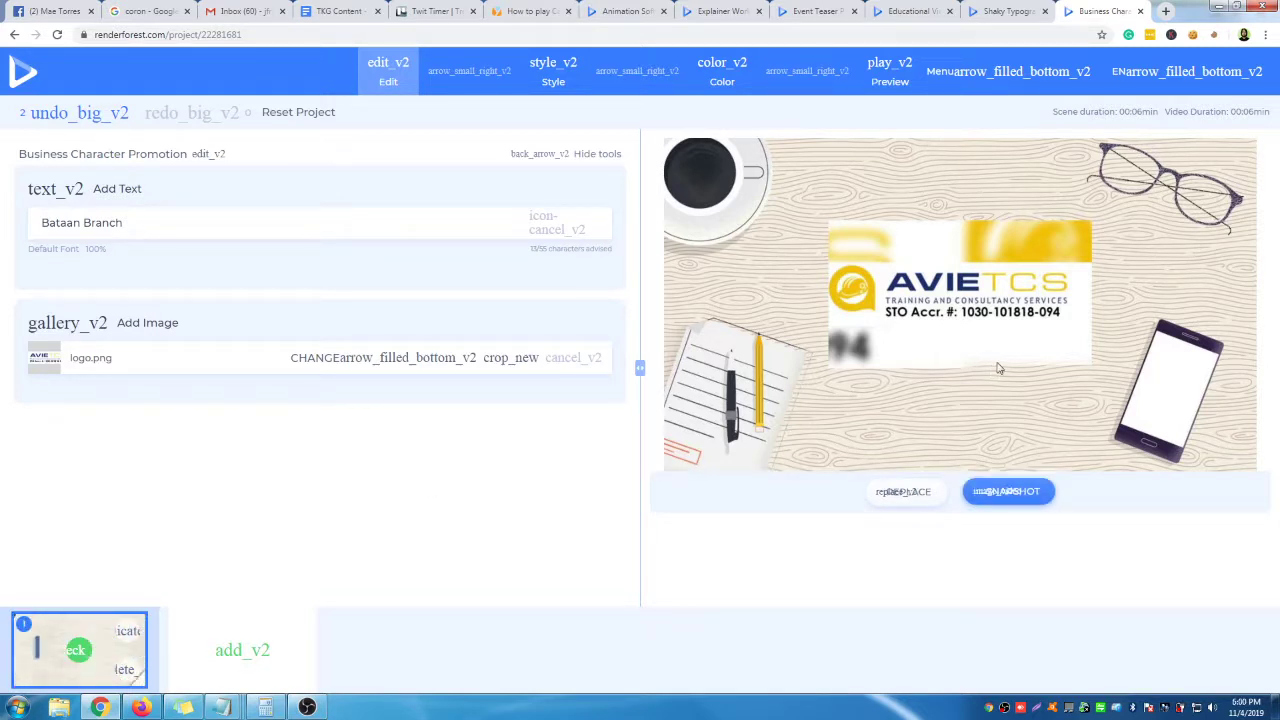
Generate a snapshot of the Bataan Branch logo scene and open the scene library for adding another scene.
click(993, 491)
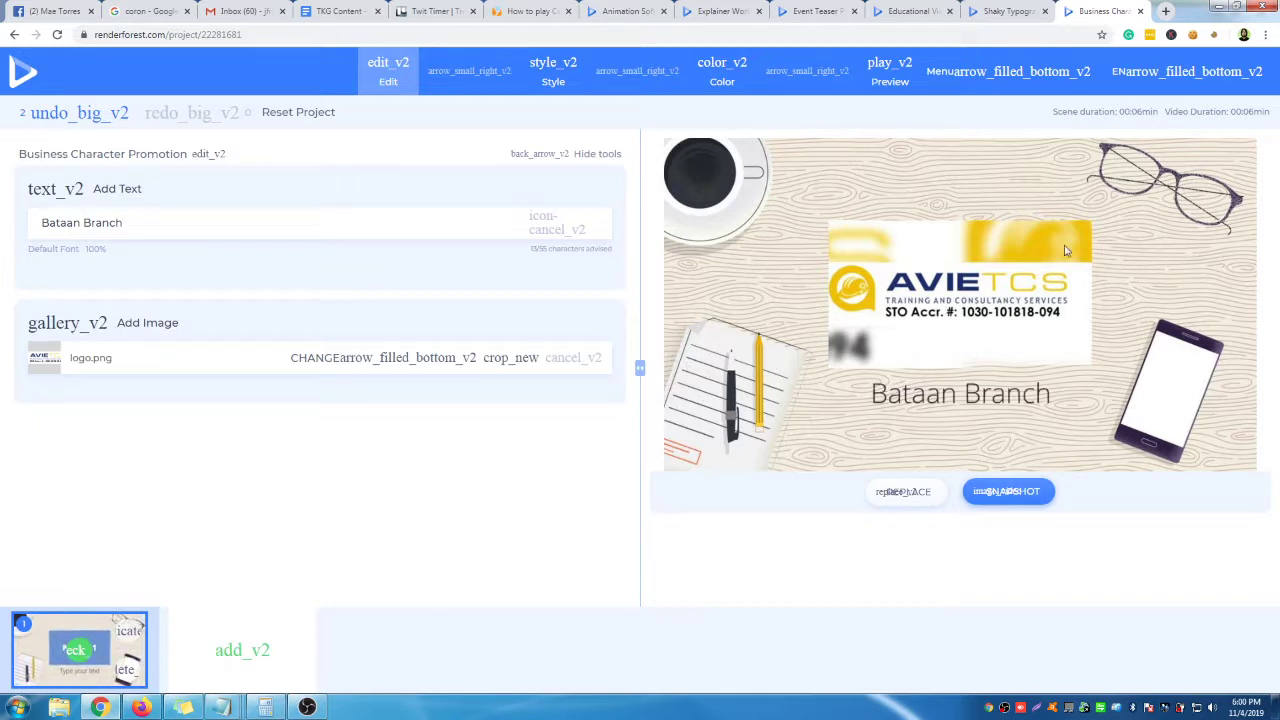
click(232, 658)
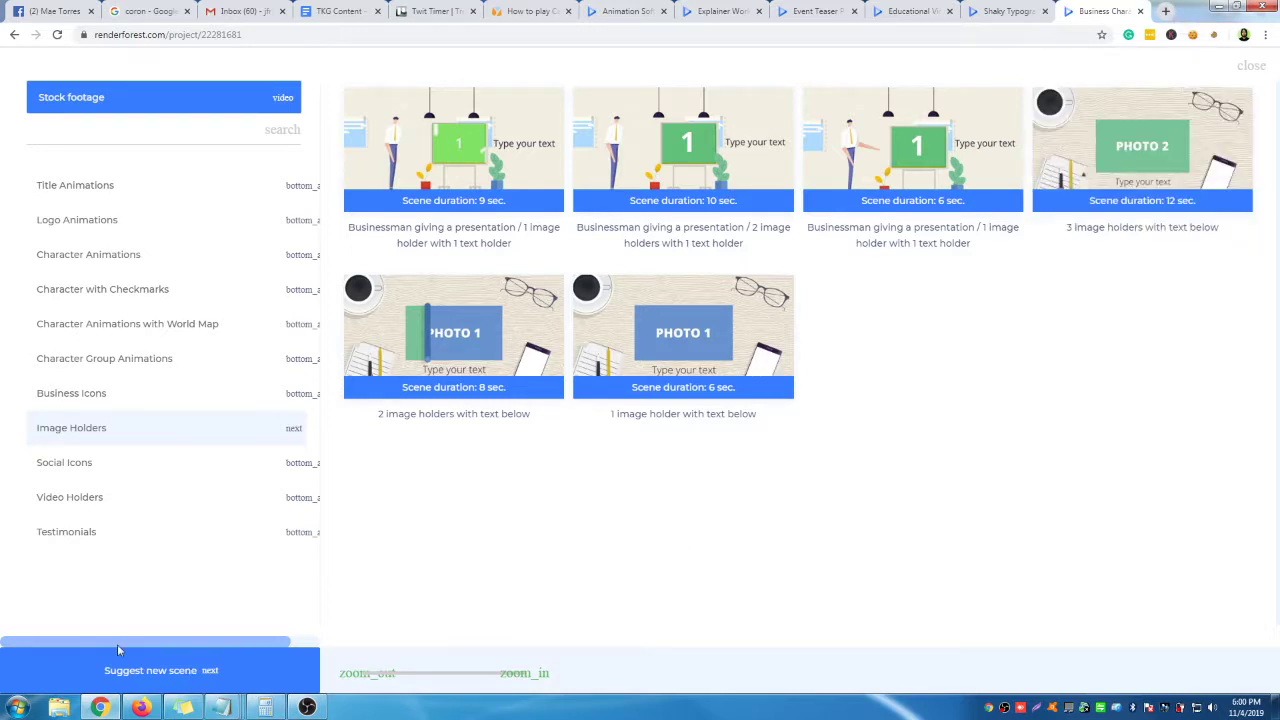
Open the AVIETCS Training Schedule Calendar spreadsheet in a new browser tab.
click(1168, 12)
text(a)
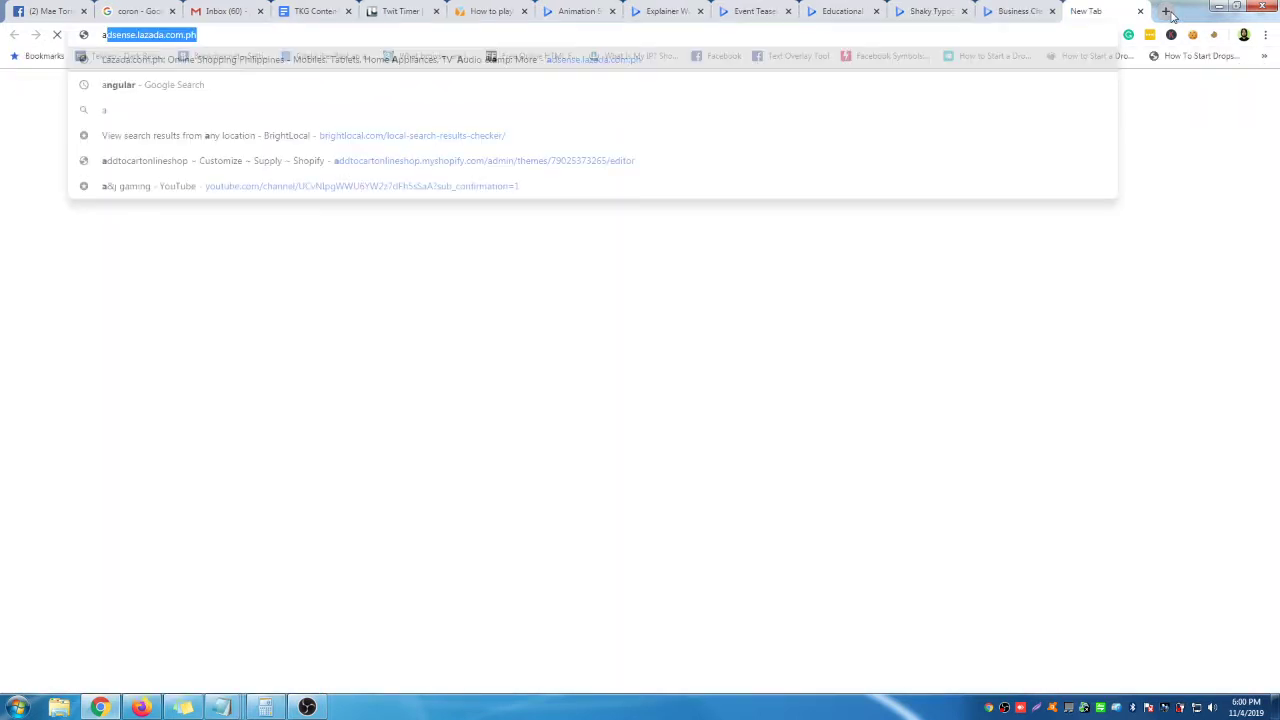
text(vietcs s)
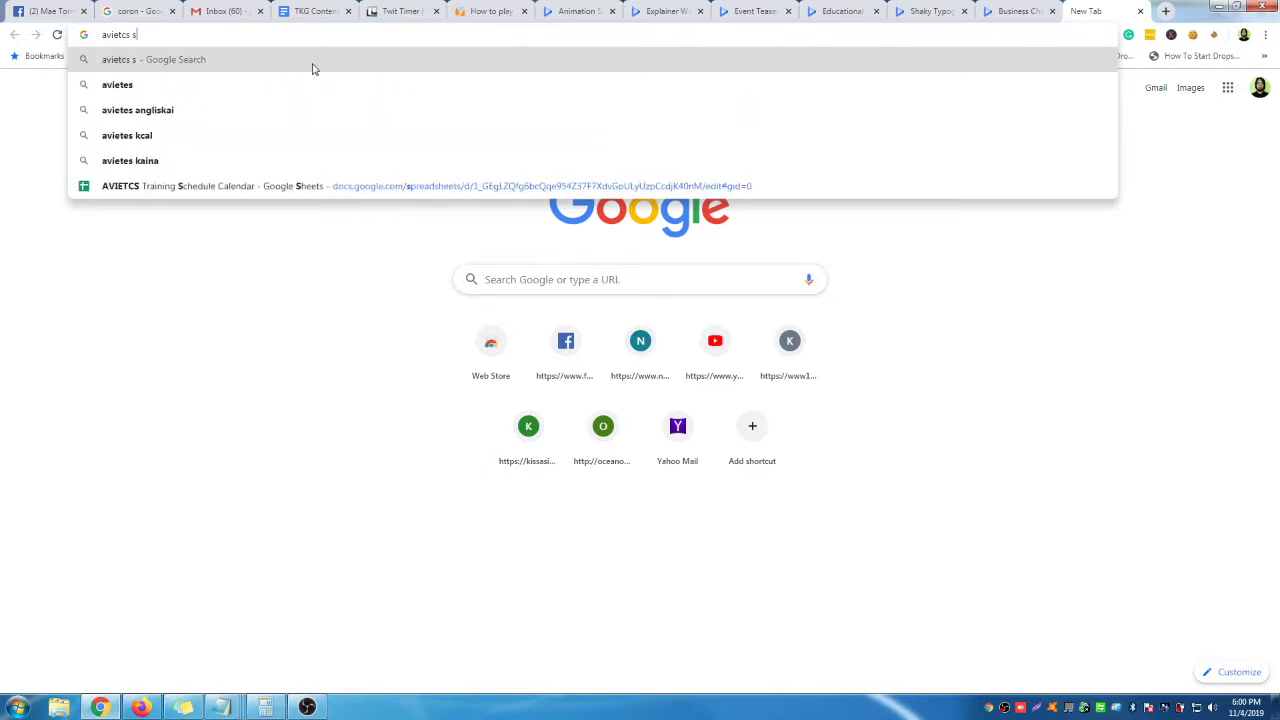
click(206, 188)
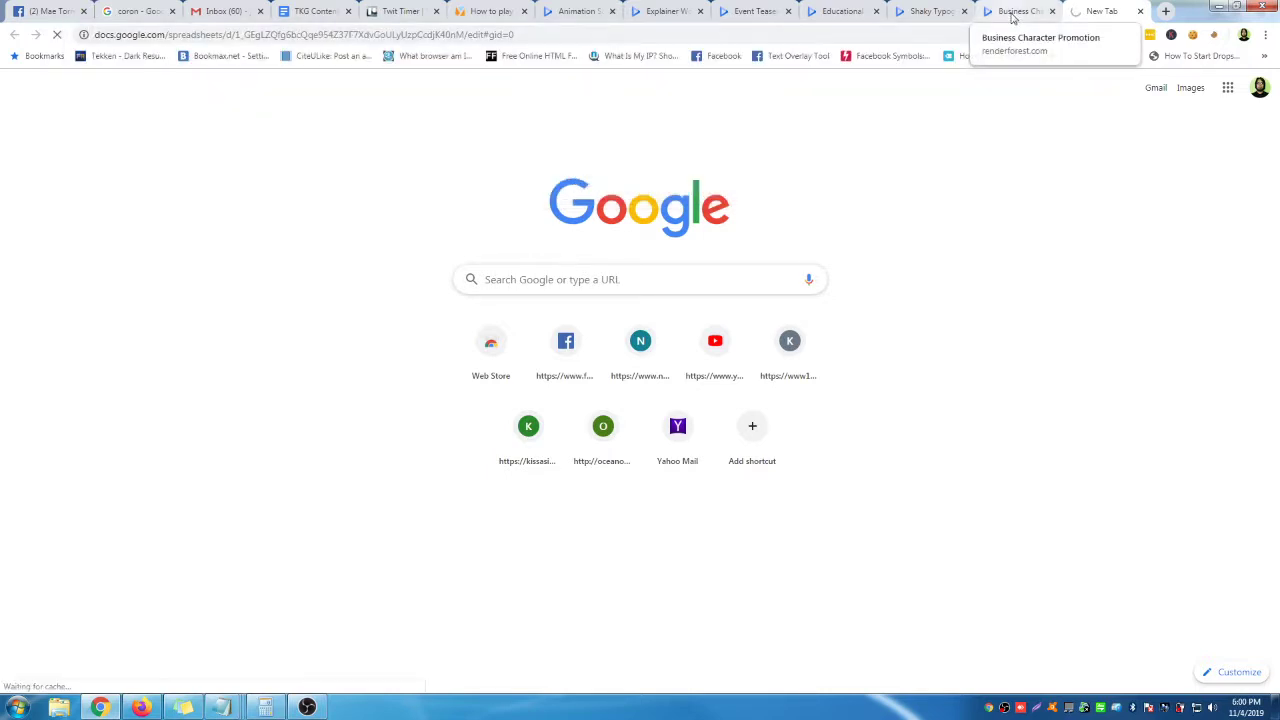
Switch back to the Renderforest project and show the Character with Checkmarks scenes.
click(1012, 11)
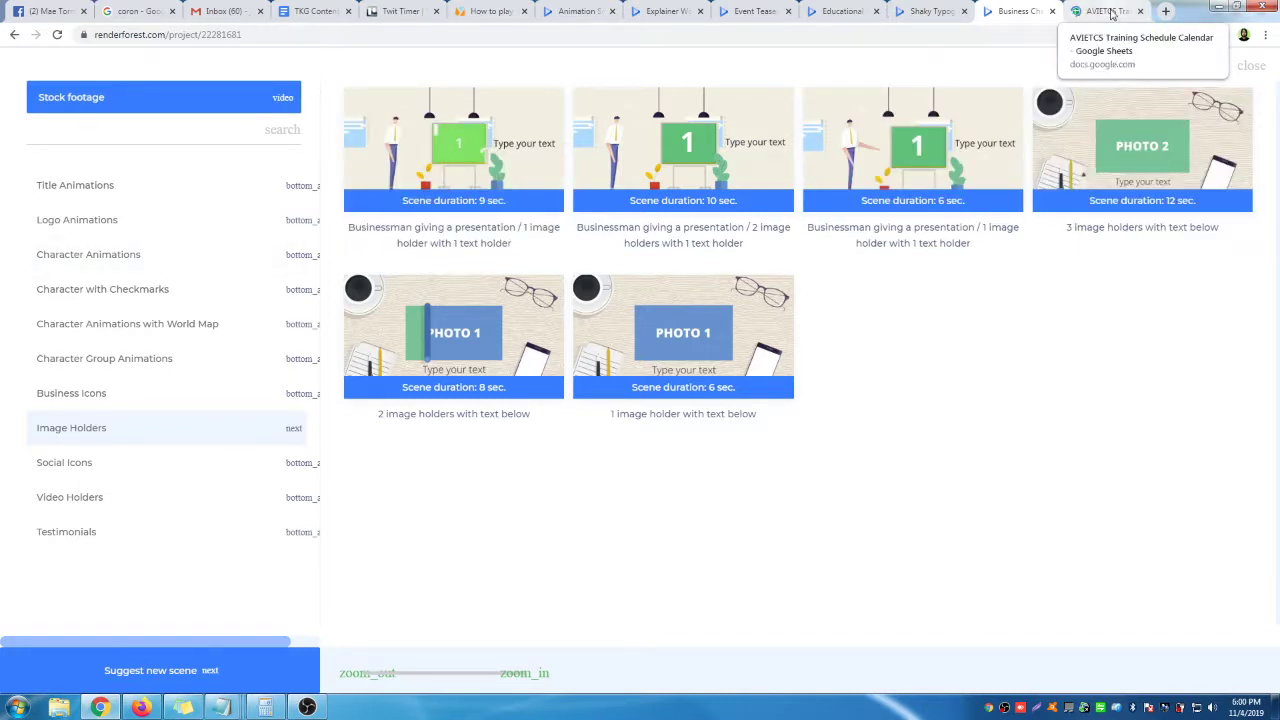
click(108, 298)
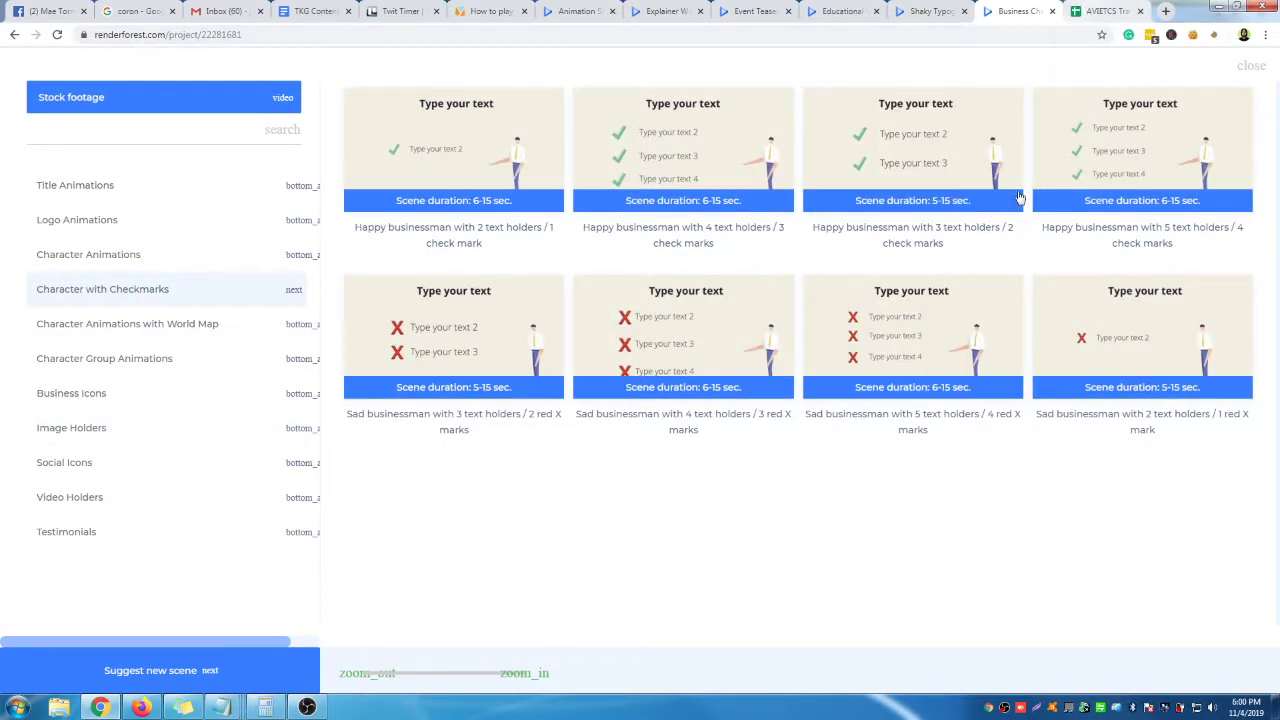
Switch to the training schedule spreadsheet and examine the training dates listed on the Bataan sheet.
click(1082, 14)
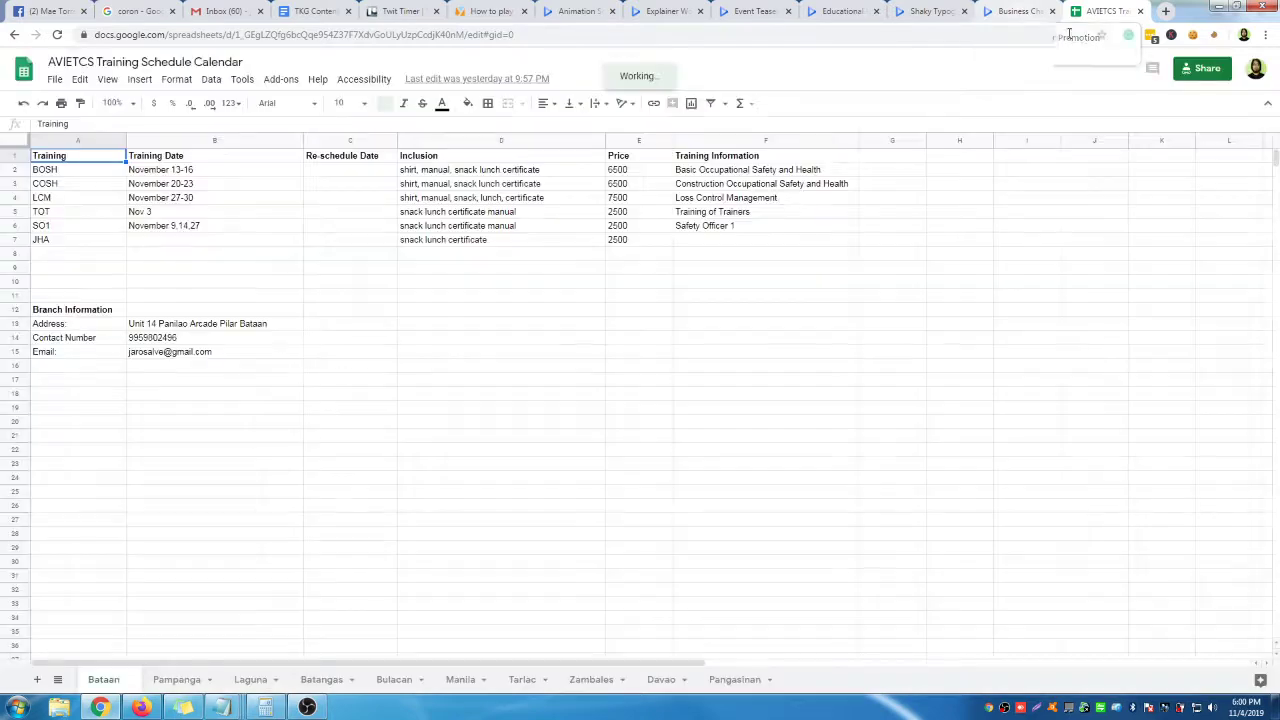
click(1018, 14)
click(1085, 12)
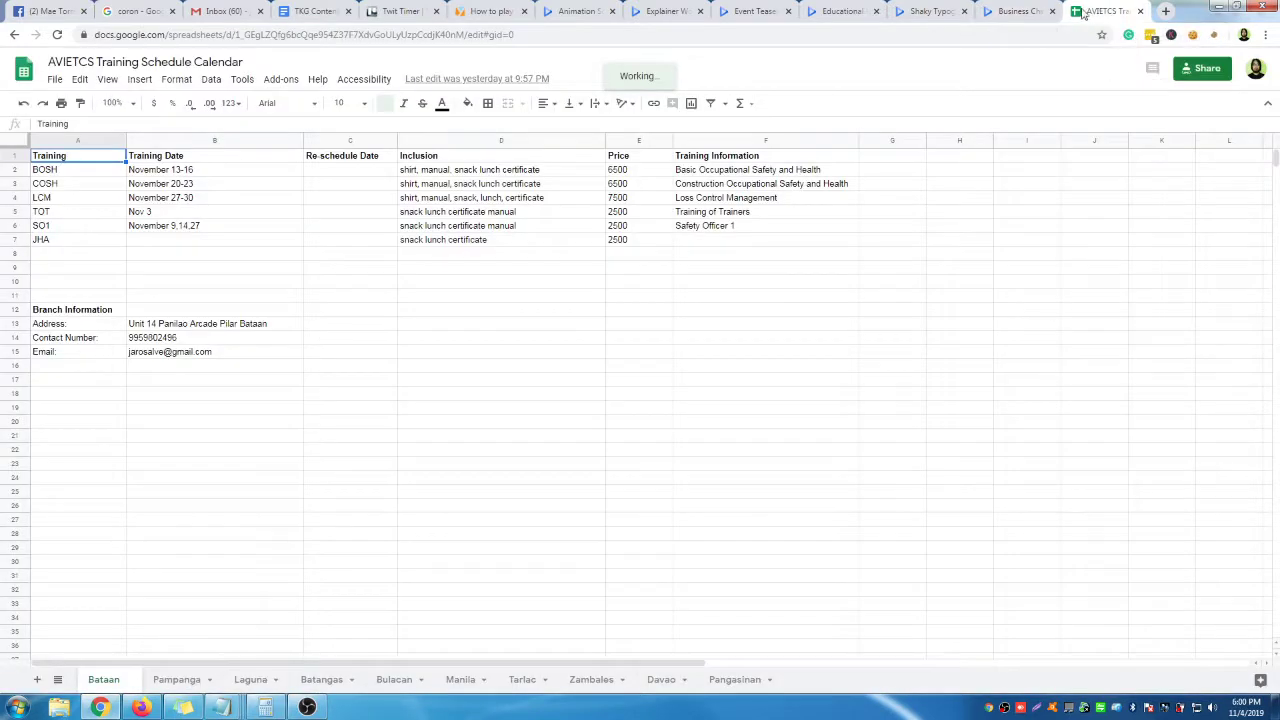
click(165, 227)
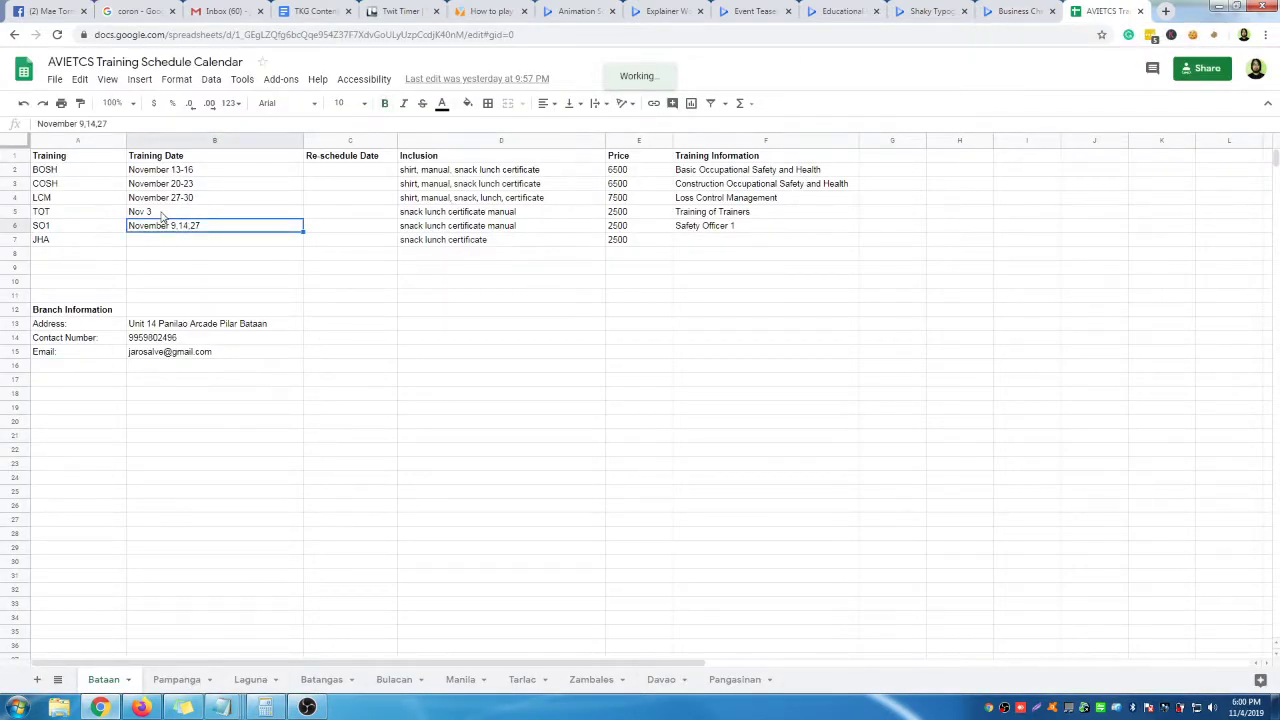
click(165, 212)
click(170, 198)
click(173, 184)
click(178, 170)
Switch to Renderforest and insert the happy businessman scene with 5 text holders and 4 check marks.
click(1005, 12)
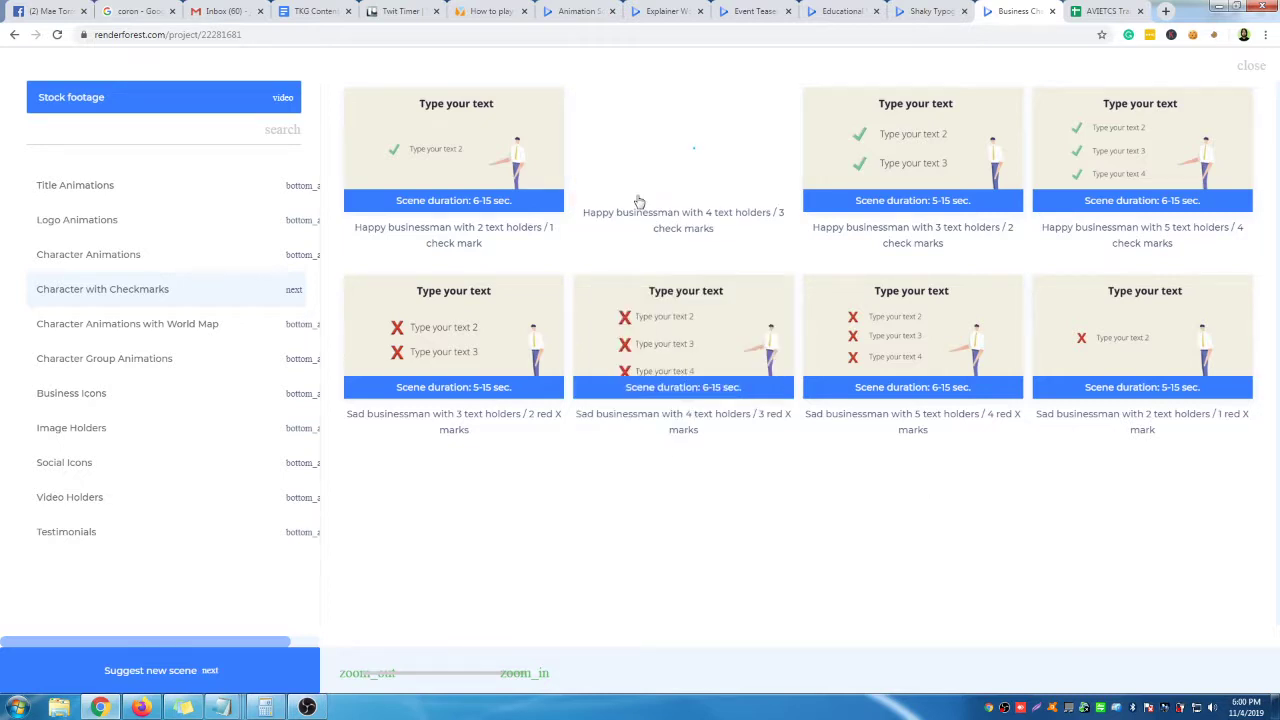
click(1170, 155)
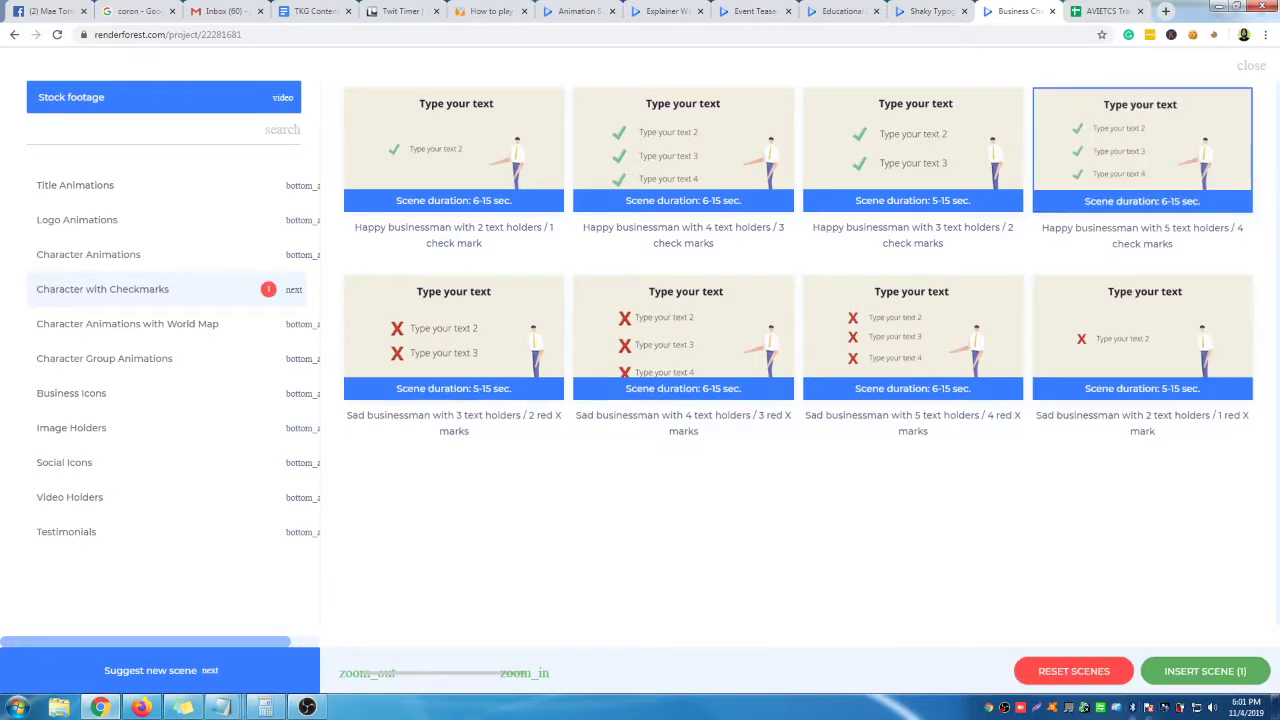
click(1193, 673)
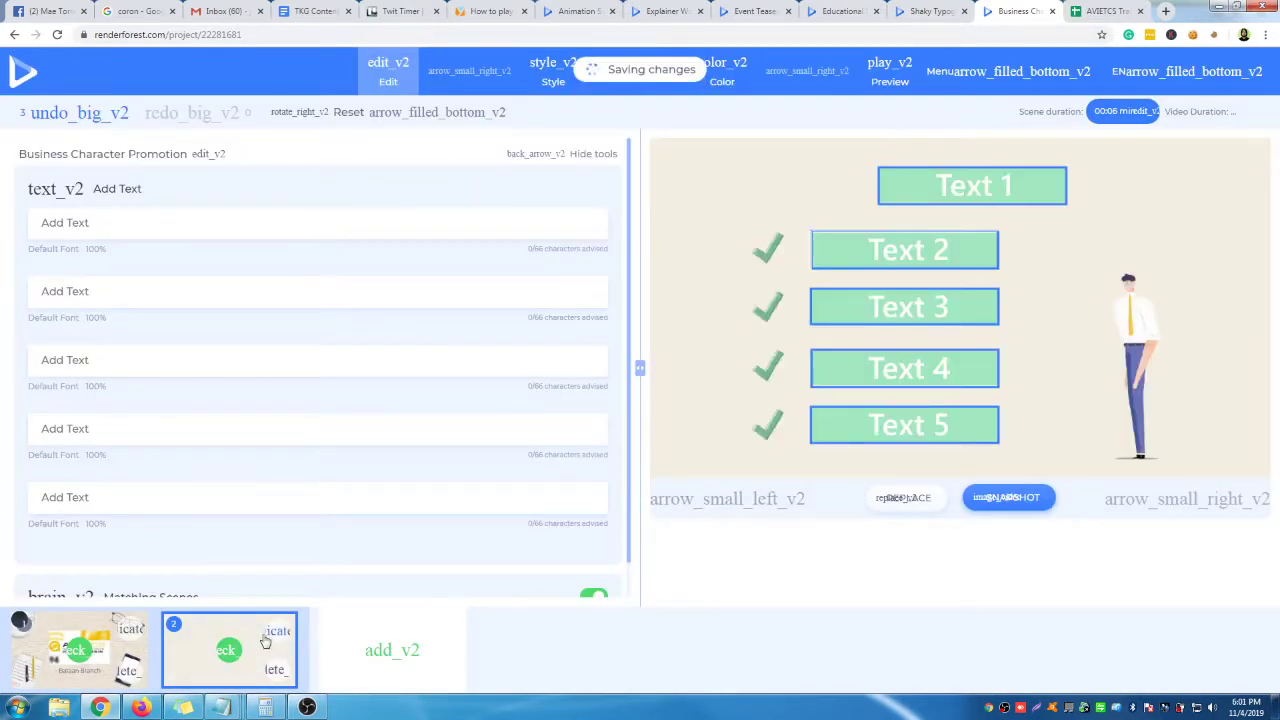
Set the checklist scene's title text to "November Training Schedule" and save it.
click(934, 187)
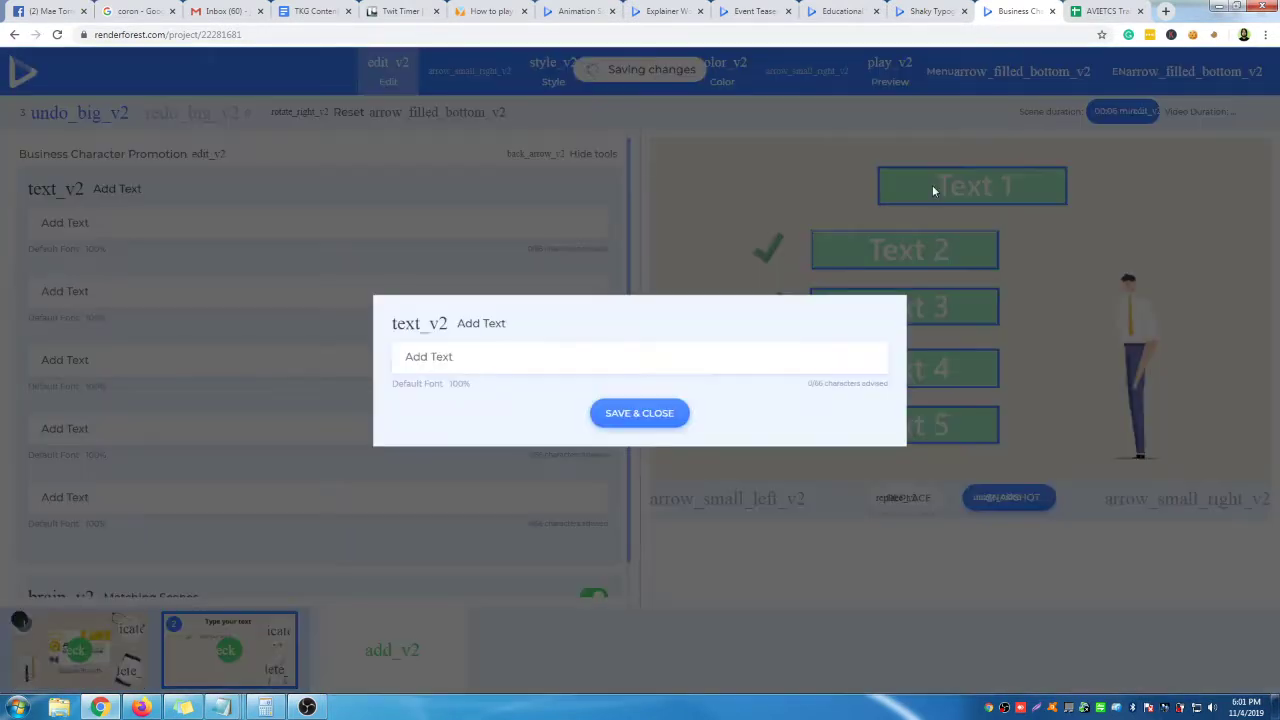
click(545, 359)
text(November Training Schedule)
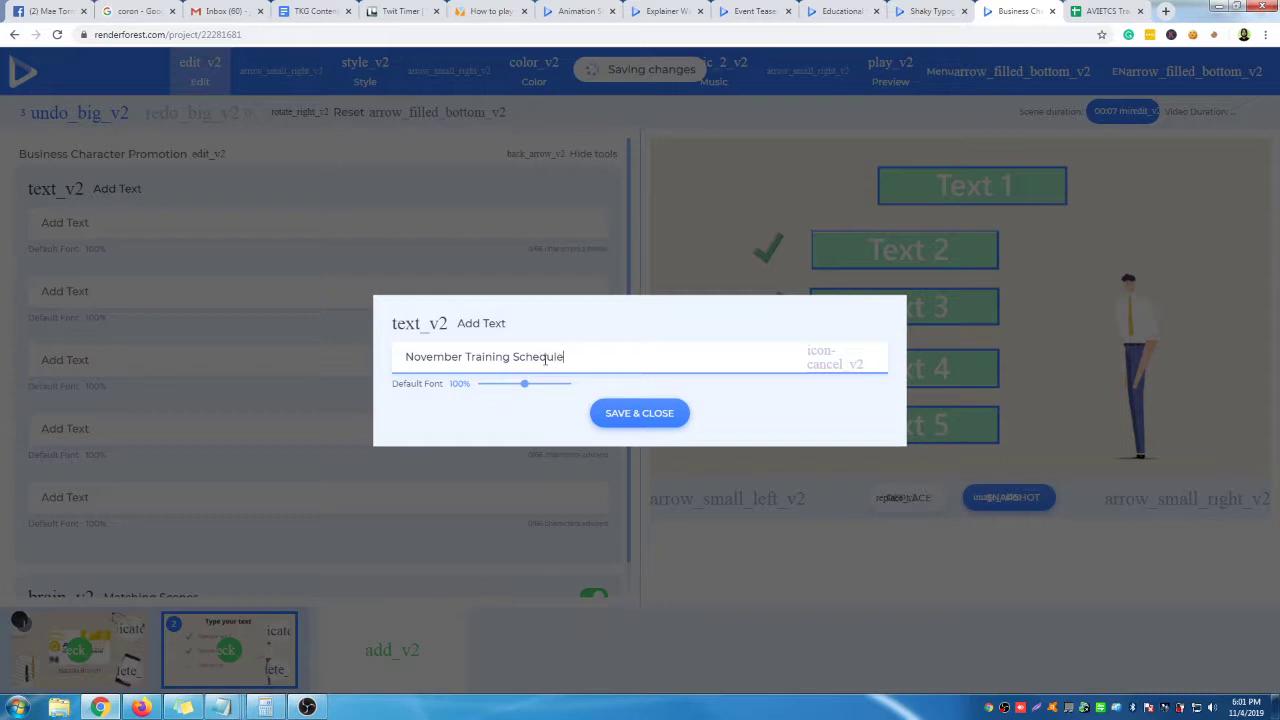
click(608, 415)
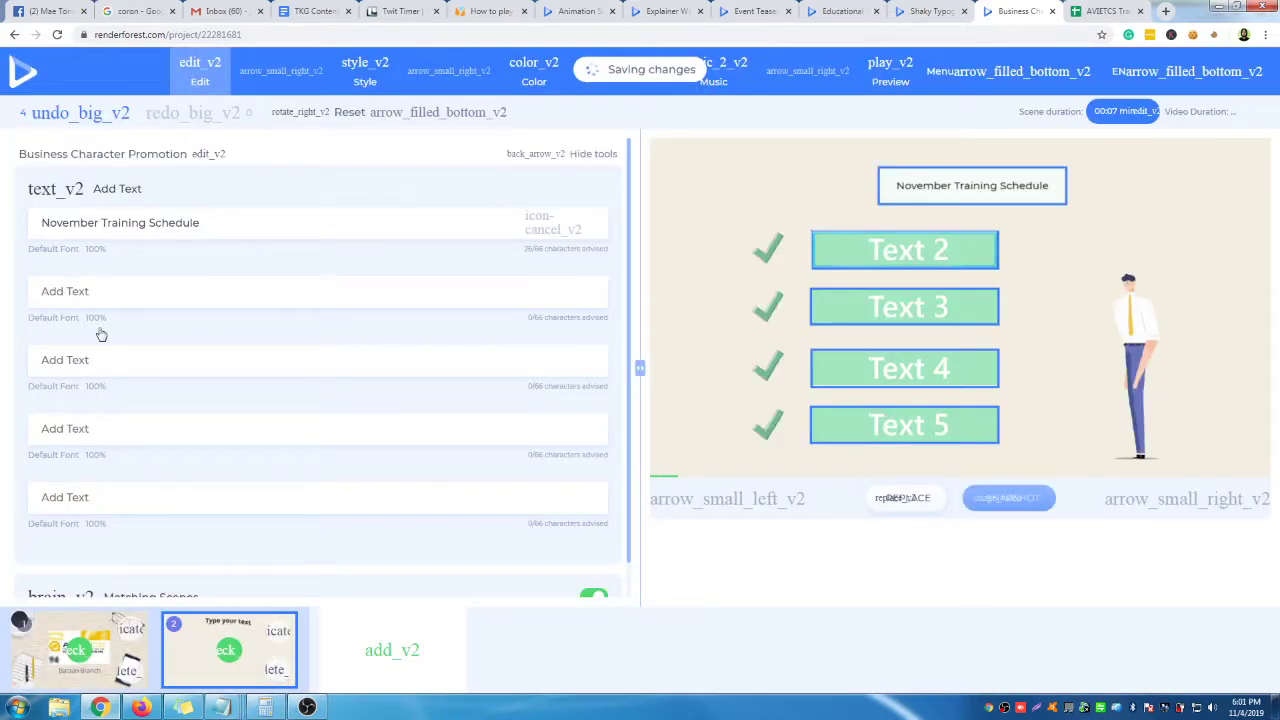
Enter "BOSH" as the first check mark item of the scene.
click(210, 294)
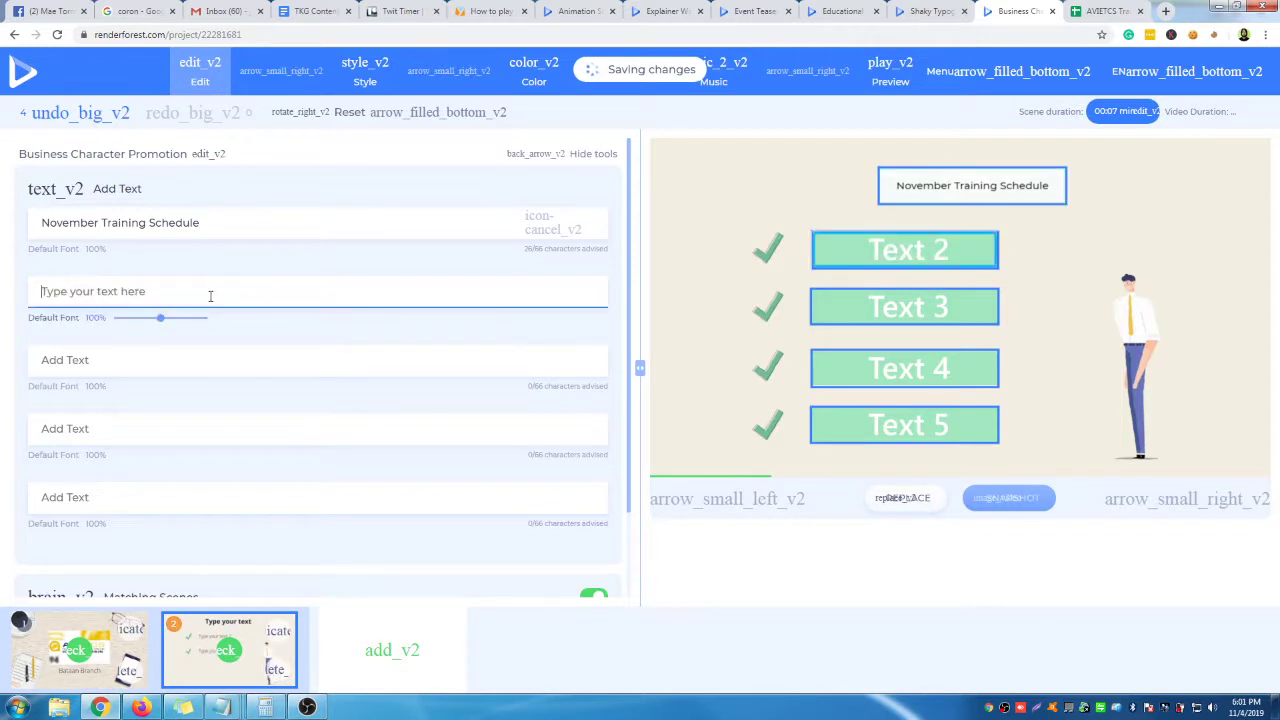
text(Bosh)
key(BackSpace)
key(BackSpace)
key(BackSpace)
key(BackSpace)
text(BOSH)
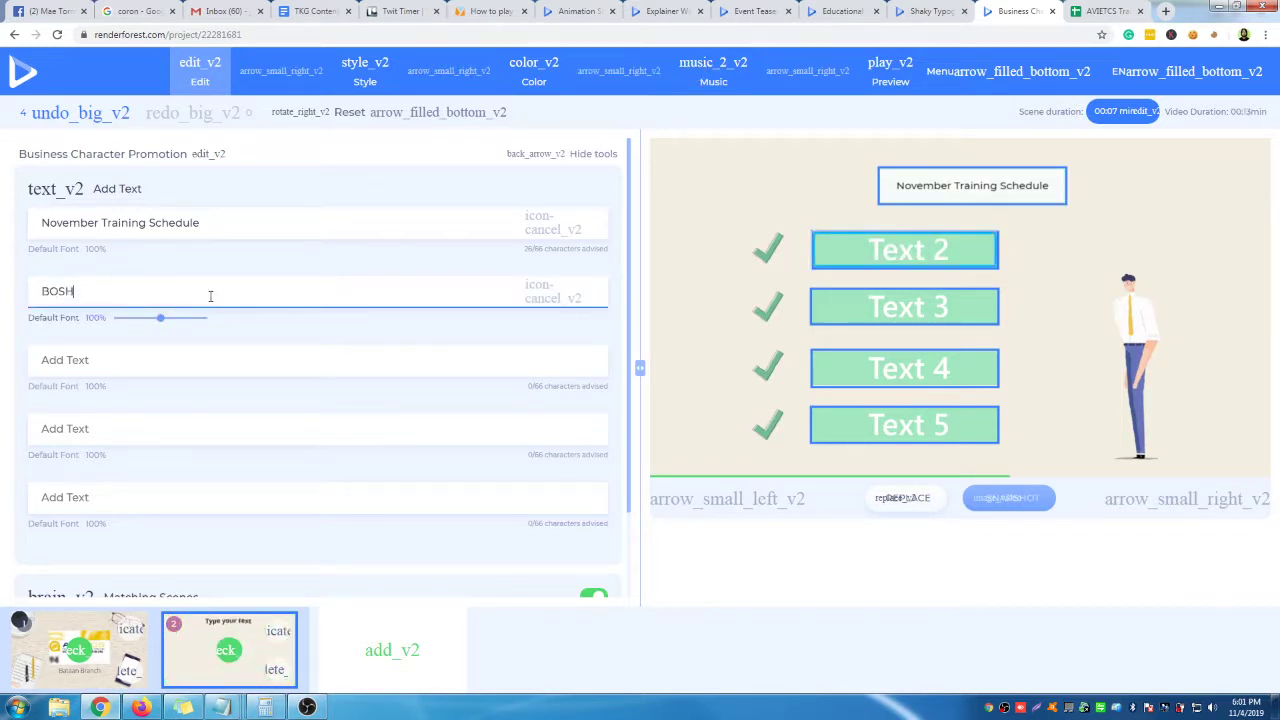
Fill the remaining three check mark items with "COSH", "LCM" and "TOT".
click(151, 357)
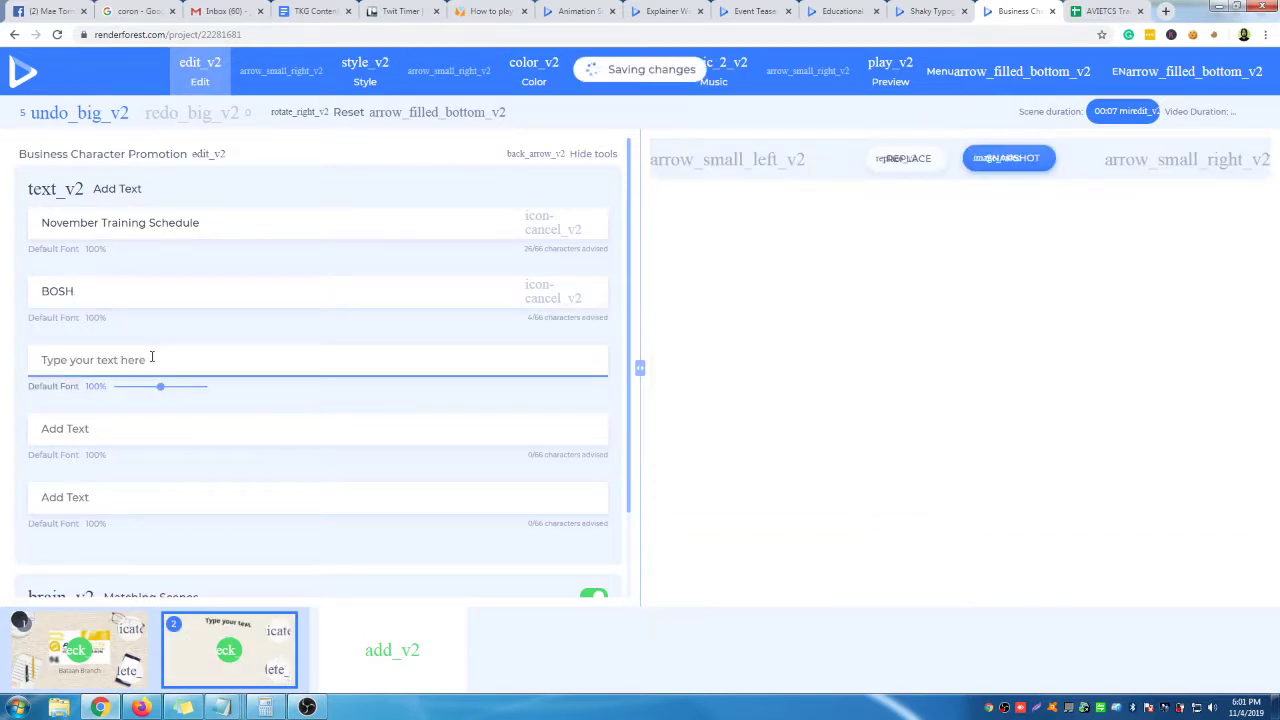
text(COSH)
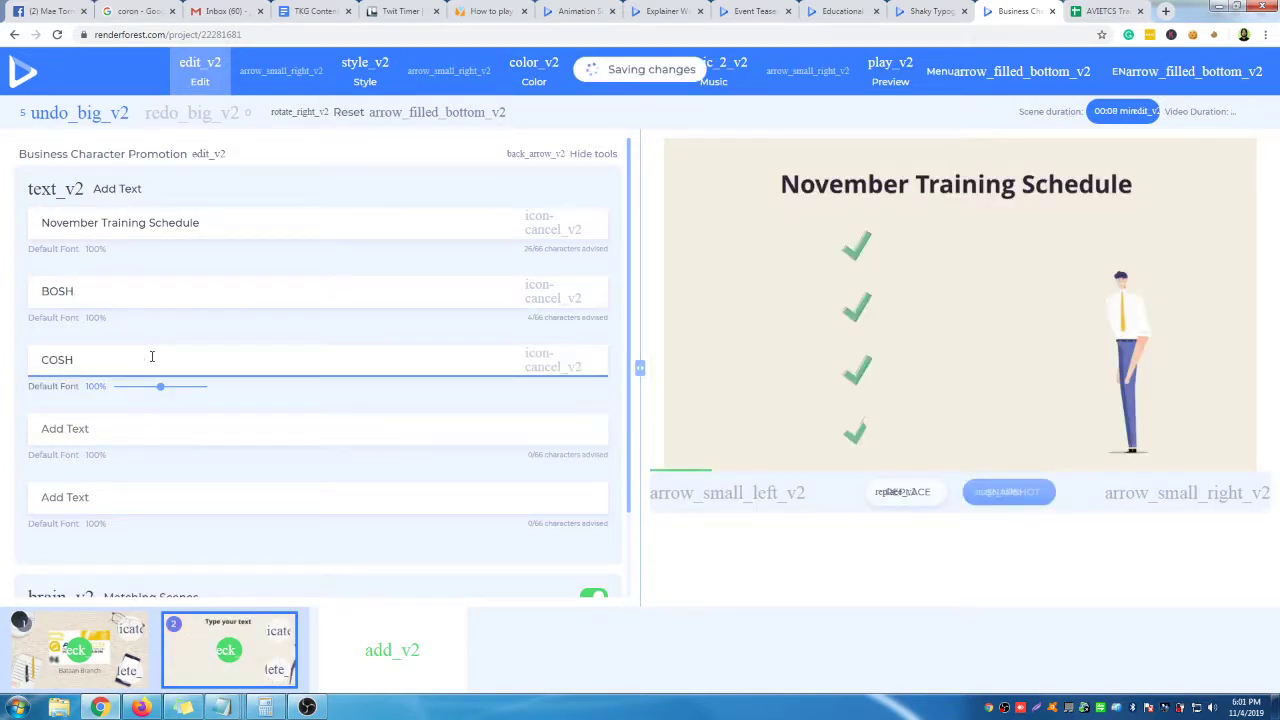
click(144, 424)
text(LCM)
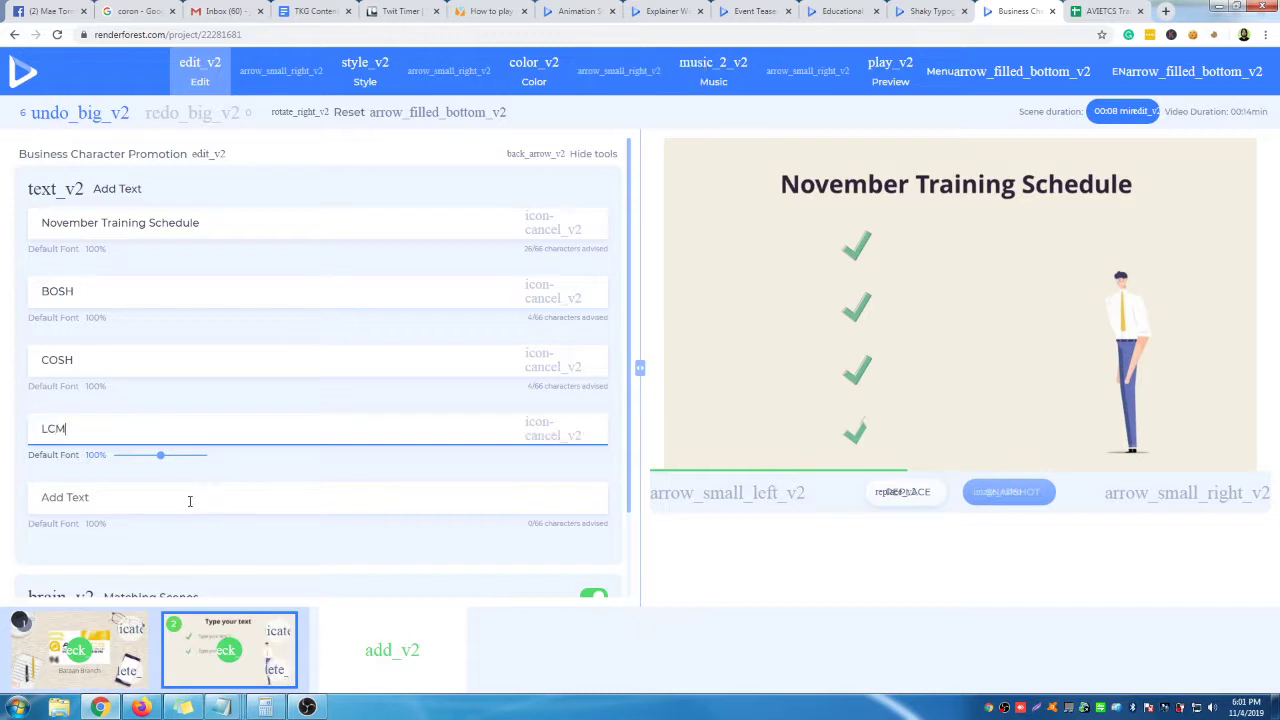
click(189, 499)
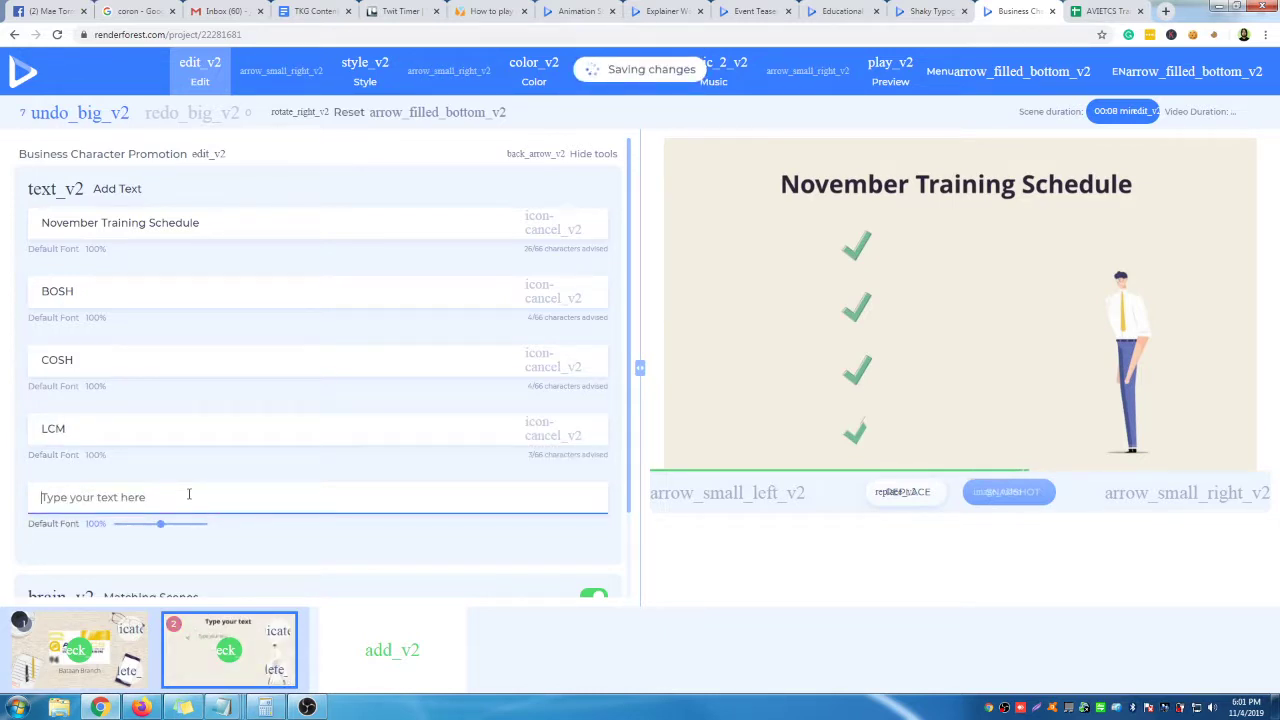
text(TOT)
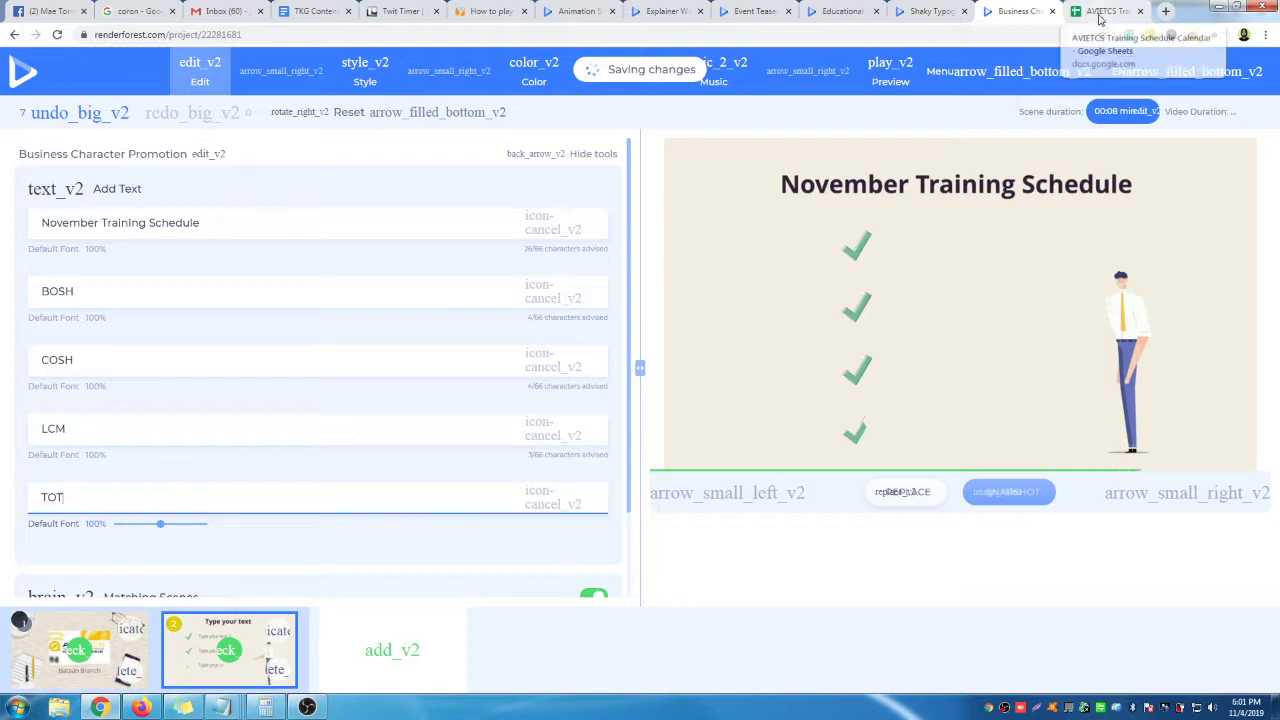
Check the training dates in the spreadsheet, then review the checklist scene's text fields and matching scenes in Renderforest.
click(1100, 12)
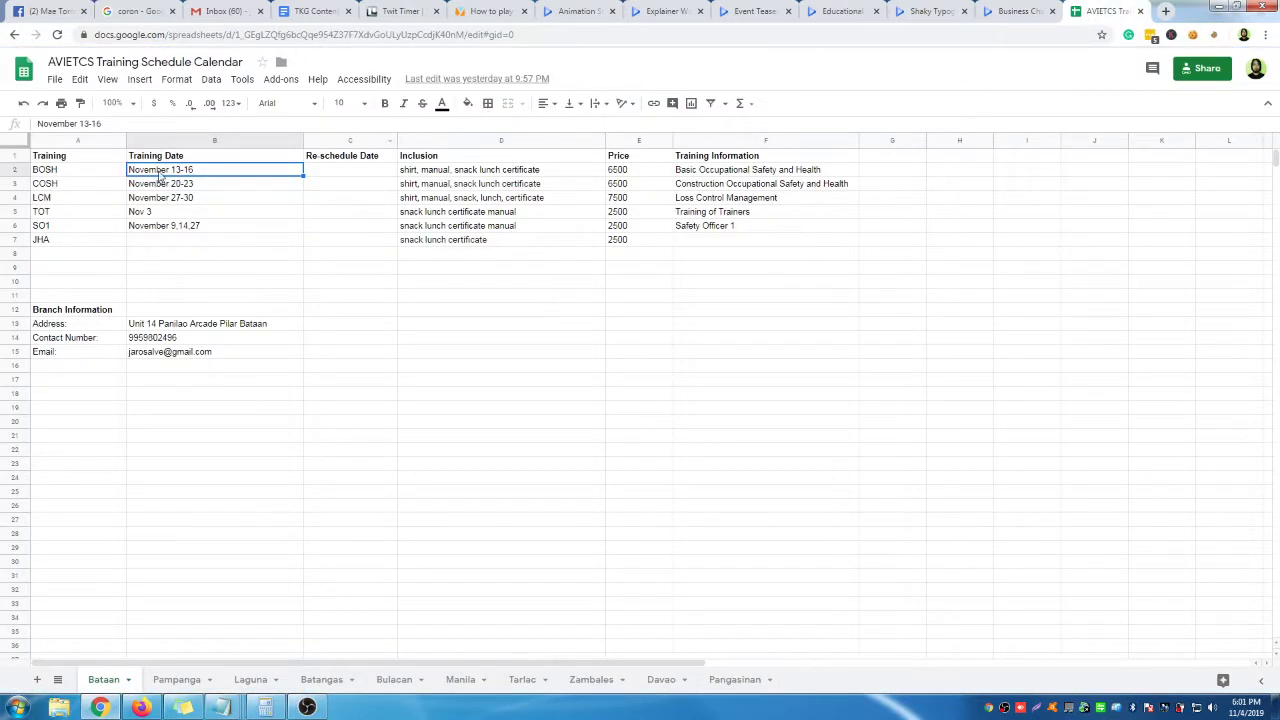
click(1008, 11)
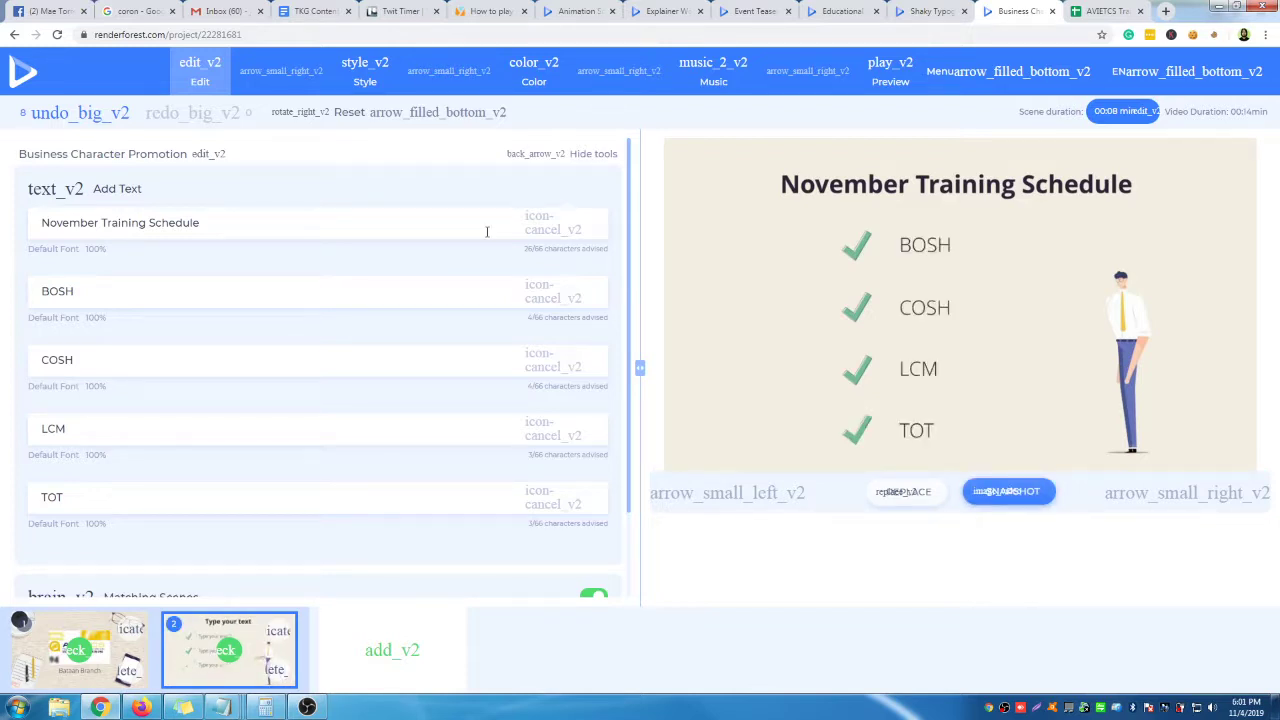
scroll(465, 502, down, 1)
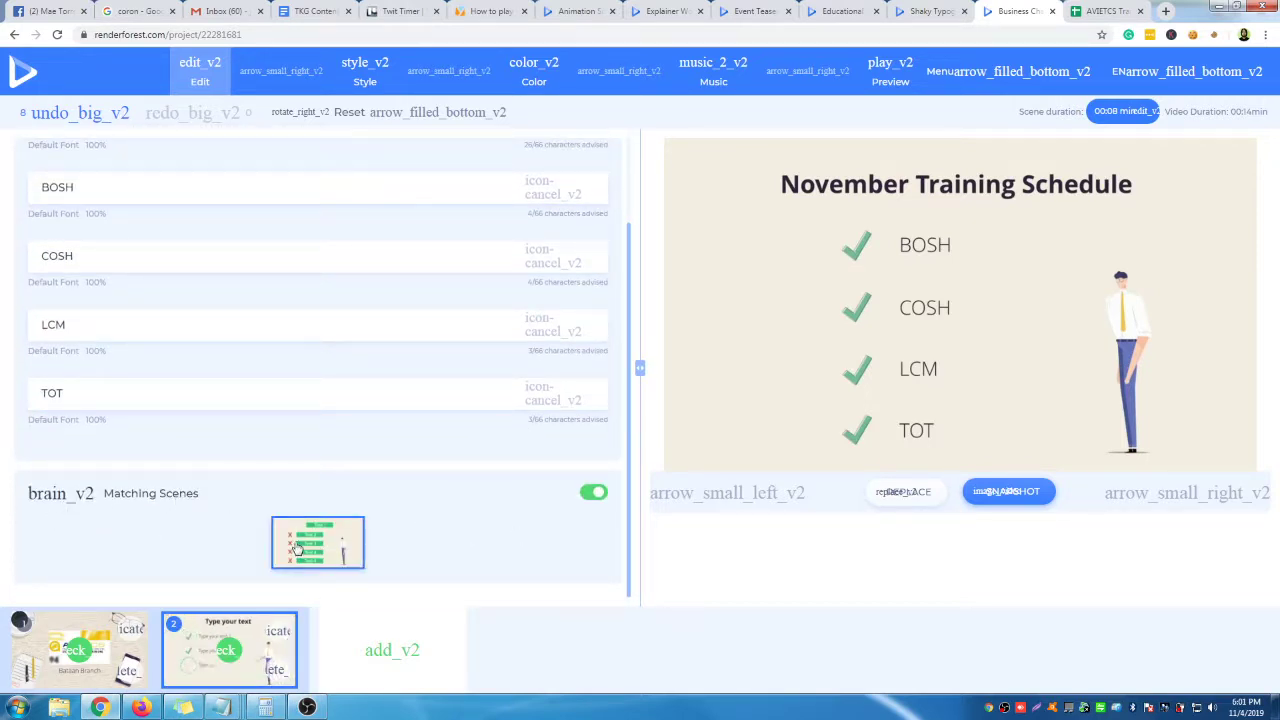
right_click(410, 451)
click(297, 436)
scroll(491, 352, up, 2)
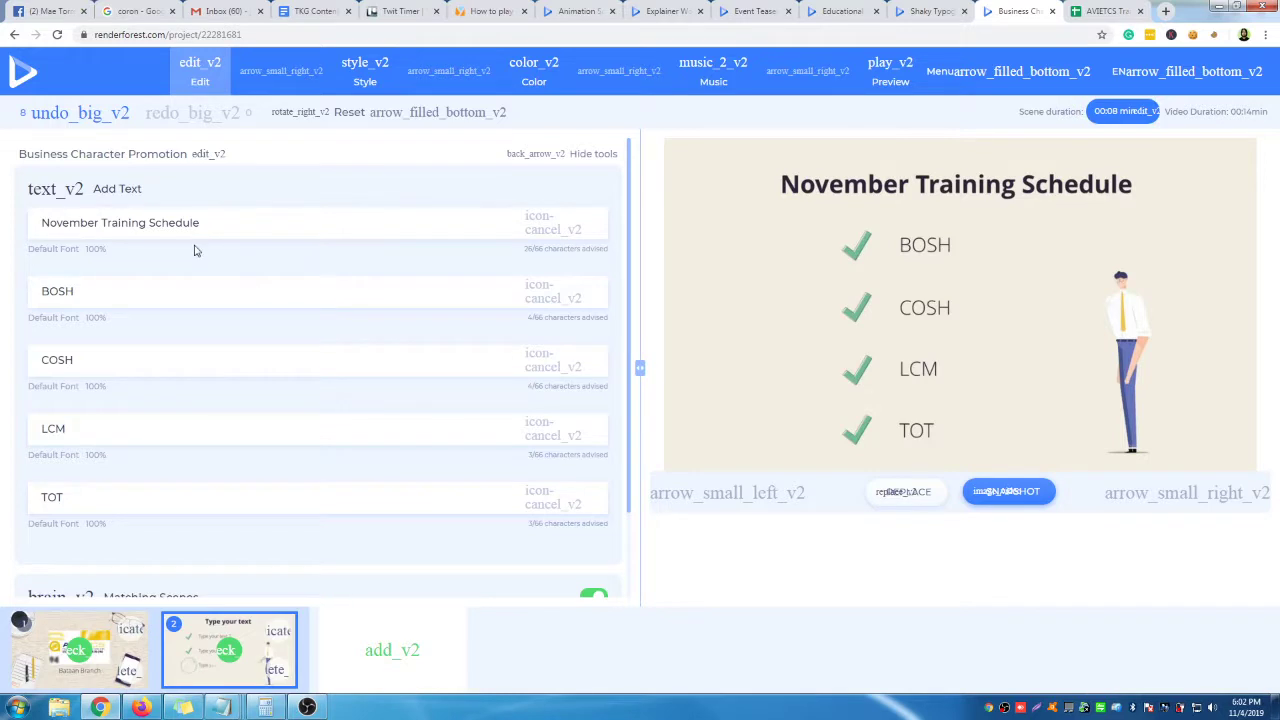
scroll(329, 254, down, 2)
scroll(394, 263, up, 2)
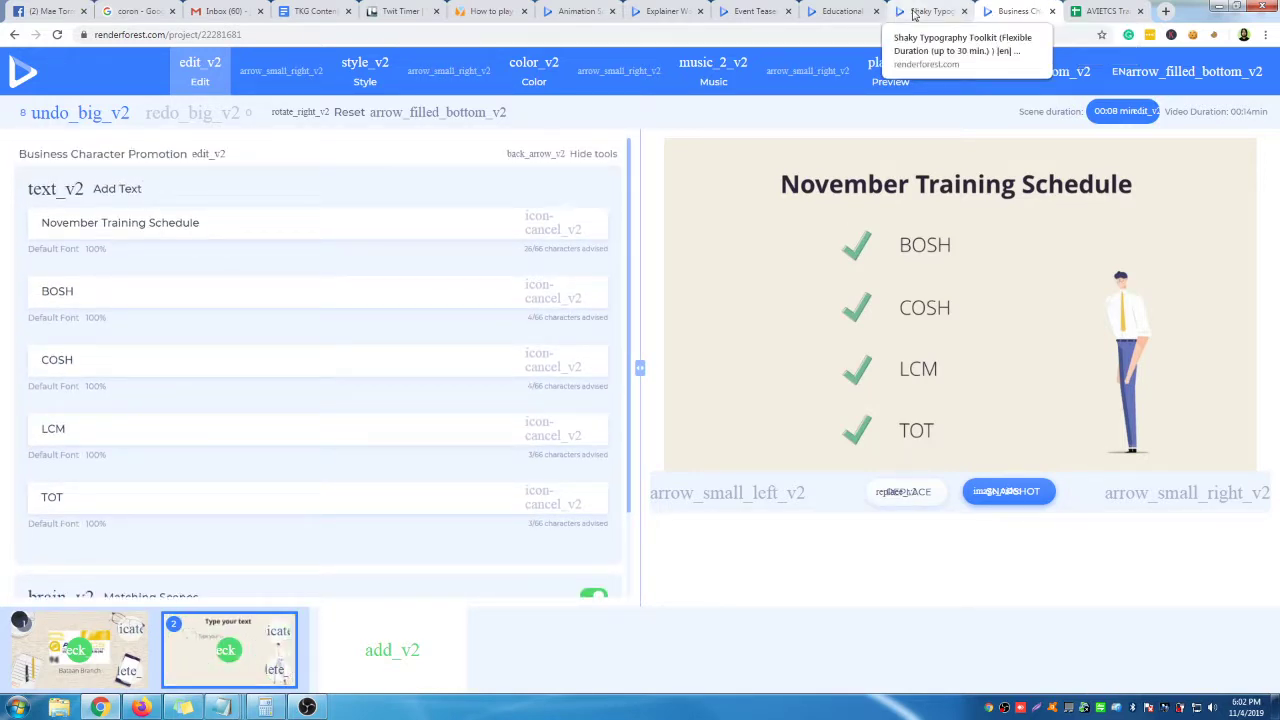
Insert the happy businessman scene with 3 text holders and 2 check marks, and delete the earlier four-item checklist scene.
click(397, 656)
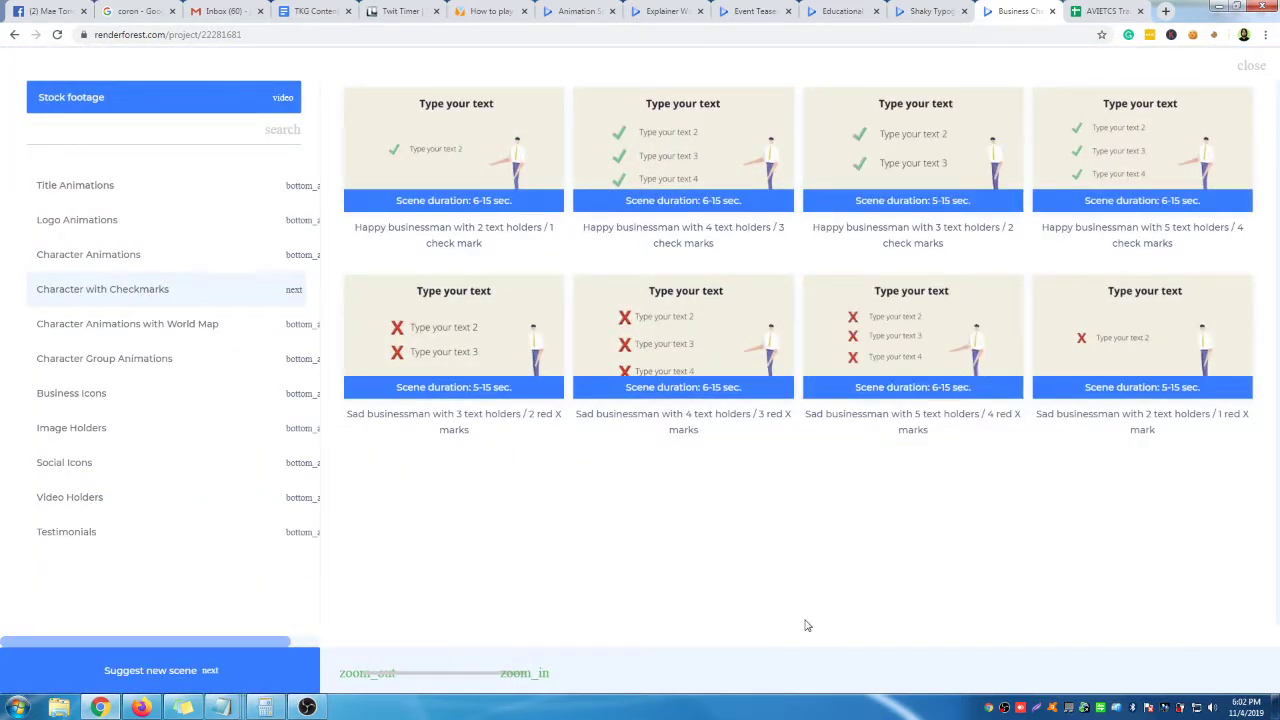
click(1105, 11)
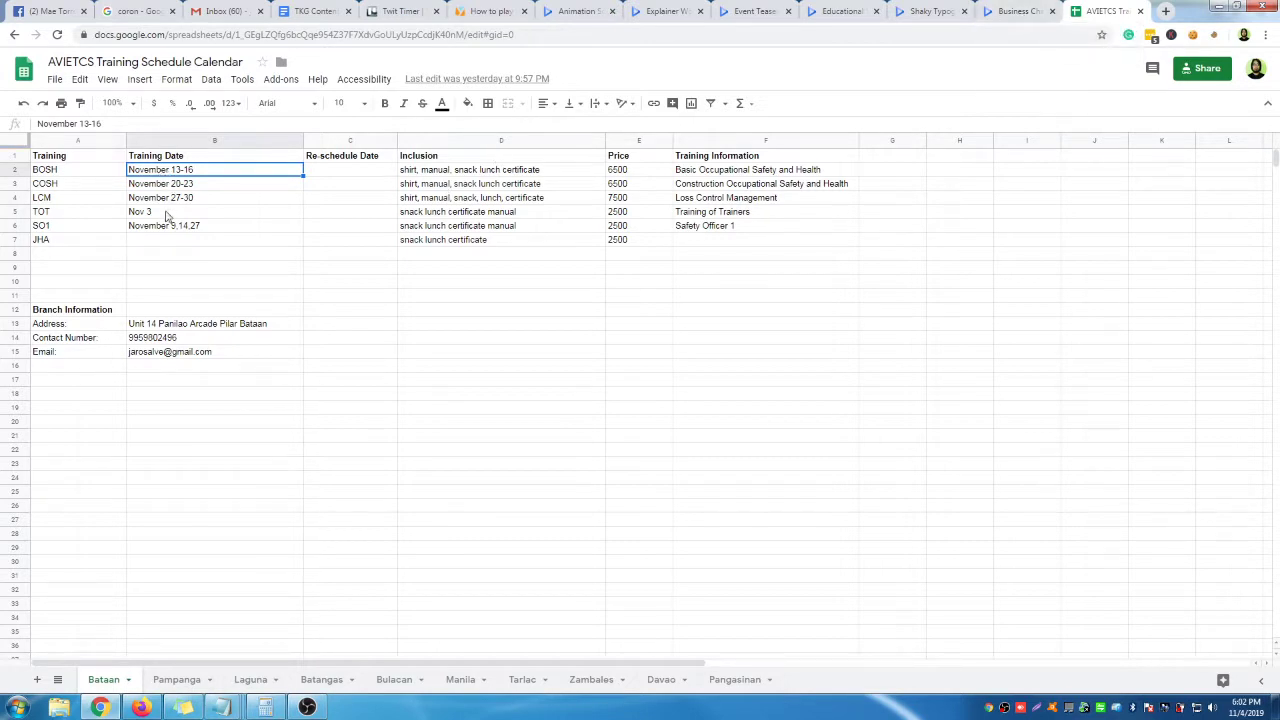
click(1015, 11)
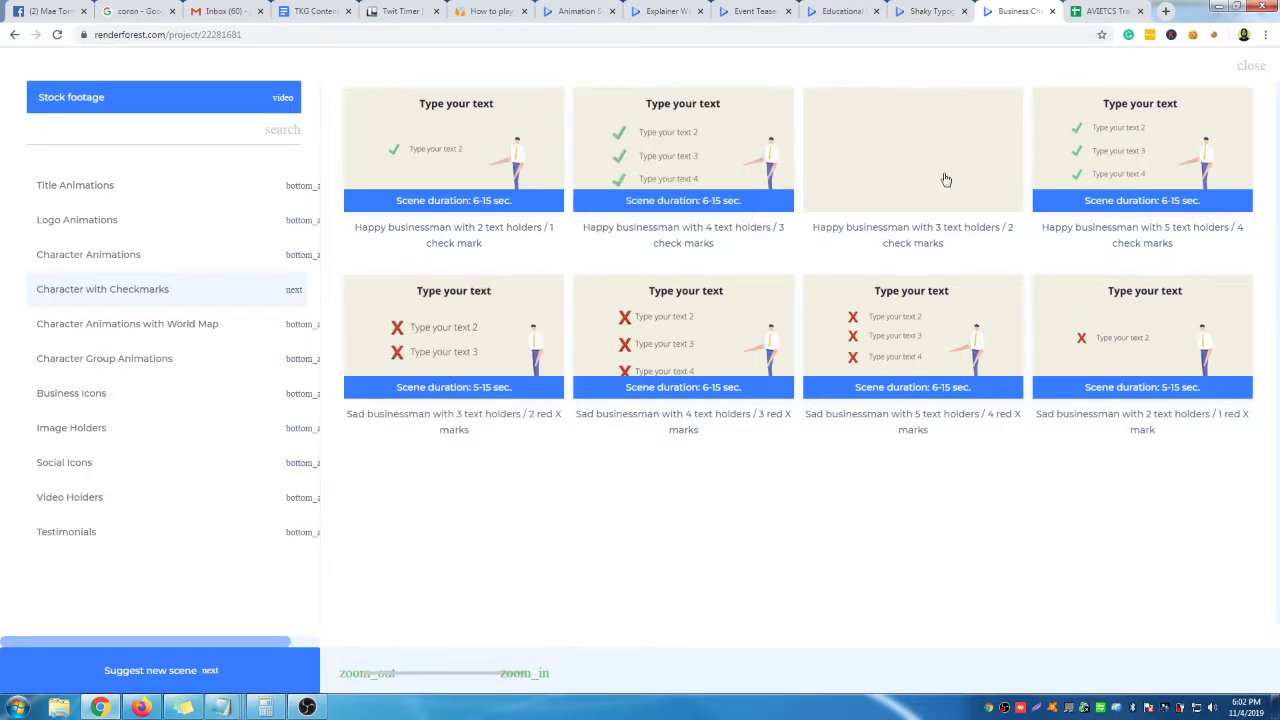
click(890, 172)
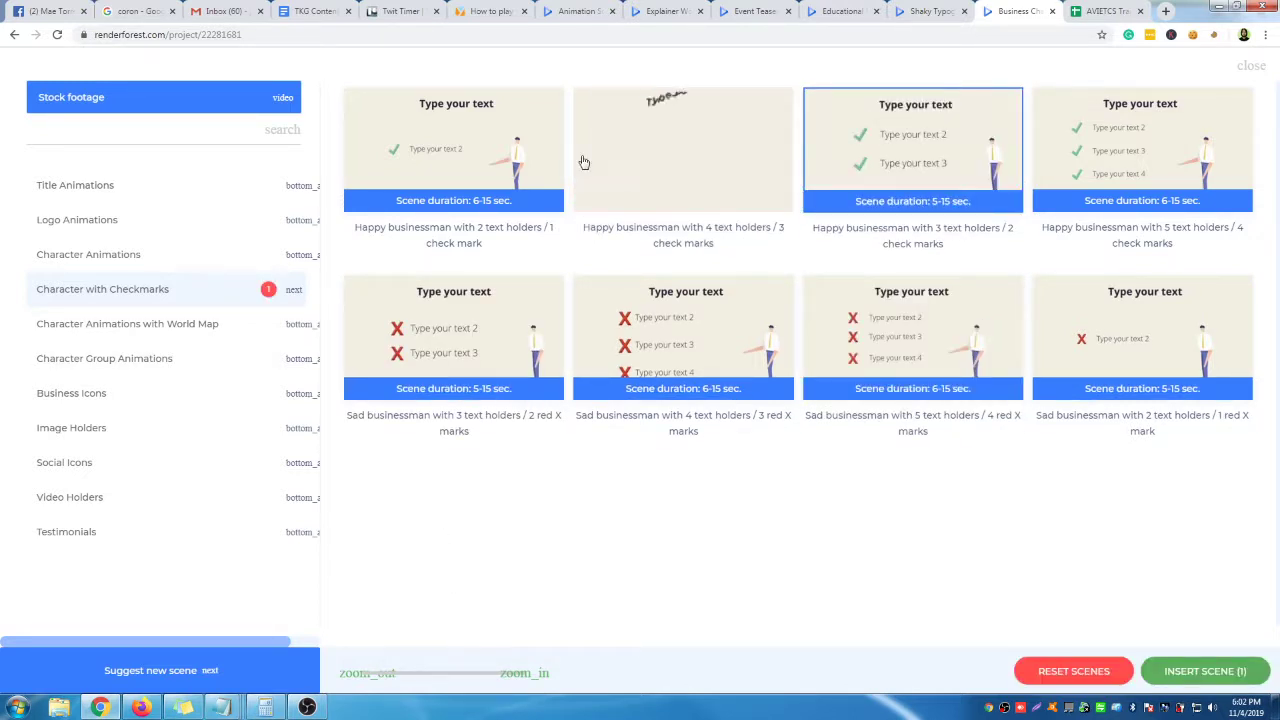
click(1195, 673)
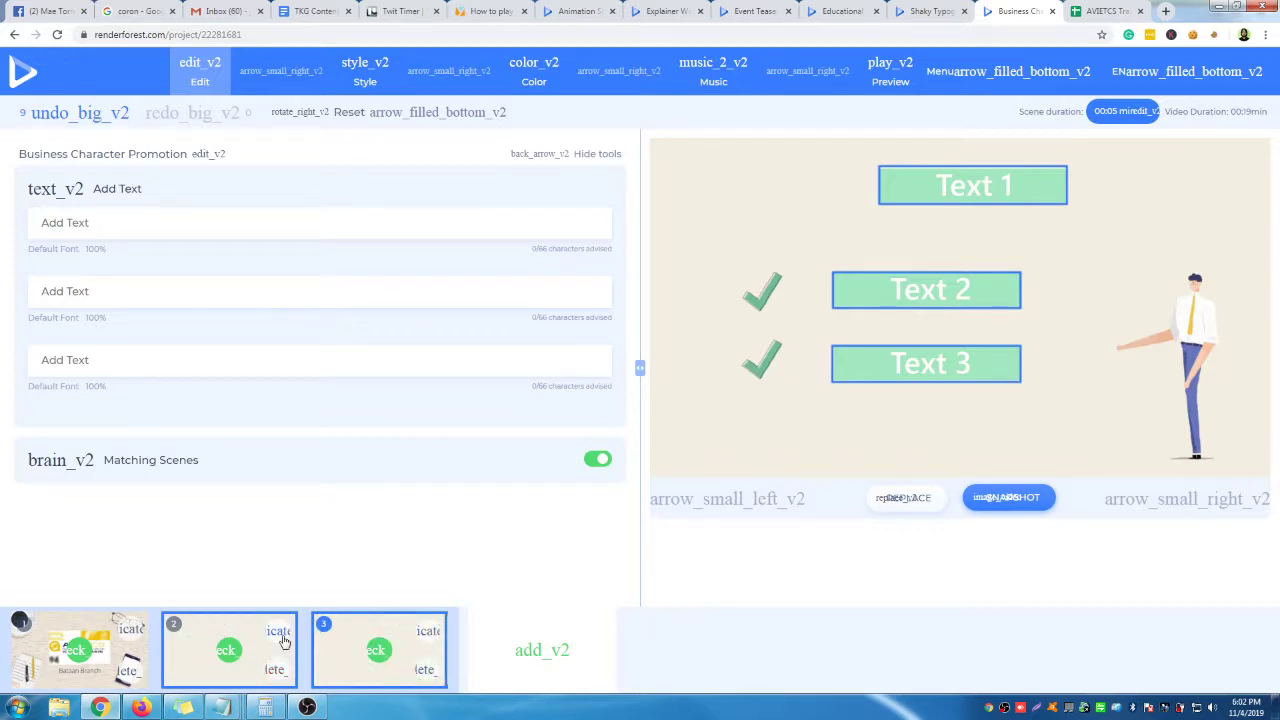
click(278, 672)
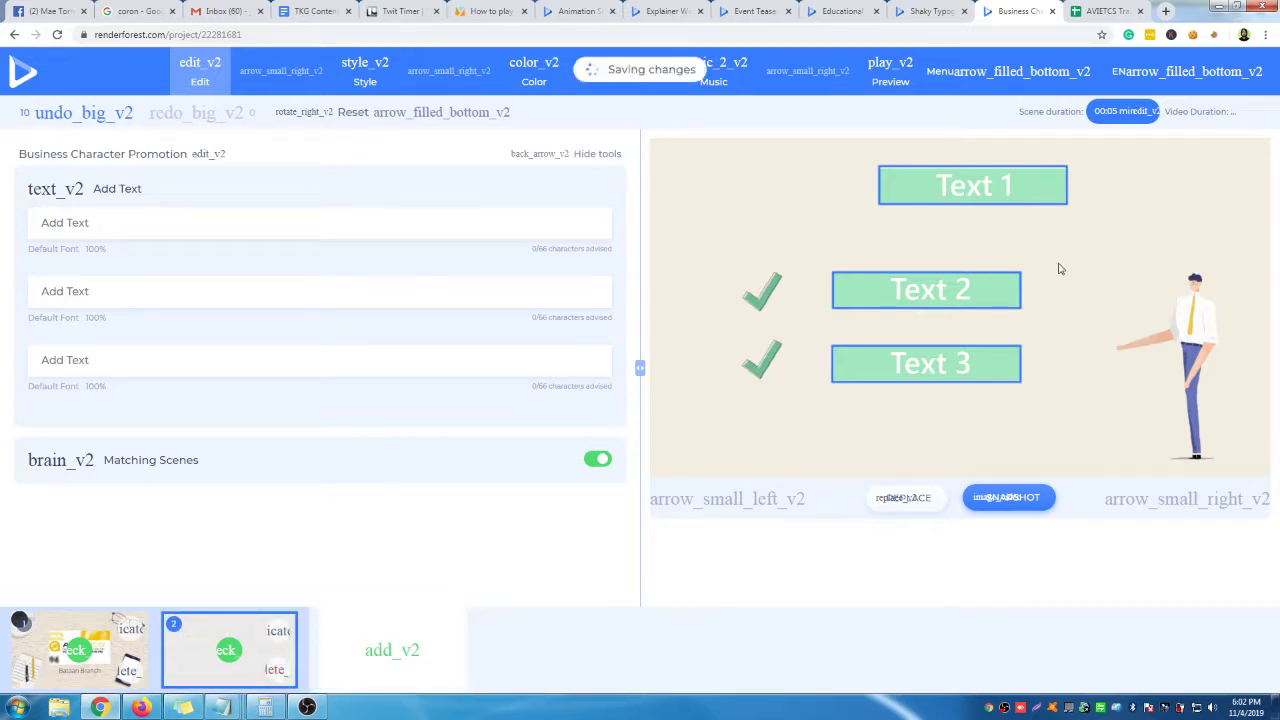
Title the checklist scene "November Training Schedule" and enter "BOSH" and "COSH" as its two check mark items.
click(131, 222)
text(Novemb)
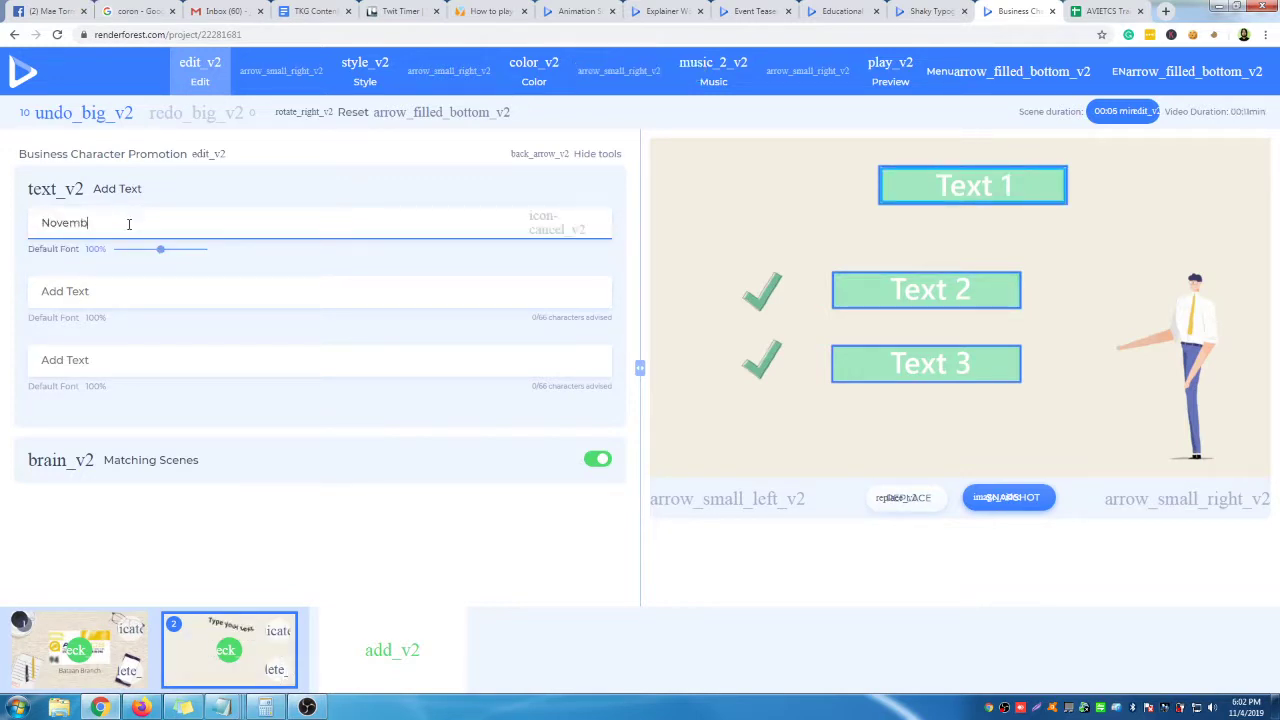
text(er Training Schedule)
click(177, 291)
text(BOSH)
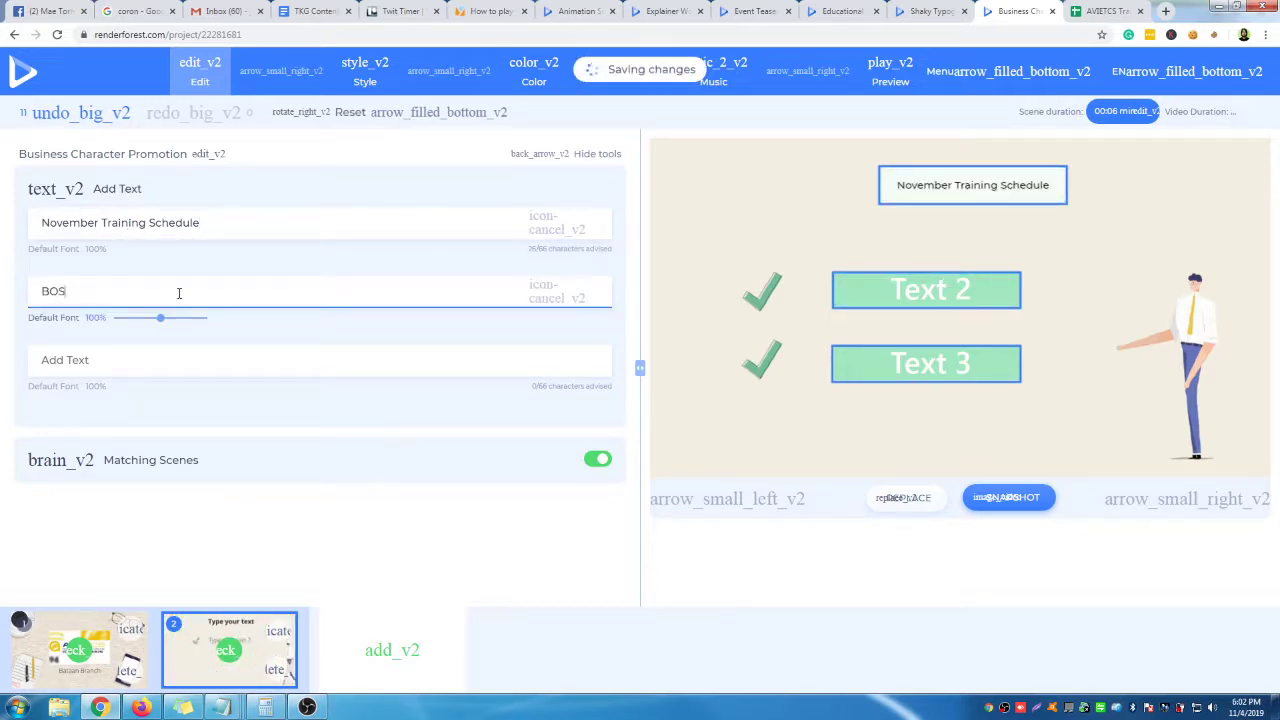
click(175, 358)
text(COSH)
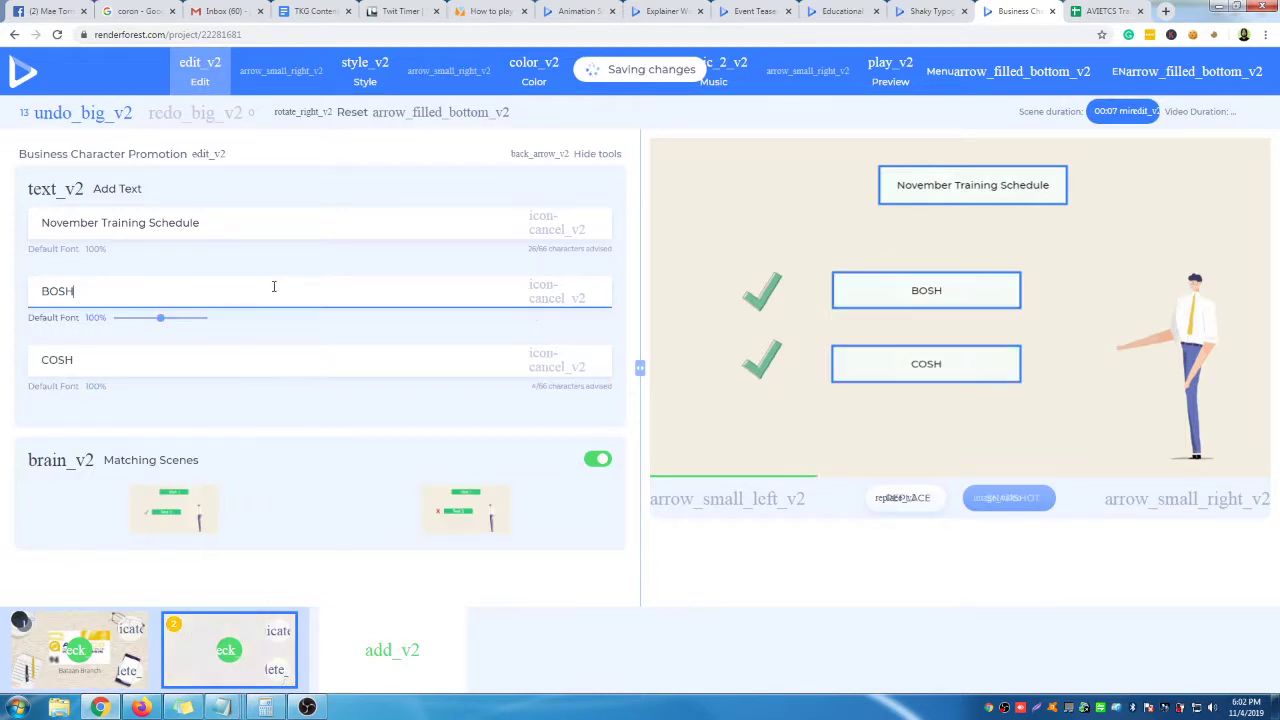
Copy the BOSH training date from the Bataan sheet and append it so the first item reads "BOSH November 13-16".
click(1100, 11)
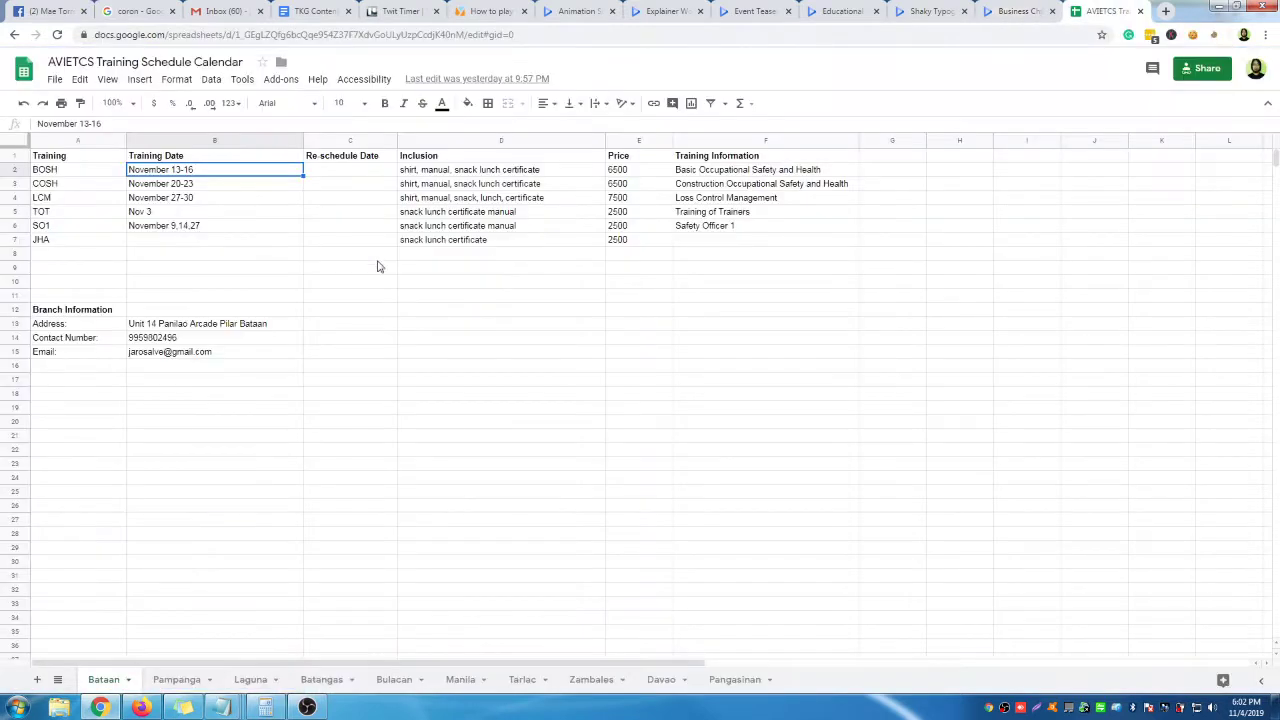
double_click(224, 175)
key(ctrl+a)
key(ctrl+c)
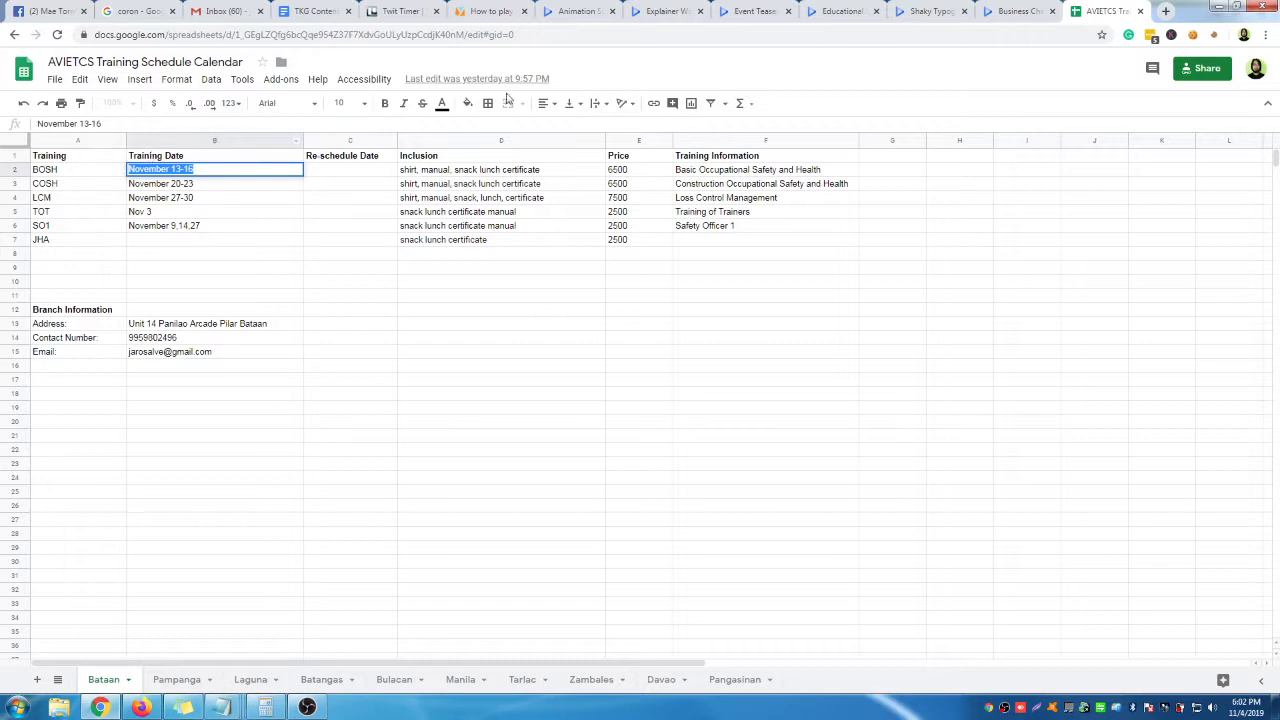
click(1015, 11)
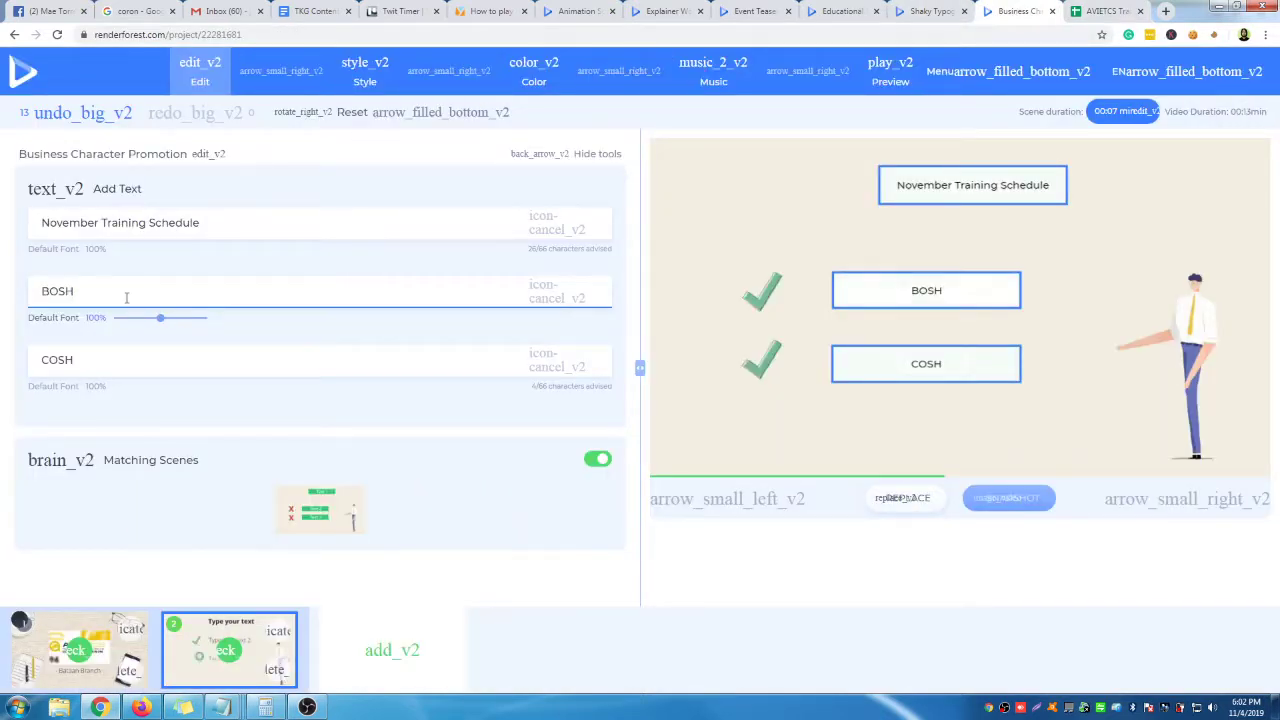
key(ctrl+v)
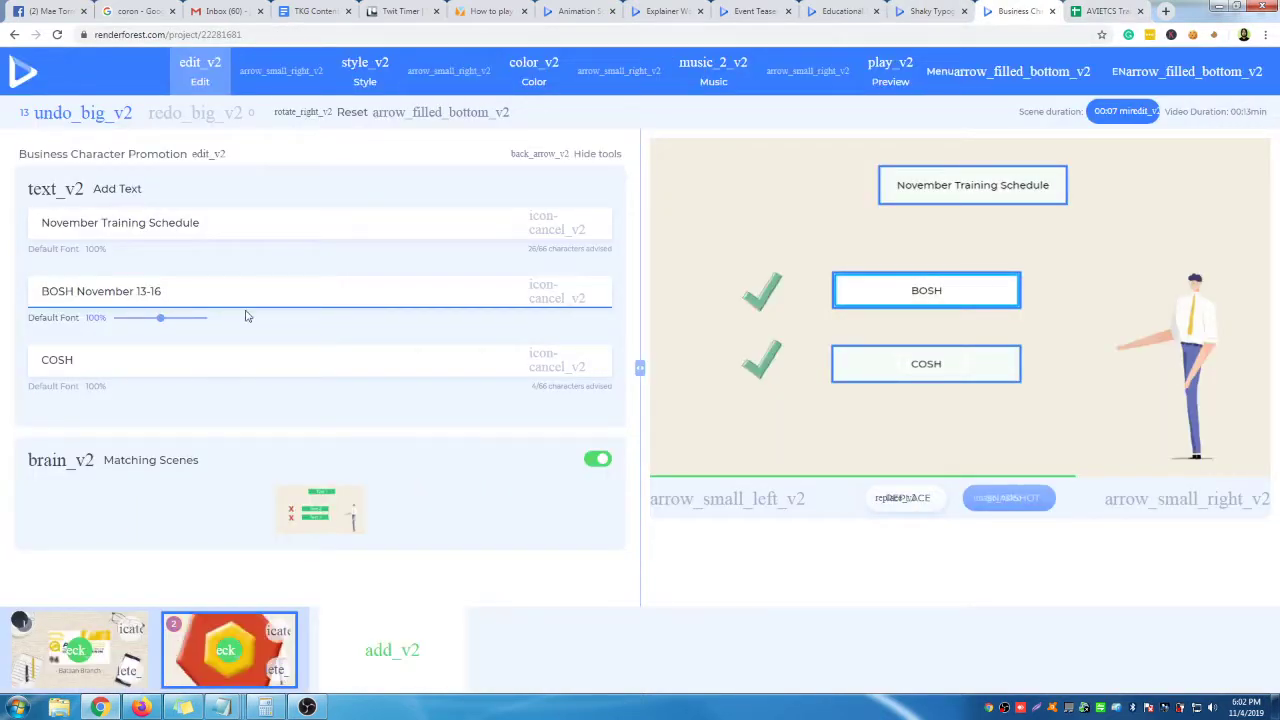
Copy the COSH training date from the spreadsheet and append it so the second item reads "COSH November 20-23".
click(1078, 17)
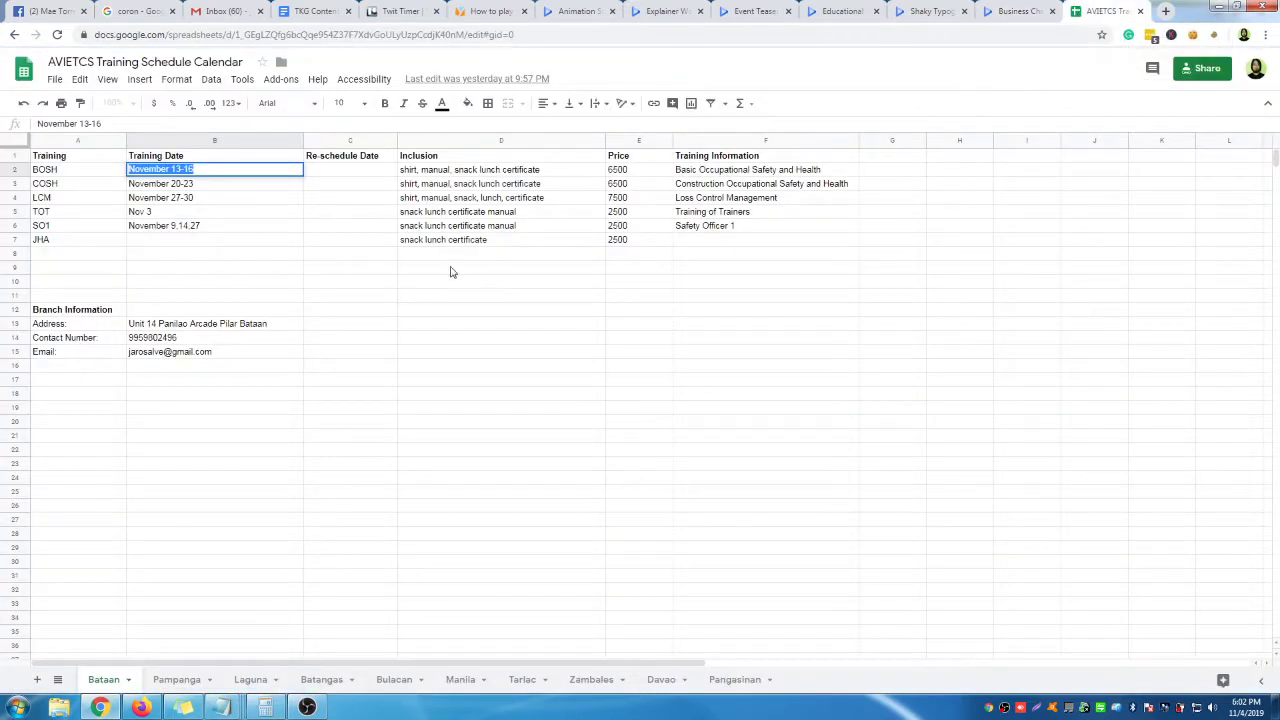
double_click(186, 185)
key(ctrl+a)
key(ctrl+c)
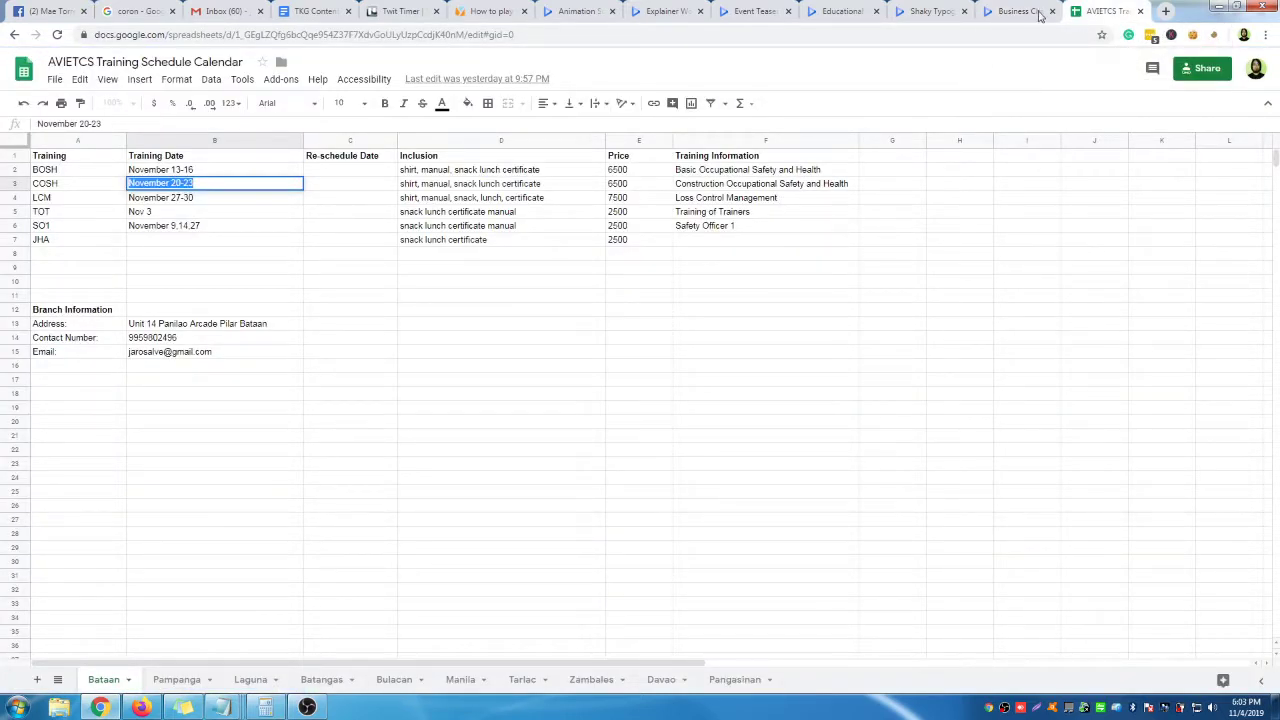
click(1040, 15)
click(181, 357)
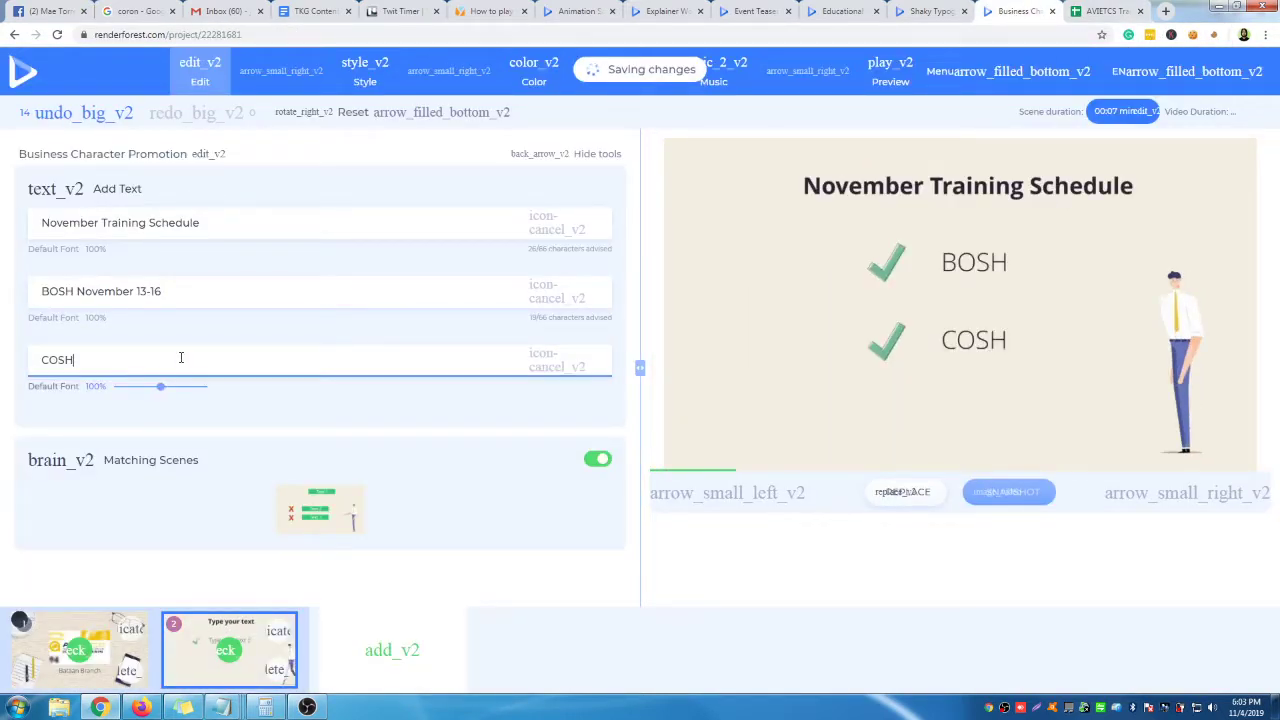
key(ctrl+v)
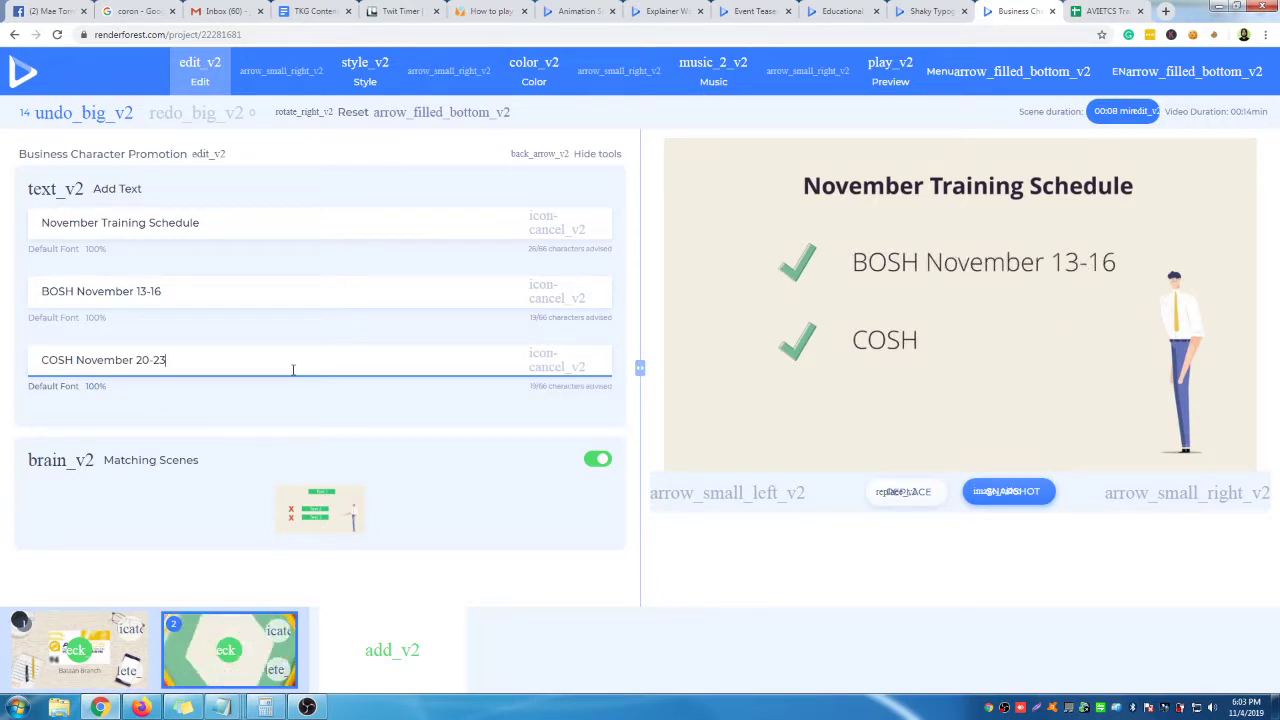
click(800, 607)
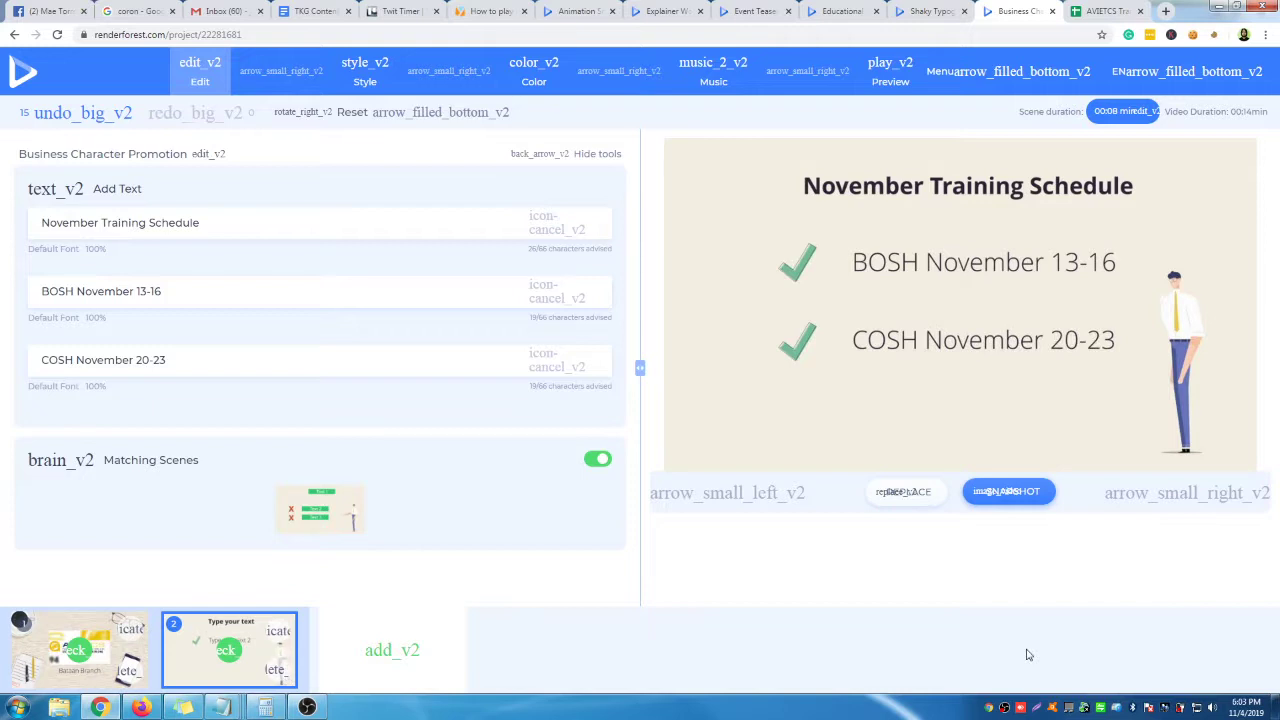
Insert the "Happy businessman with 4 text holders / 3 check mark" scene after the first checklist scene.
click(395, 657)
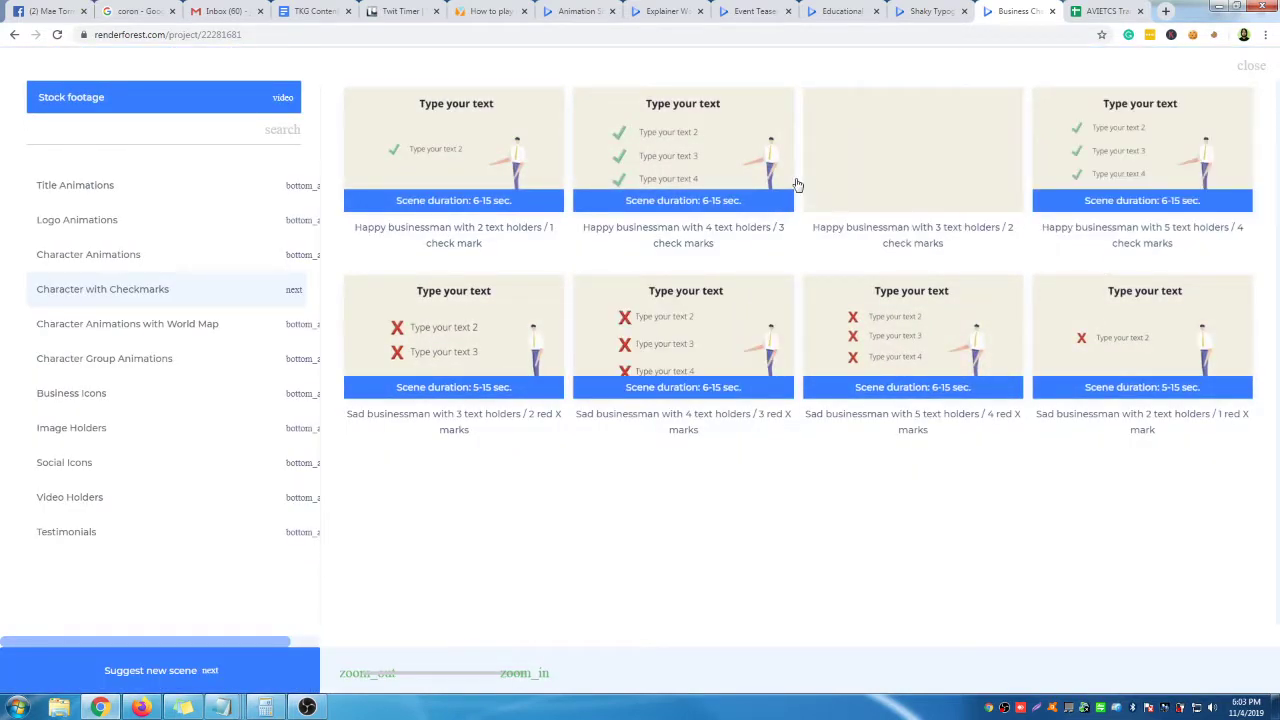
click(689, 172)
click(1145, 668)
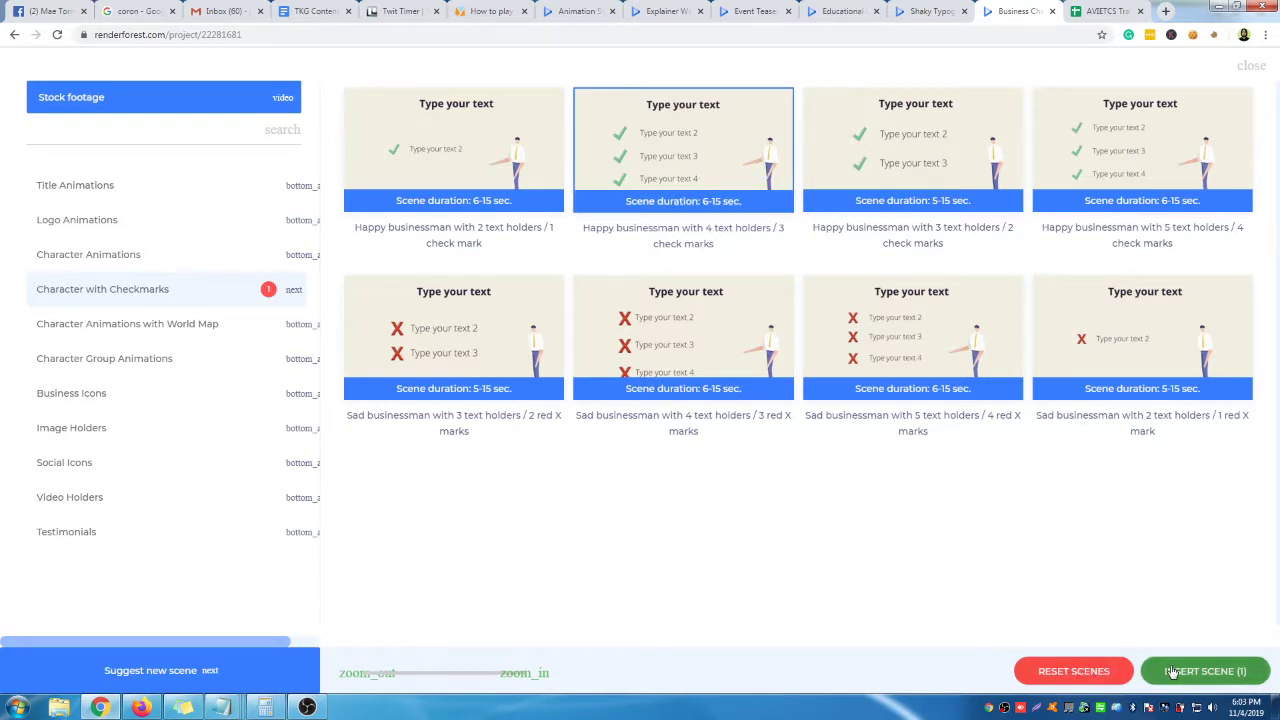
Copy the LCM training date from the Bataan sheet and return to the Renderforest project.
click(1103, 14)
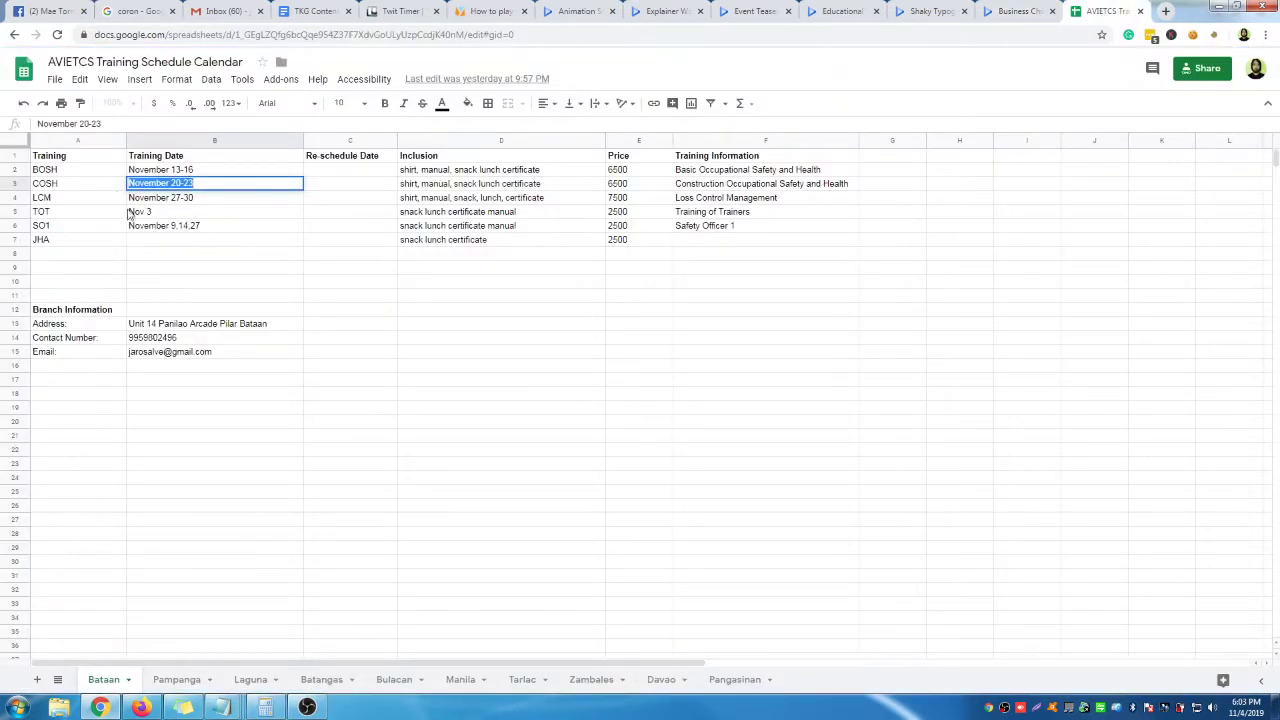
click(209, 197)
double_click(209, 197)
key(ctrl+c)
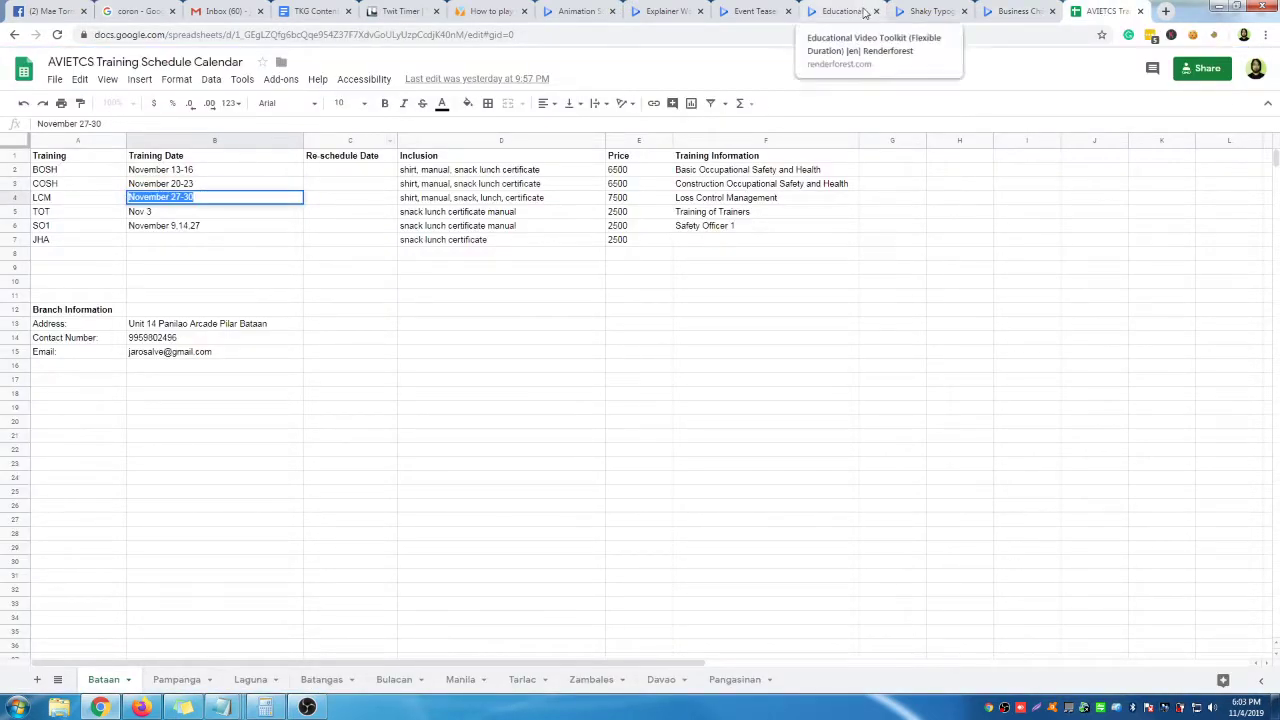
click(1013, 12)
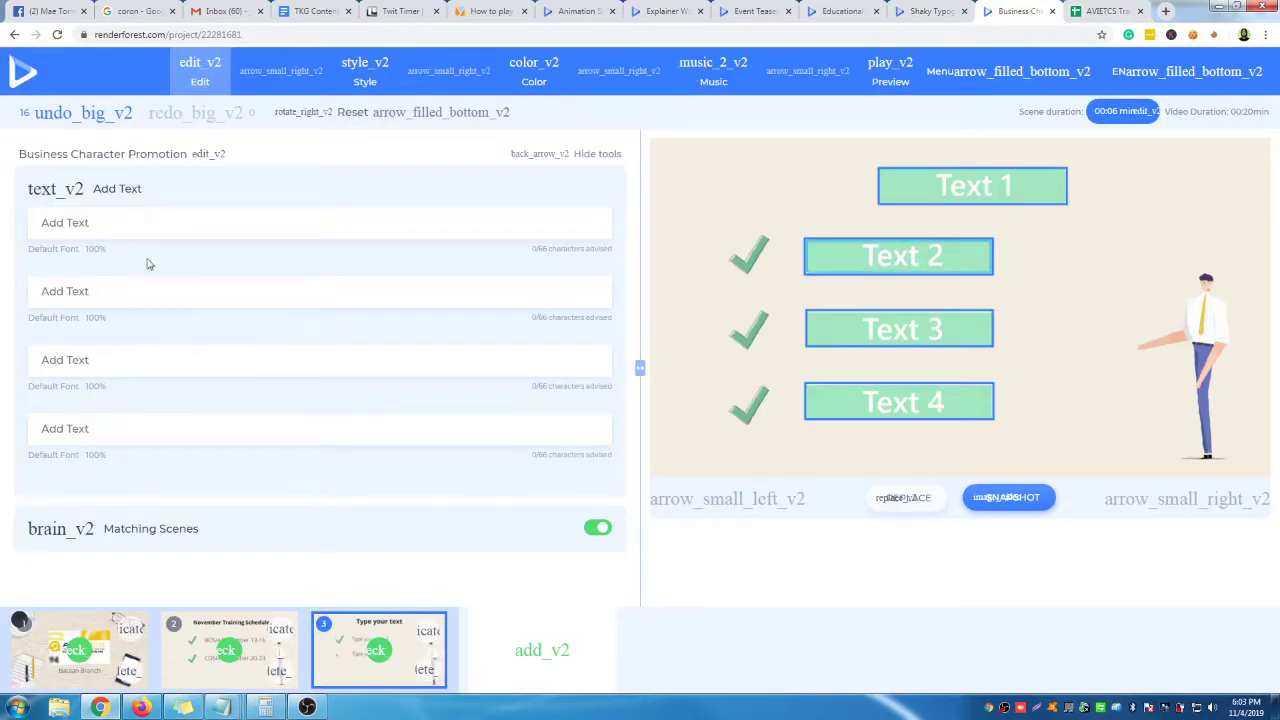
Title the third scene "November Training Schedule" and enter "LCM November 27-30" as its first check mark item.
click(106, 222)
text(November Training Schedule)
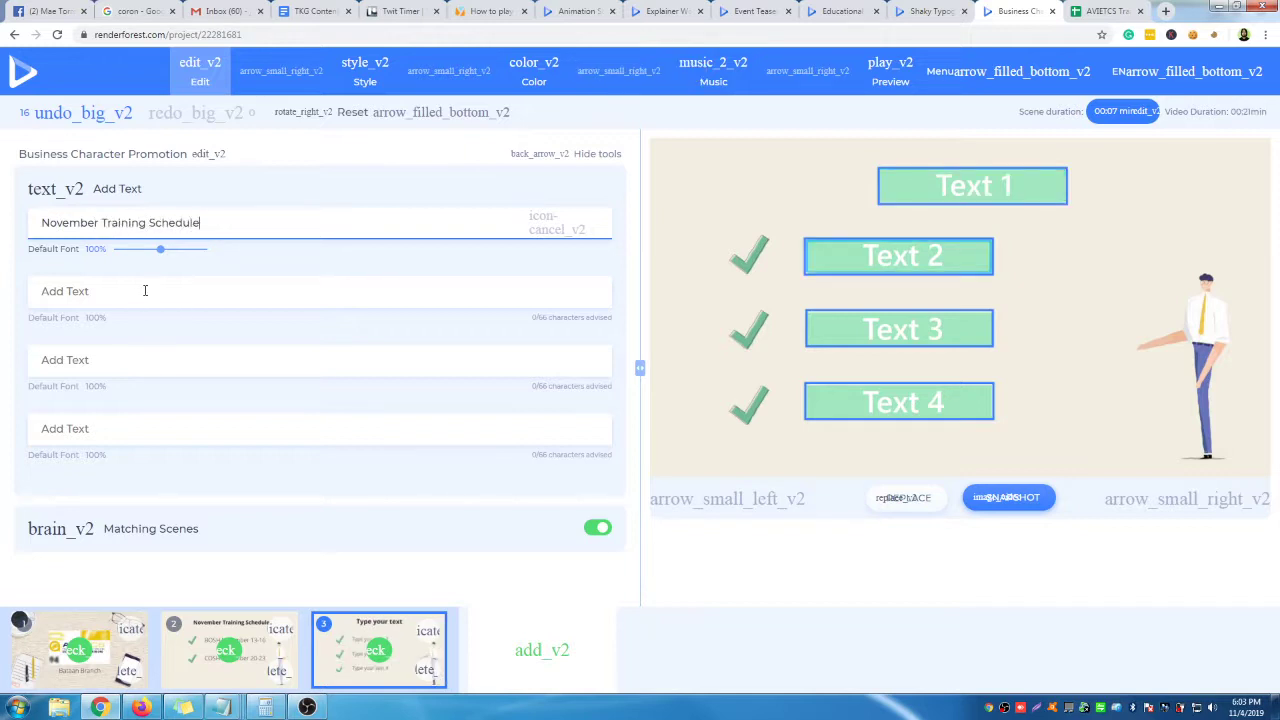
click(145, 290)
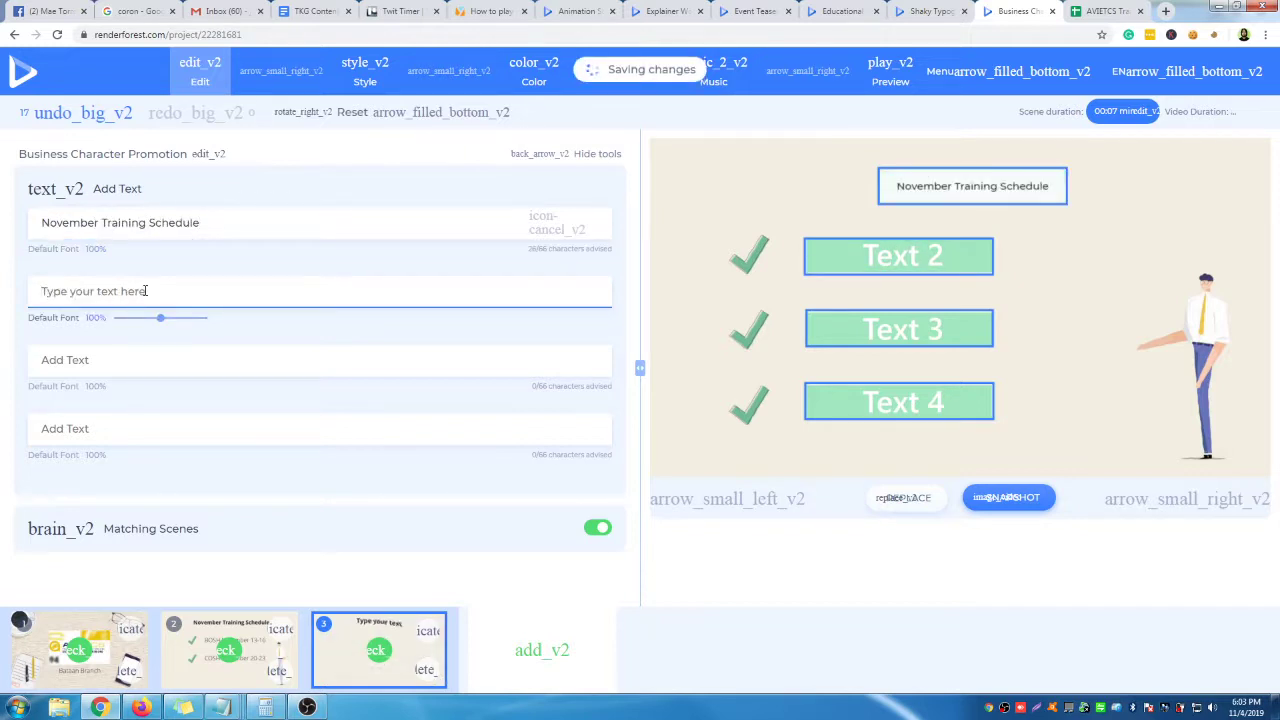
text(LCM)
key(ctrl+v)
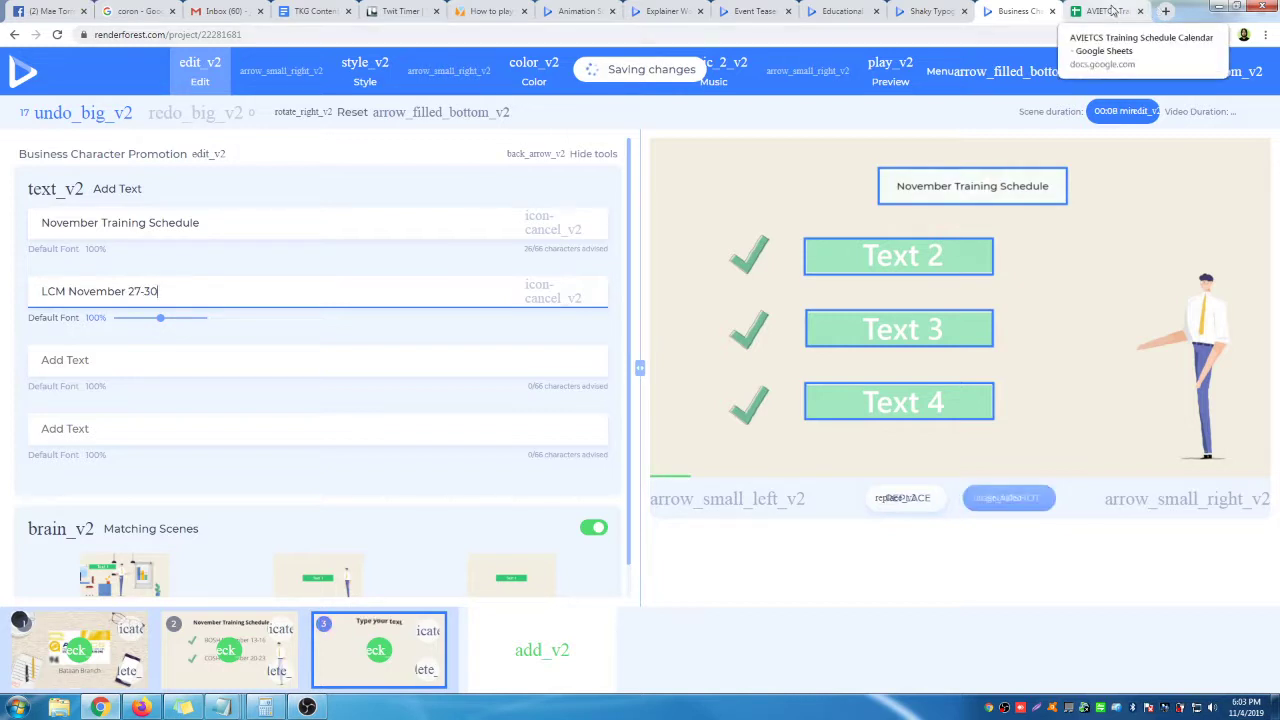
Check the TOT date in the spreadsheet and enter "TOT November 1" as the third scene's second check mark item.
click(1105, 11)
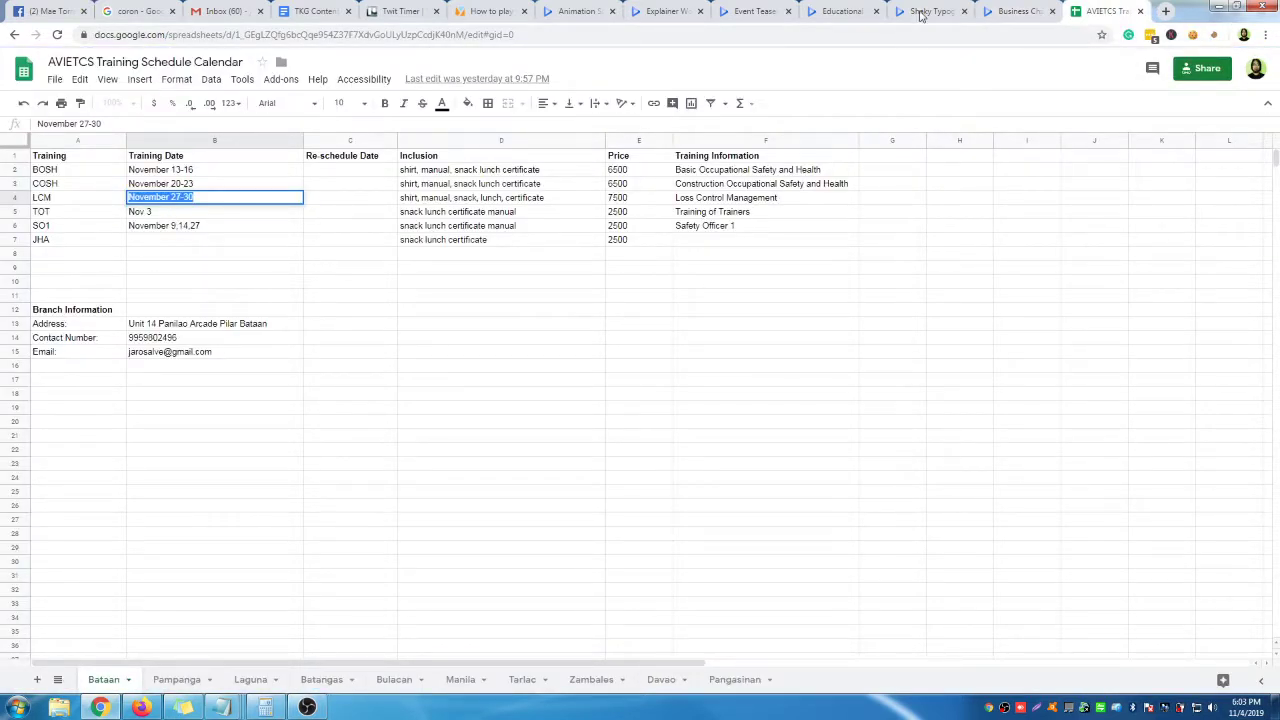
click(1015, 11)
click(109, 360)
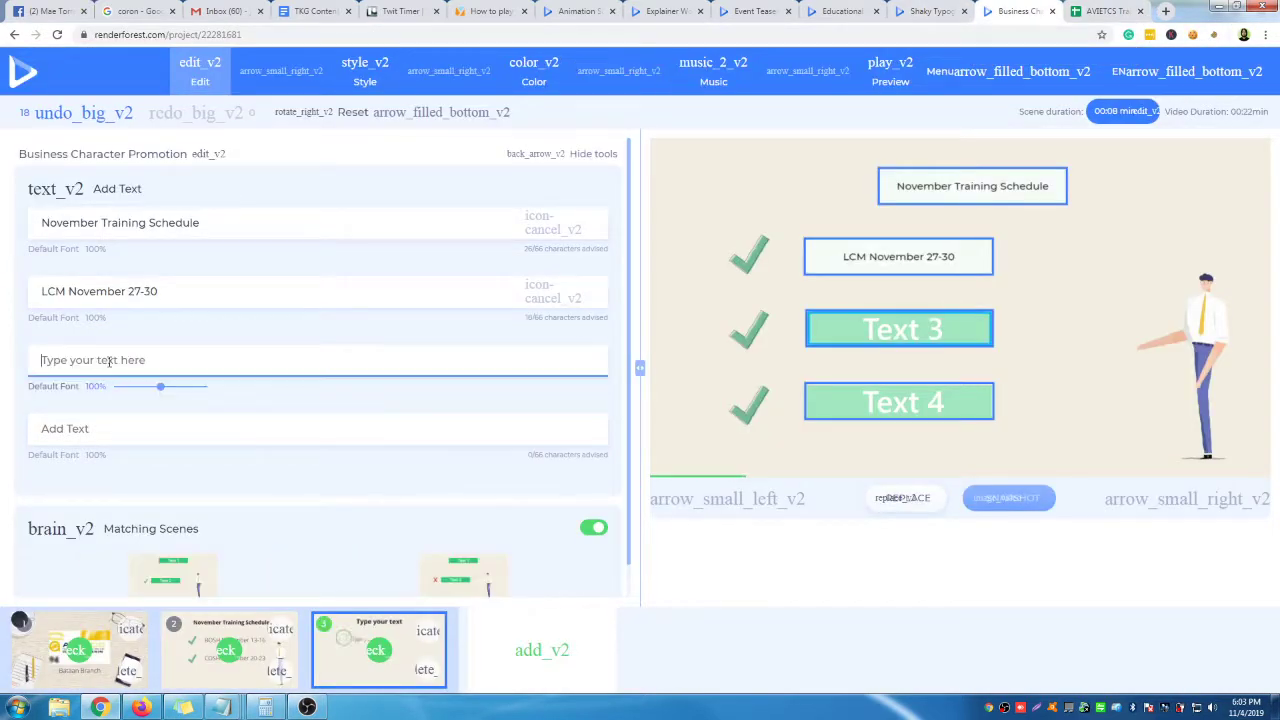
text(TOT)
key(ctrl+v)
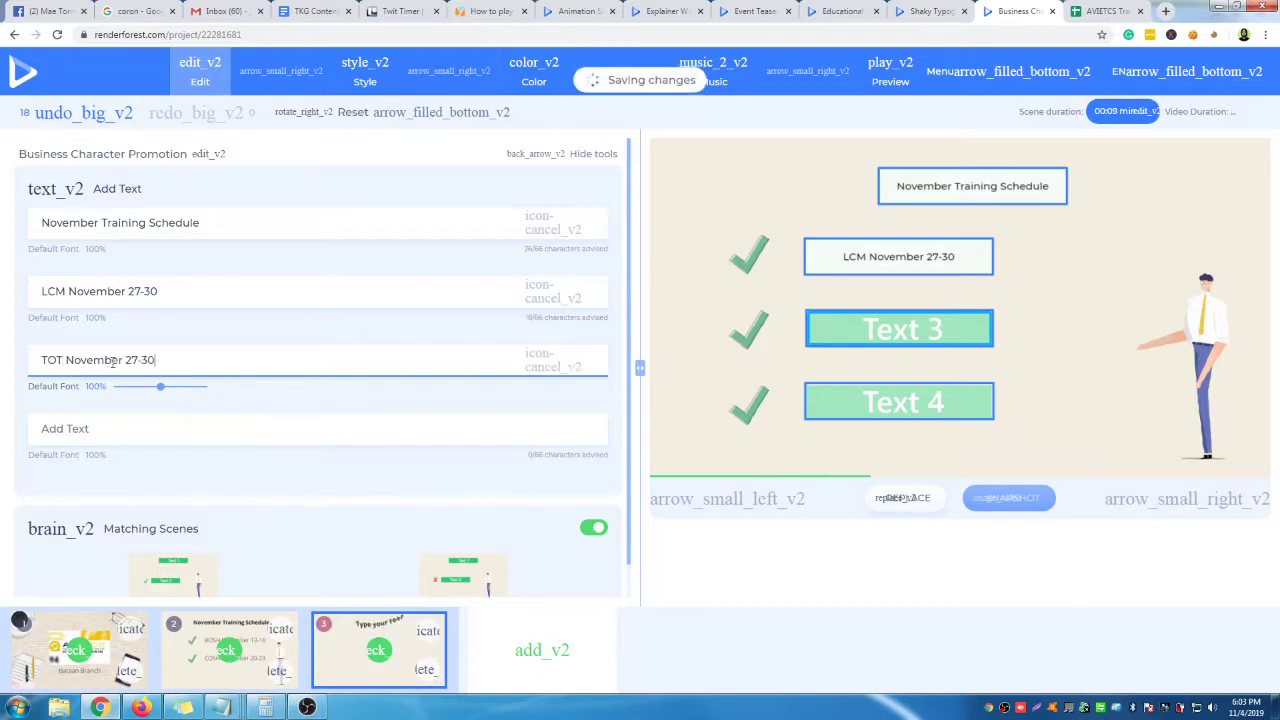
key(shift+Left)
key(shift+Left)
key(shift+Left)
key(shift+Left)
key(shift+Left)
text(1)
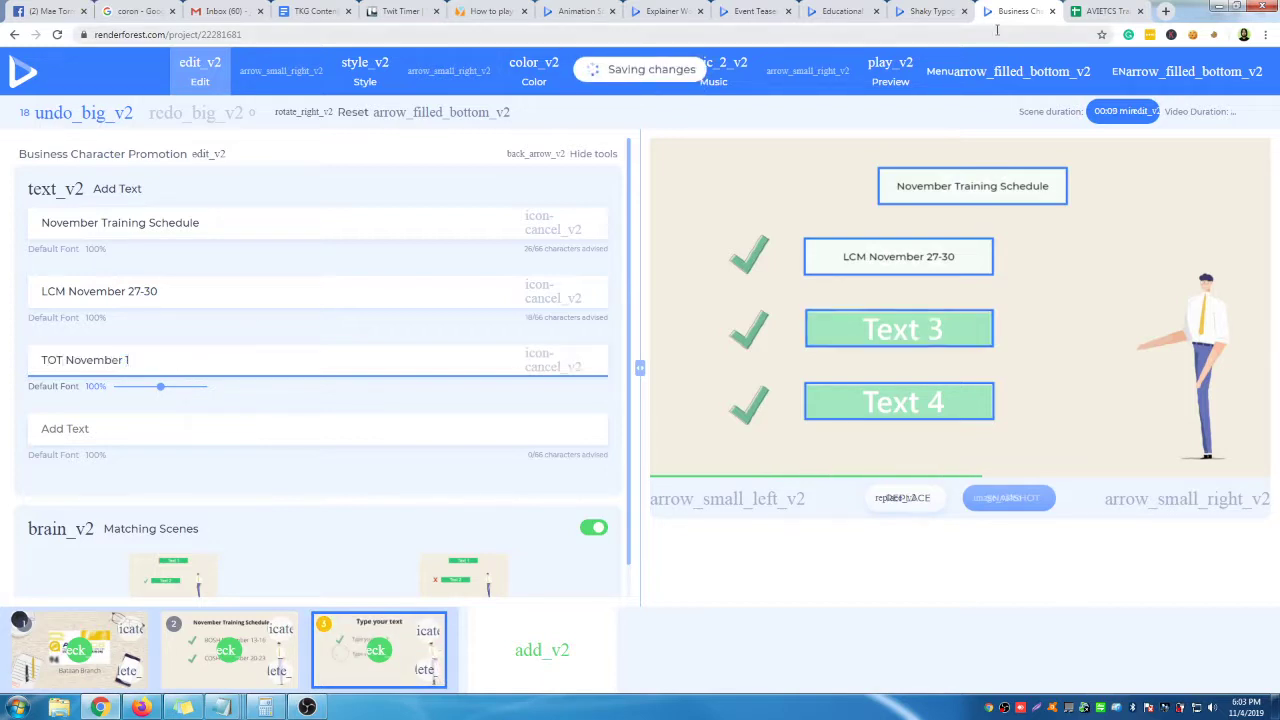
Copy the SO1 dates from the spreadsheet and enter "SO1 November 9,14,27" as the third scene's last check mark item.
click(1105, 11)
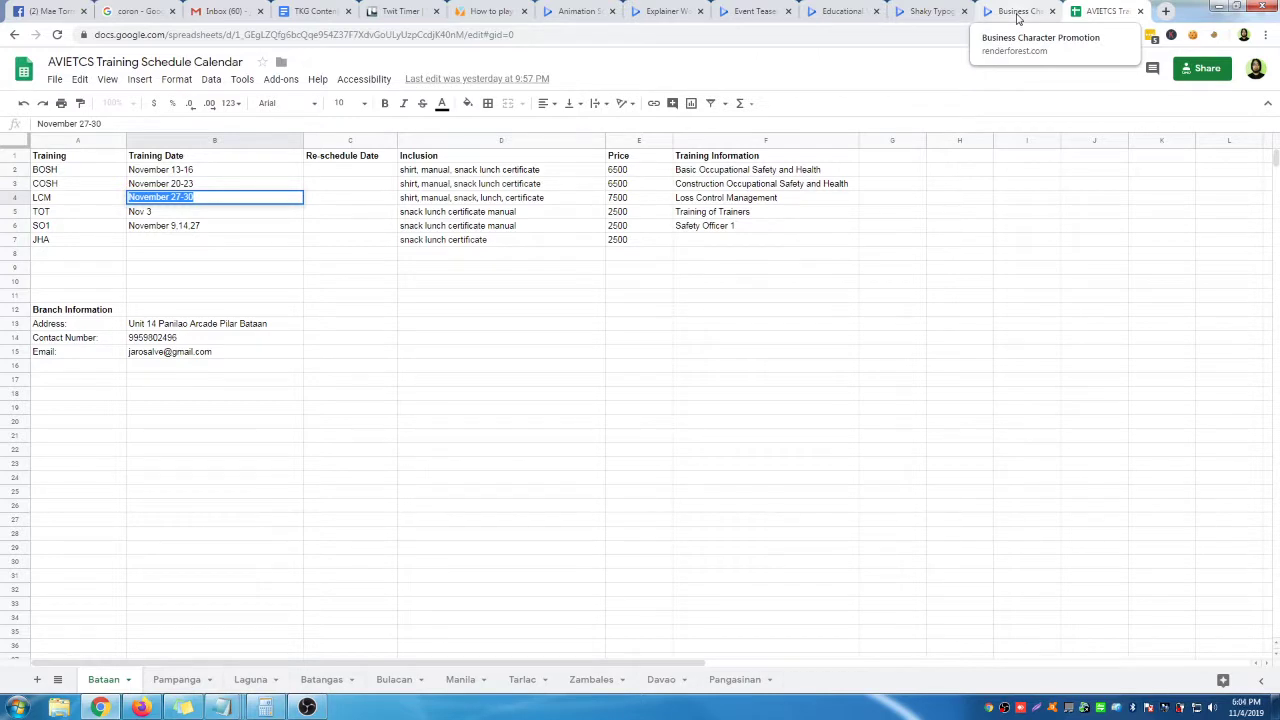
click(1016, 11)
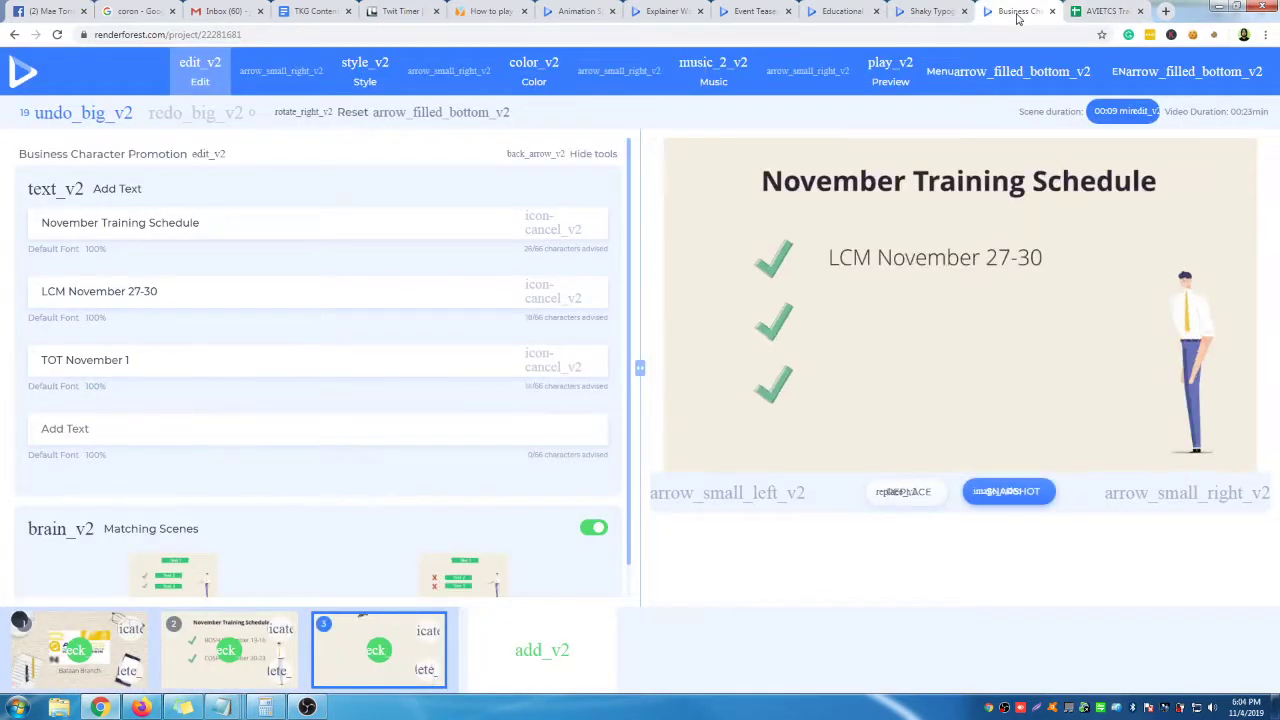
click(141, 428)
text(SO)
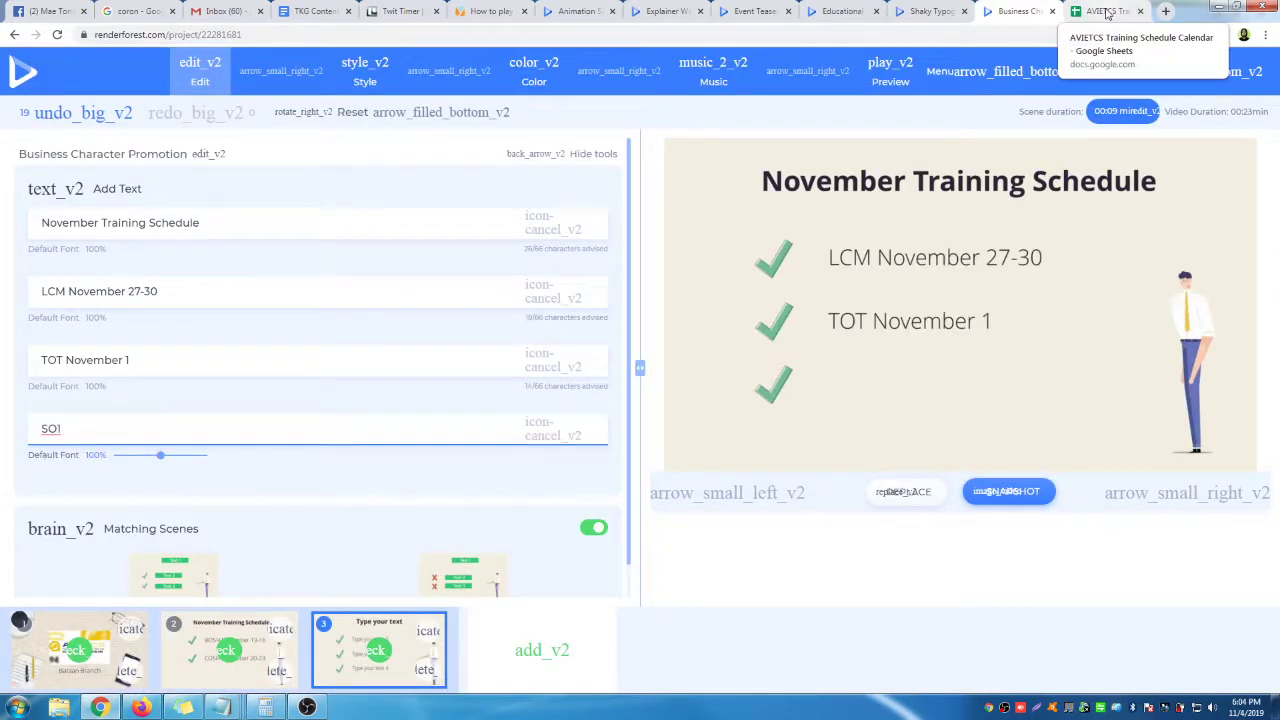
click(1105, 11)
click(222, 225)
key(ctrl+c)
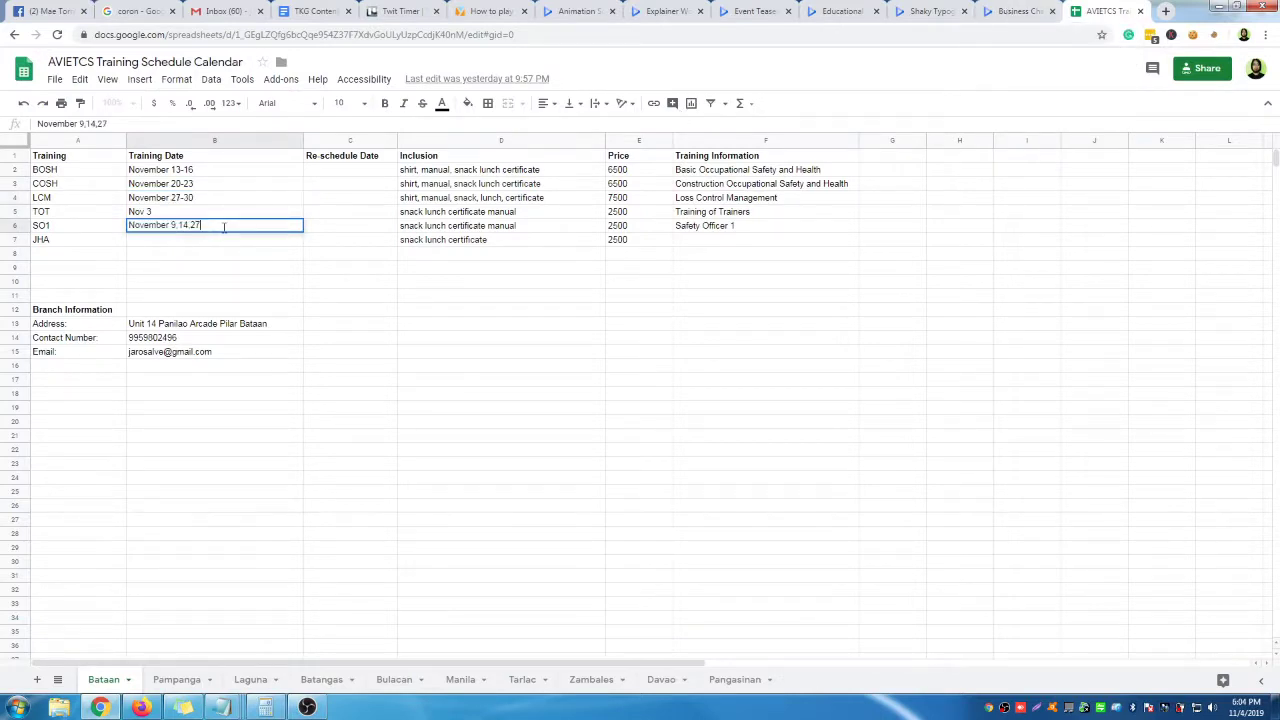
click(1014, 14)
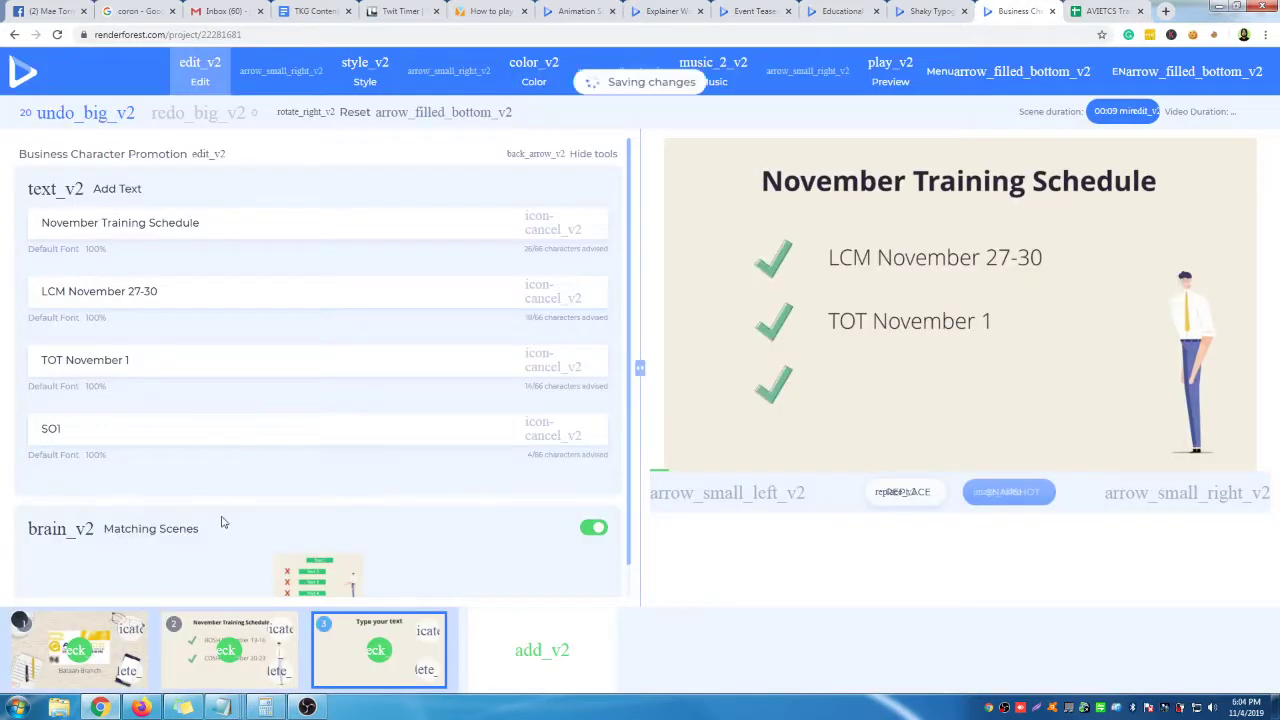
click(183, 428)
key(ctrl+v)
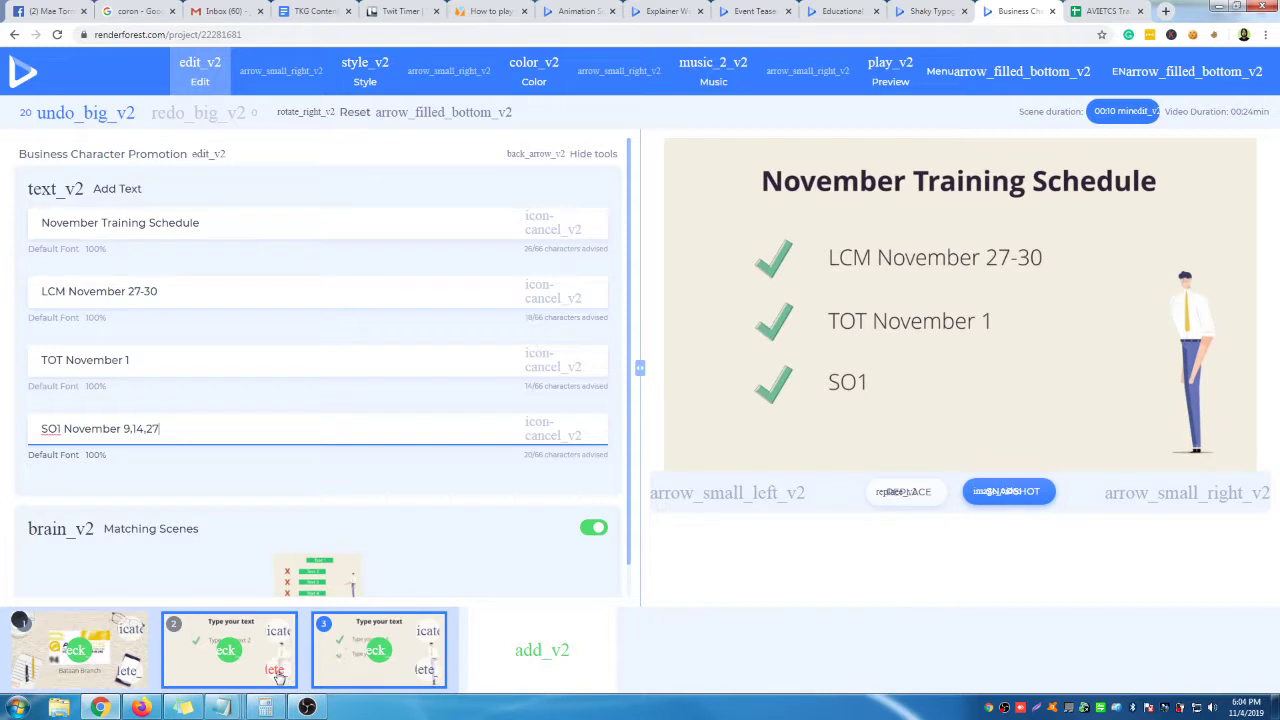
click(314, 373)
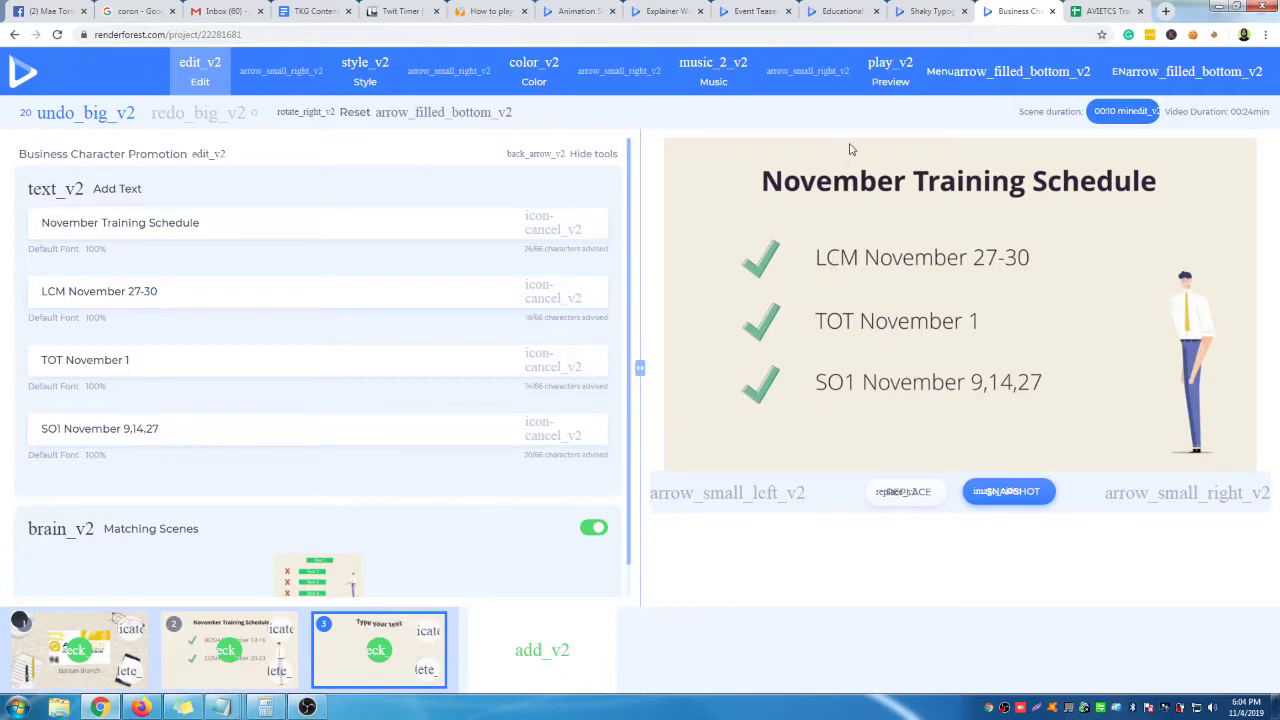
Open the scene library for a fourth scene and browse the character animations with world map.
click(541, 652)
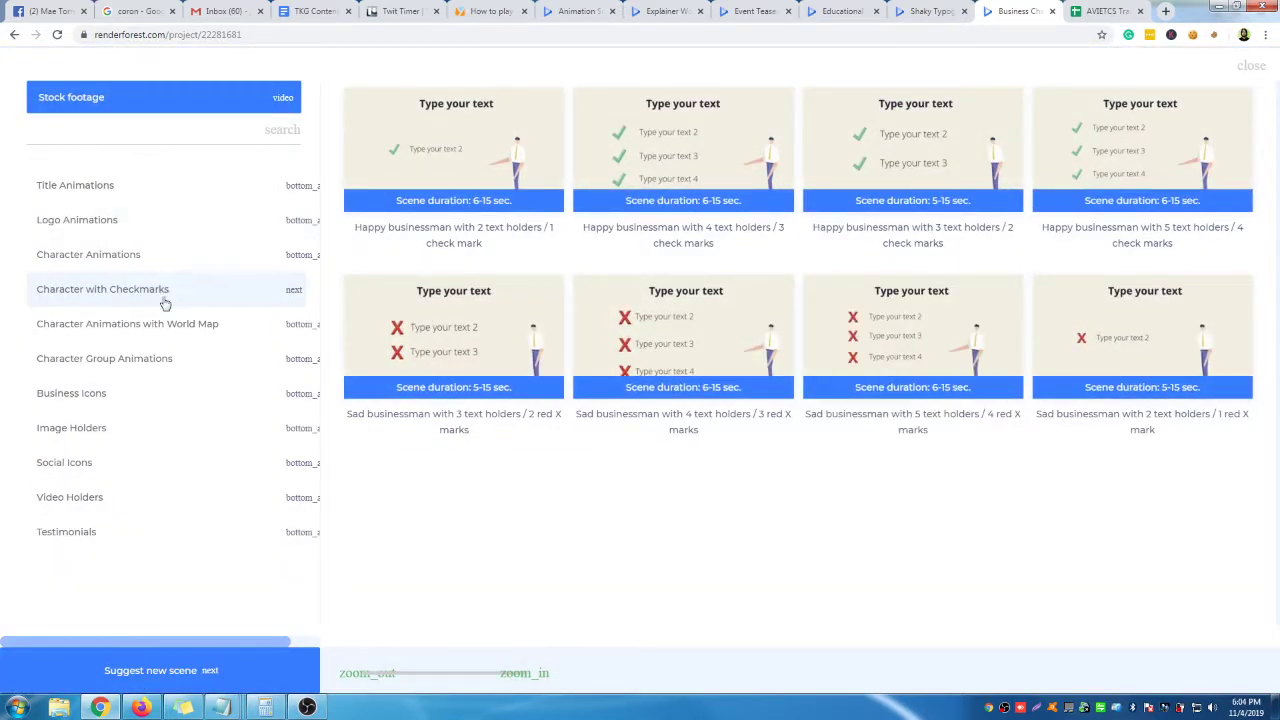
click(157, 330)
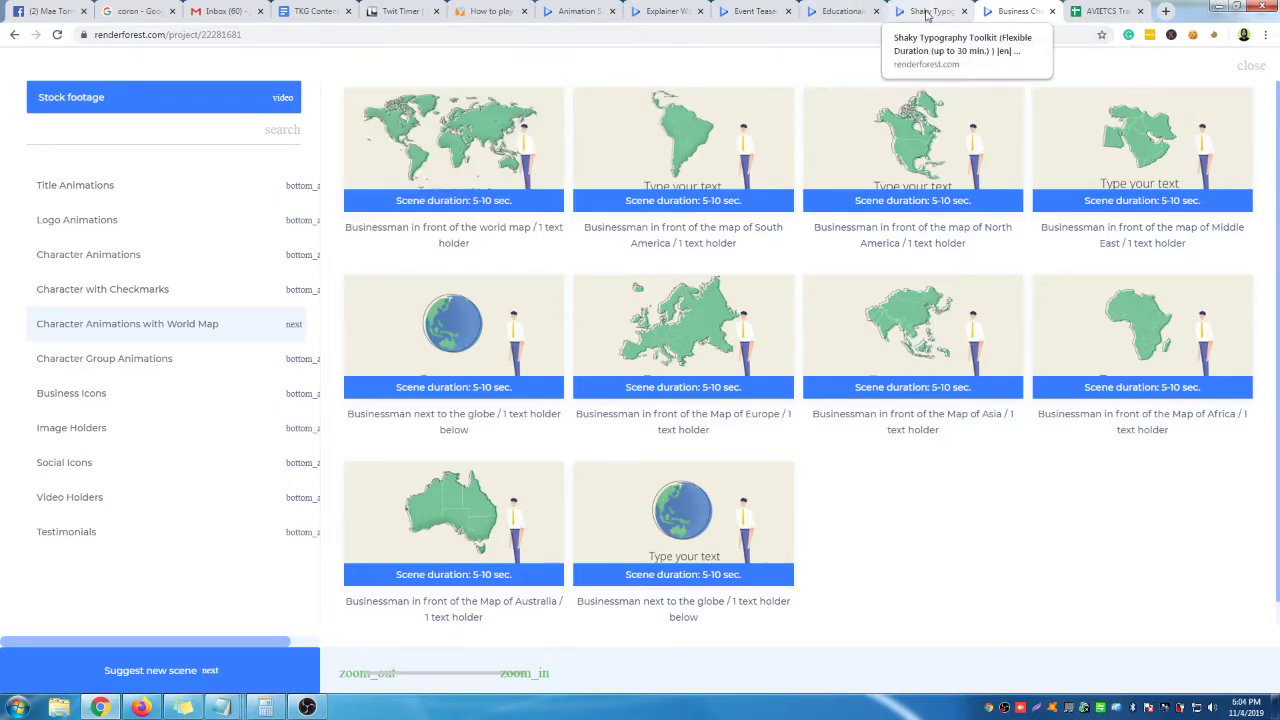
click(927, 12)
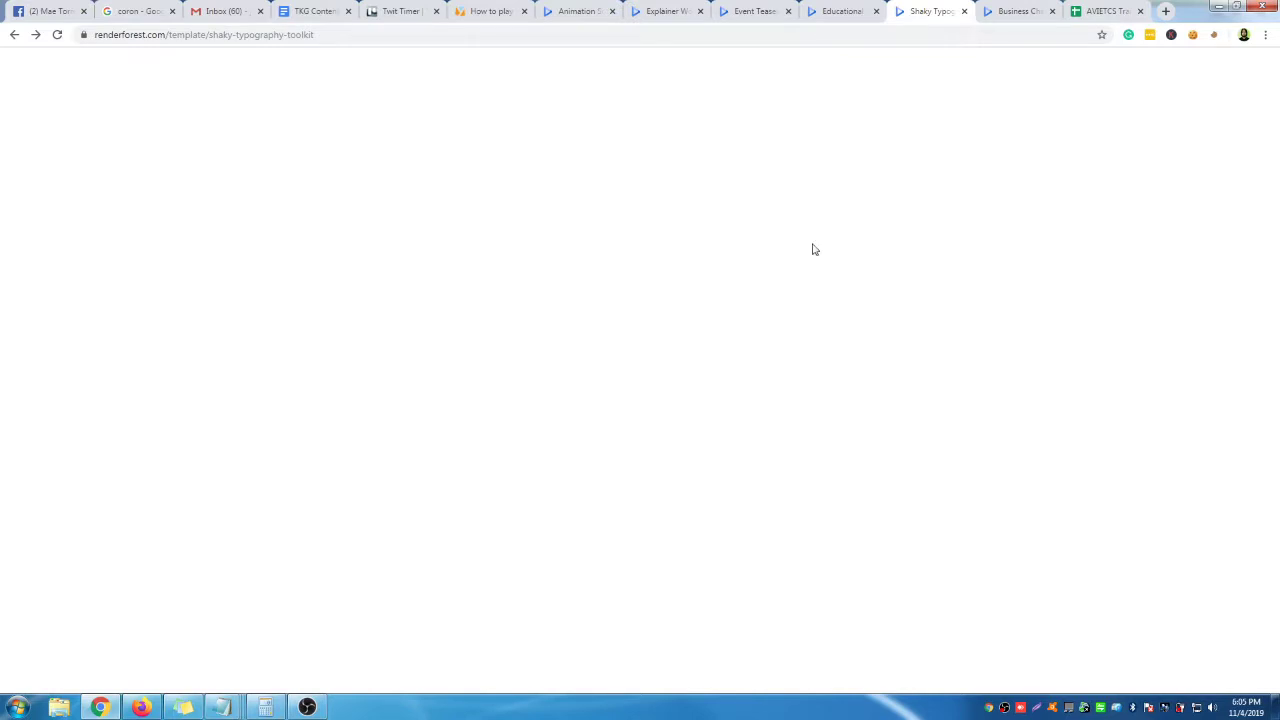
click(880, 30)
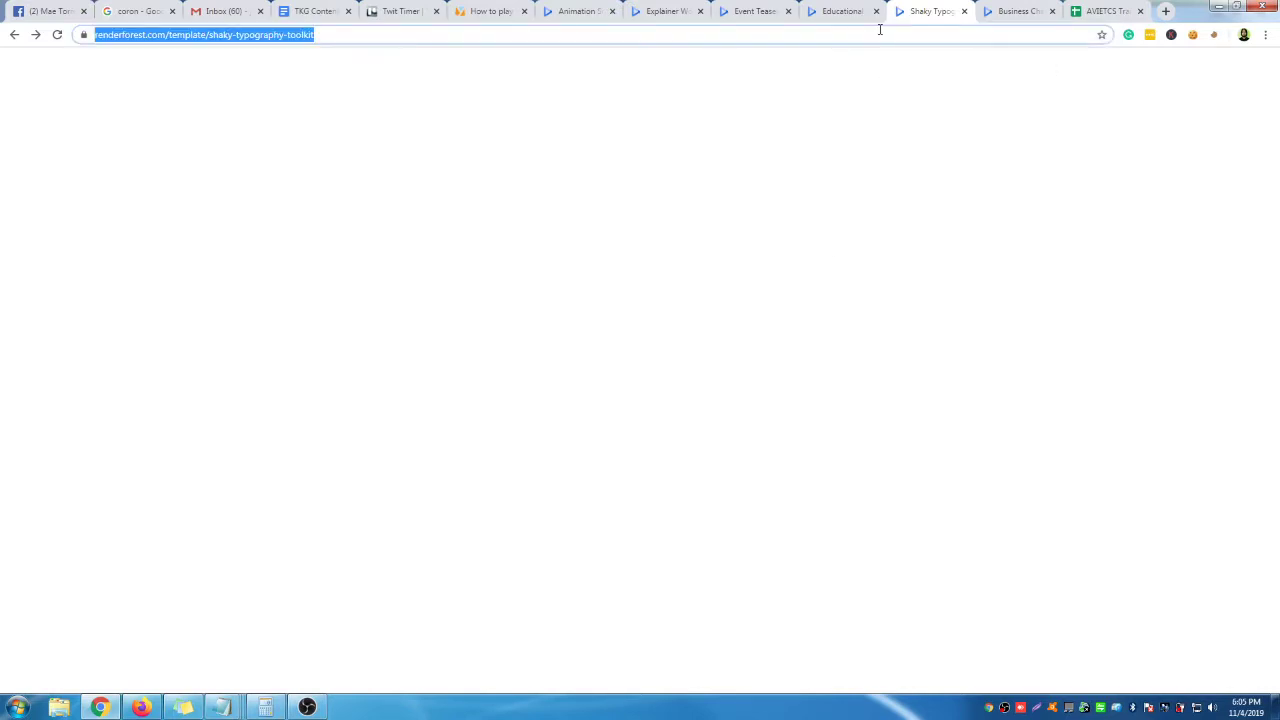
click(56, 36)
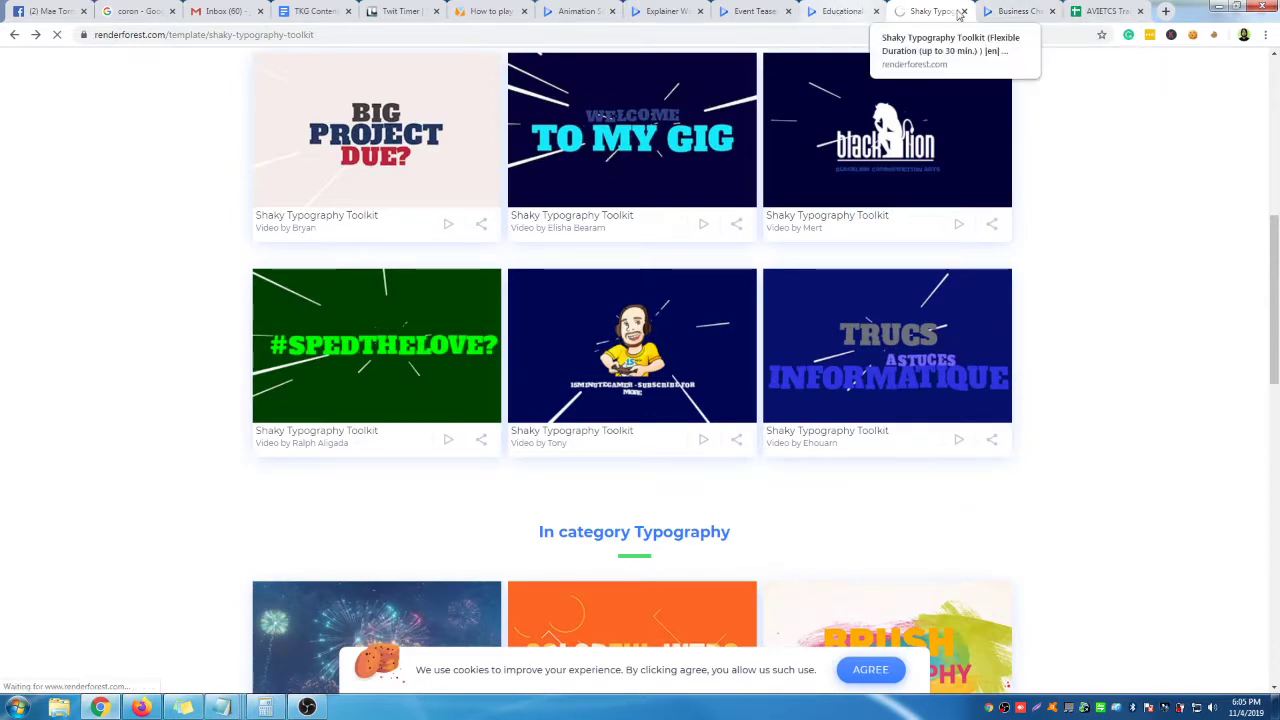
Duplicate the project's browser tab and take the original tab back to the Business Character Promotion template page.
click(1008, 13)
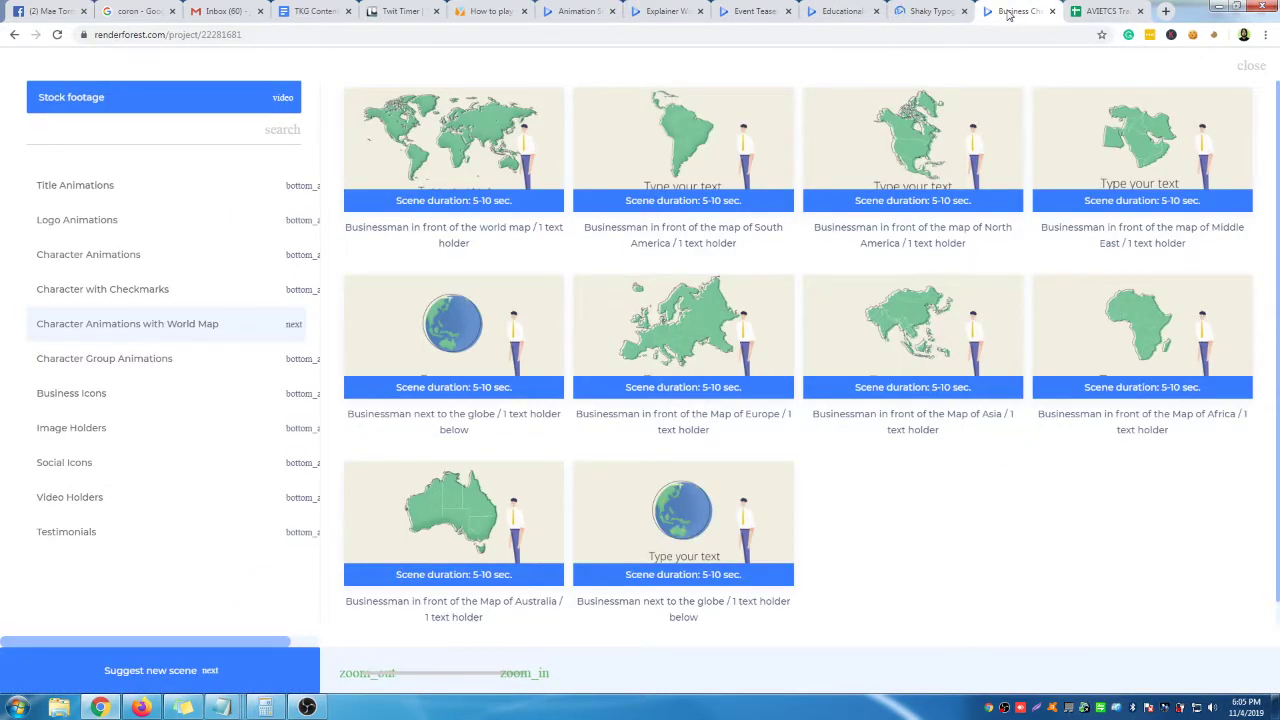
right_click(1008, 13)
click(1045, 53)
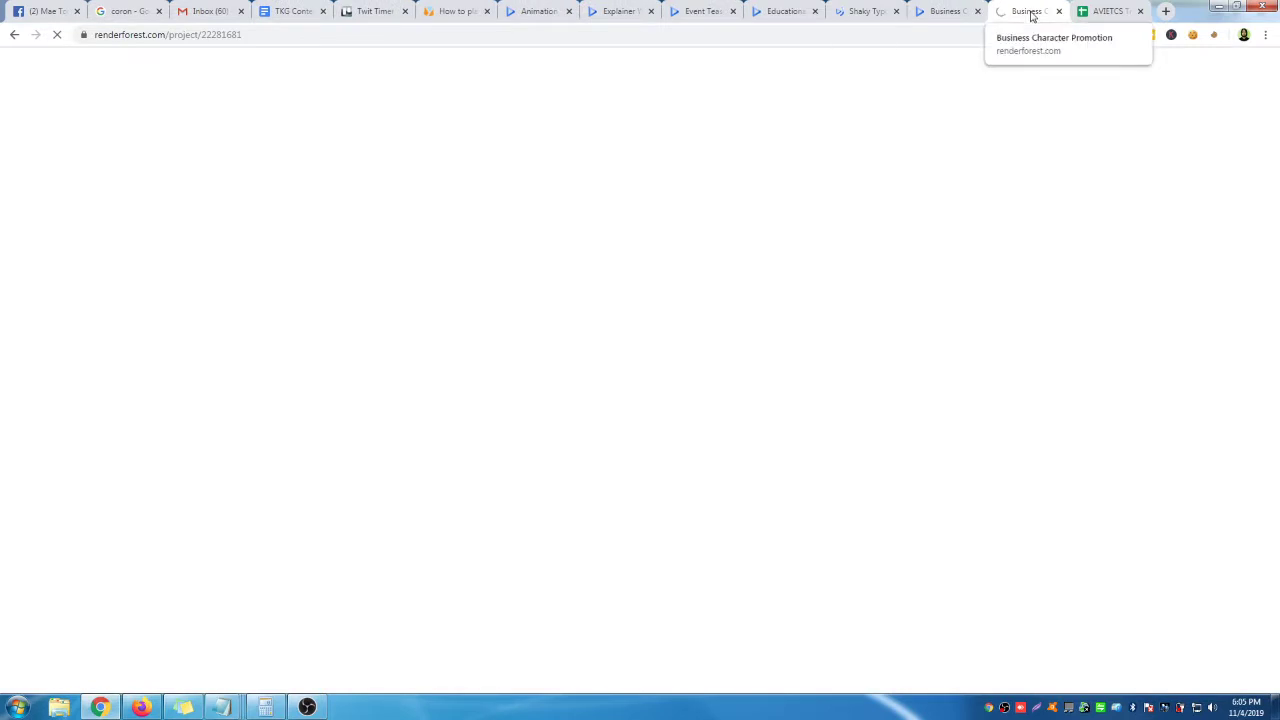
click(940, 11)
click(871, 11)
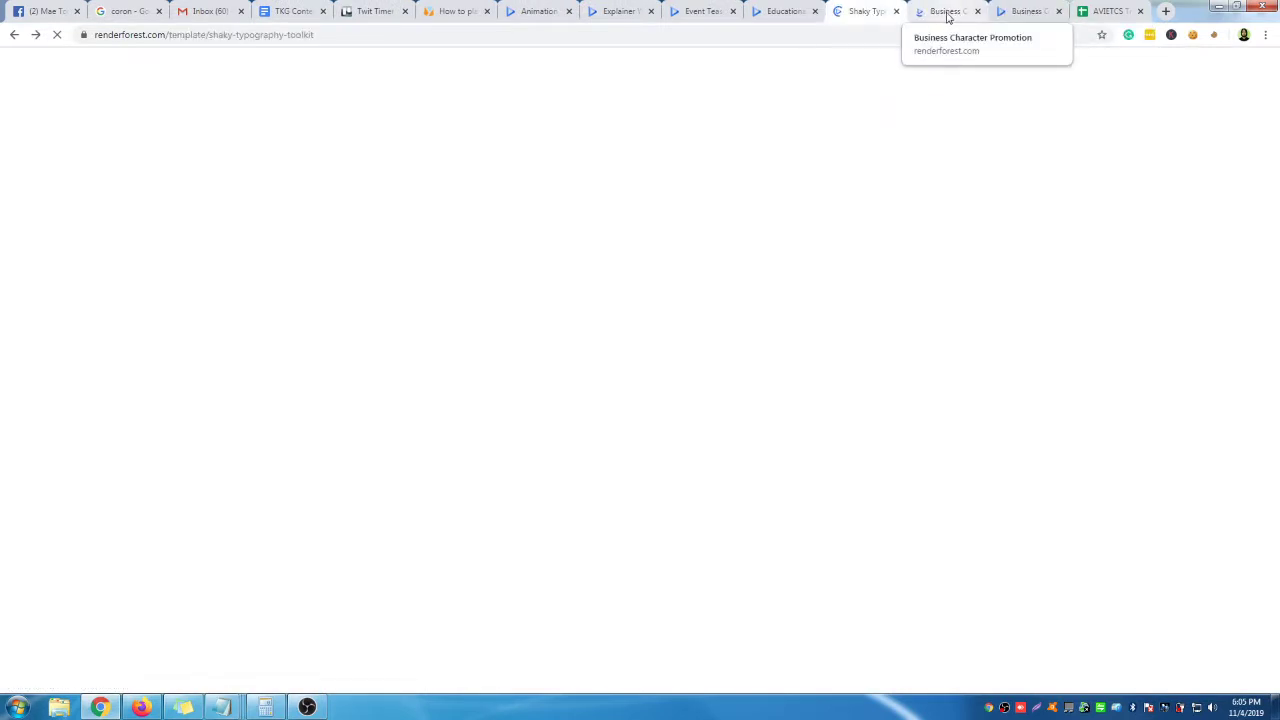
click(948, 17)
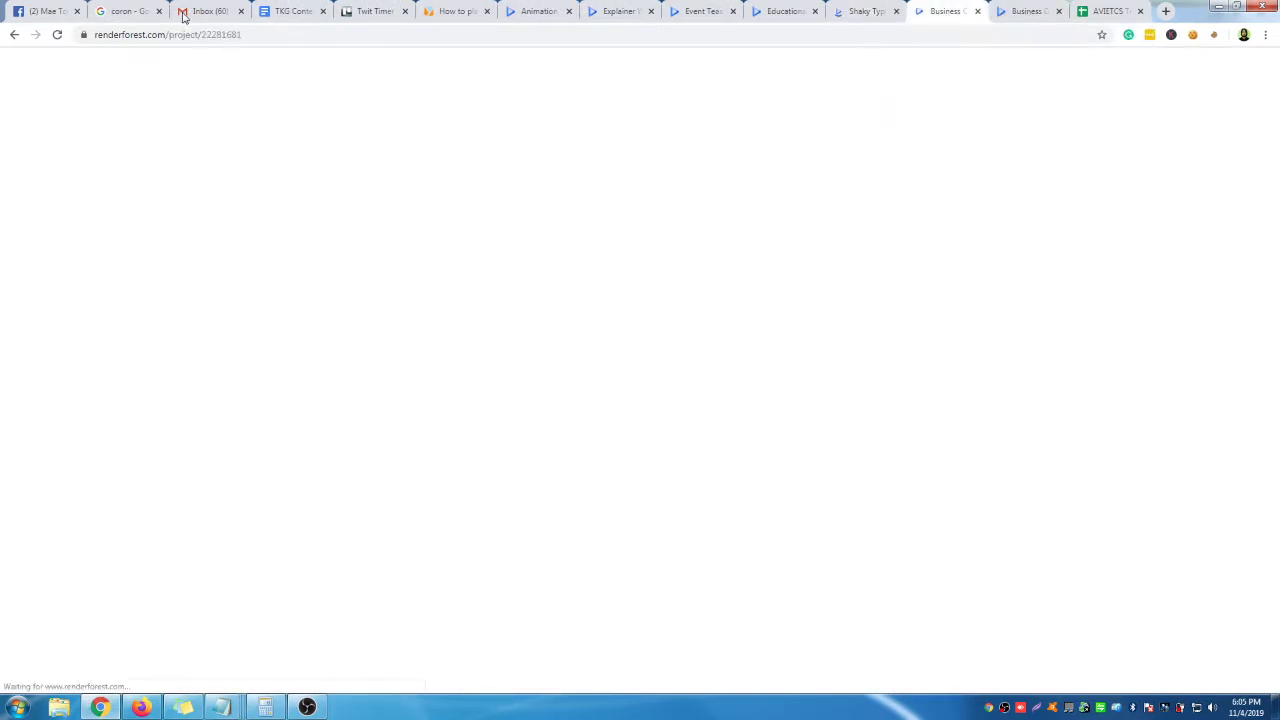
click(14, 36)
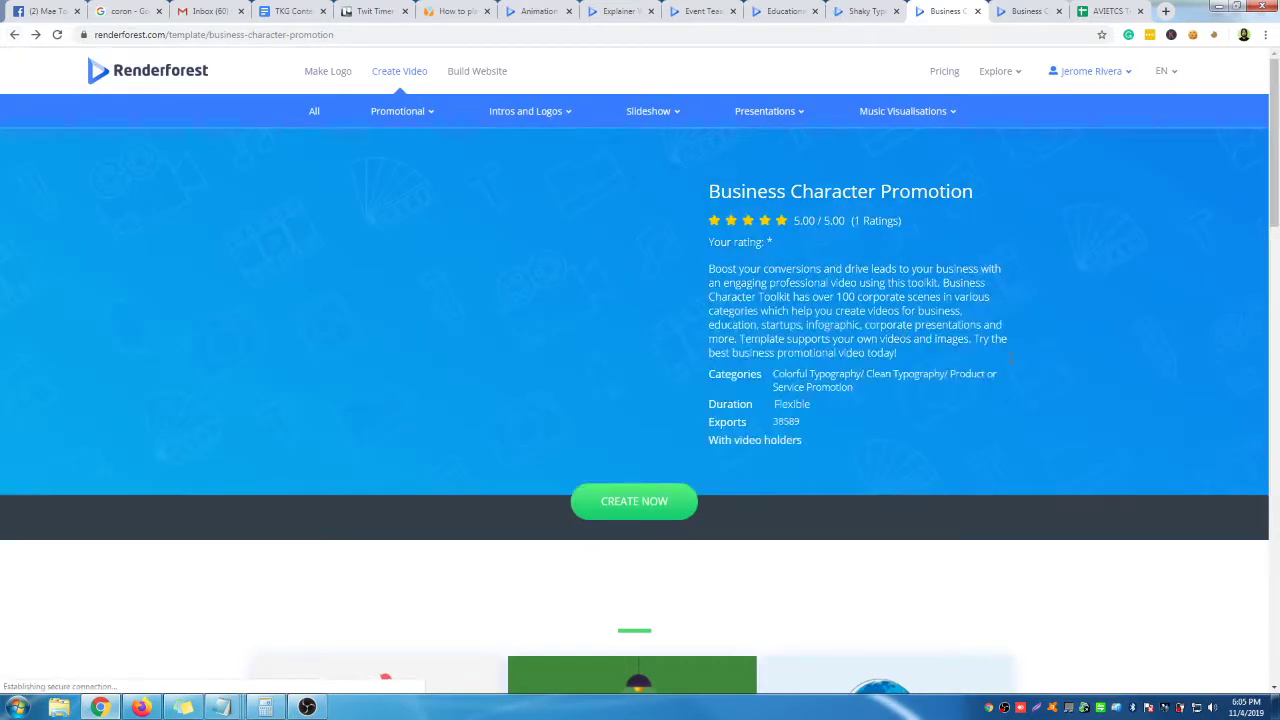
Play the "Let us help you!" sample video made with this template and pause it at the Fusion Photography logo scene.
scroll(1012, 360, down, 5)
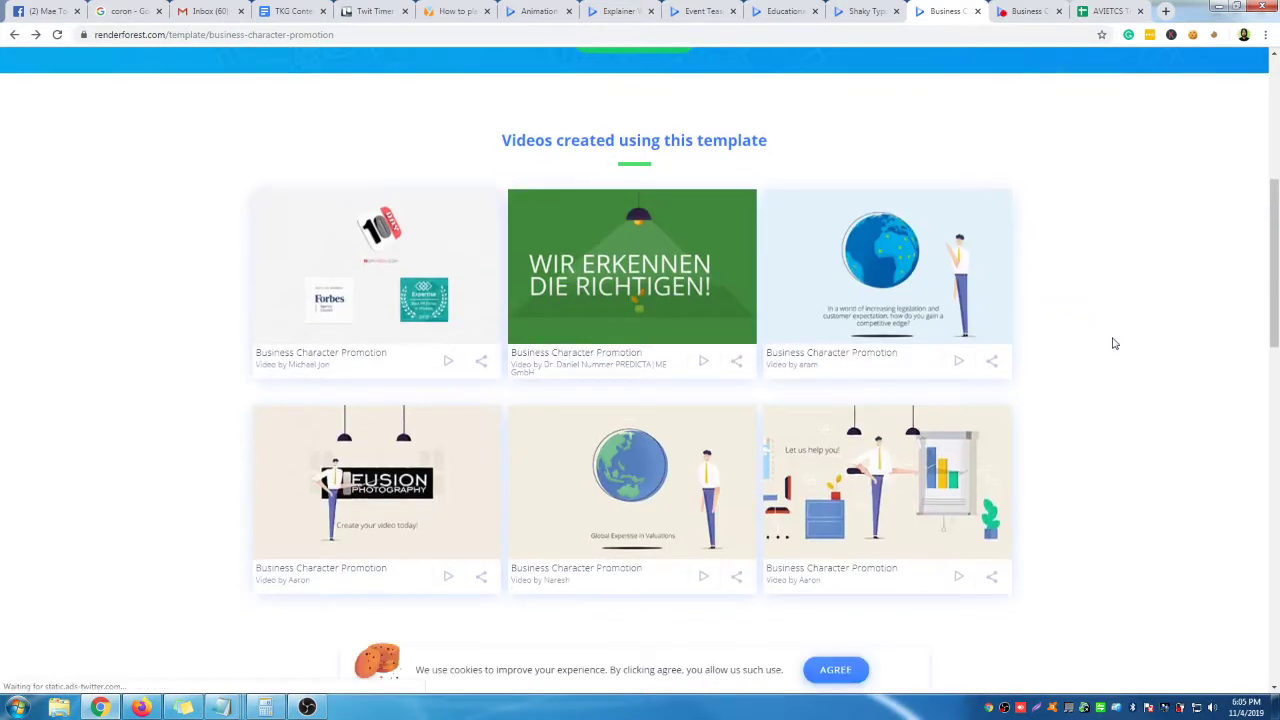
scroll(1090, 420, down, 2)
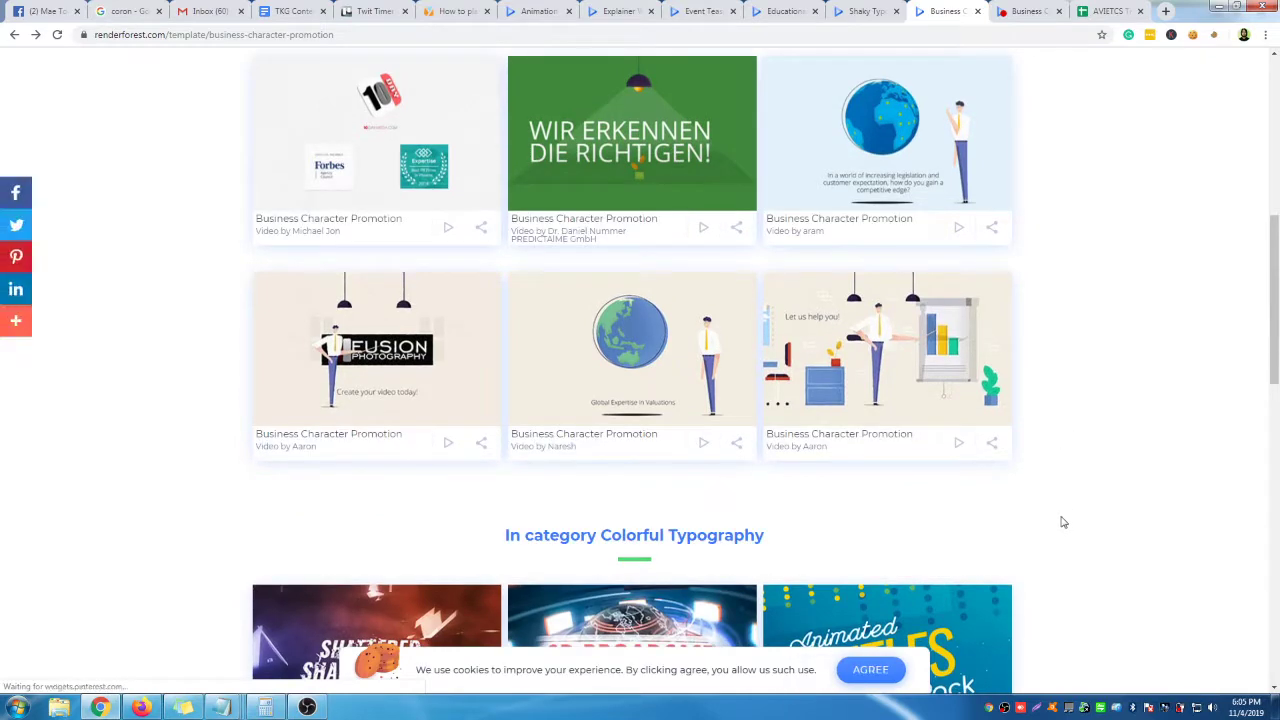
click(959, 444)
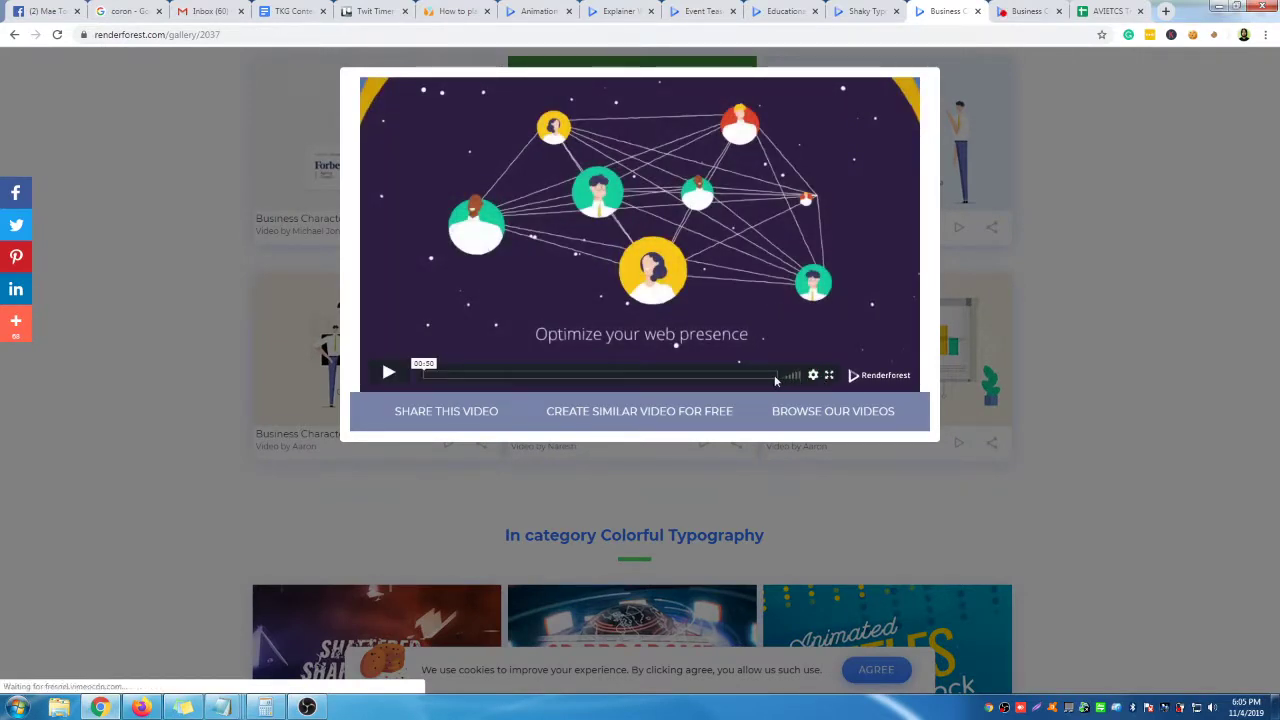
click(387, 373)
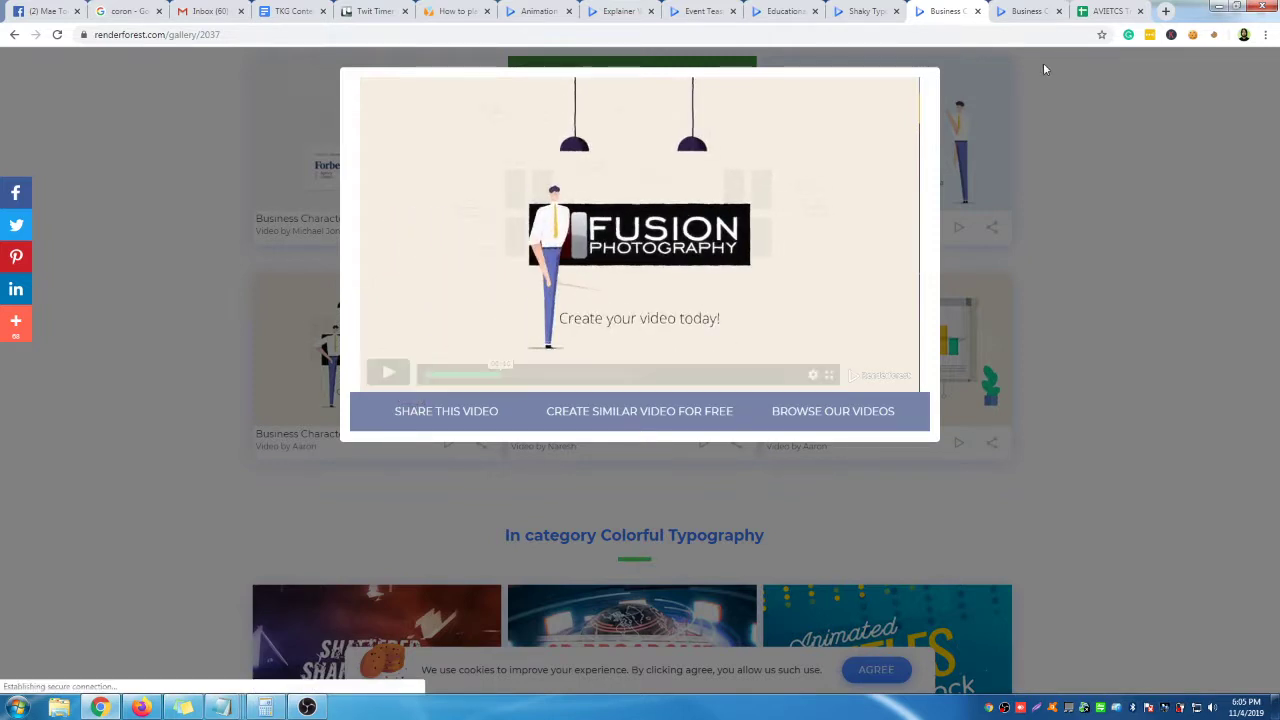
Insert the logo animation "Businessman presenting his logo / 1 text holder" as the project's fourth scene.
click(1035, 12)
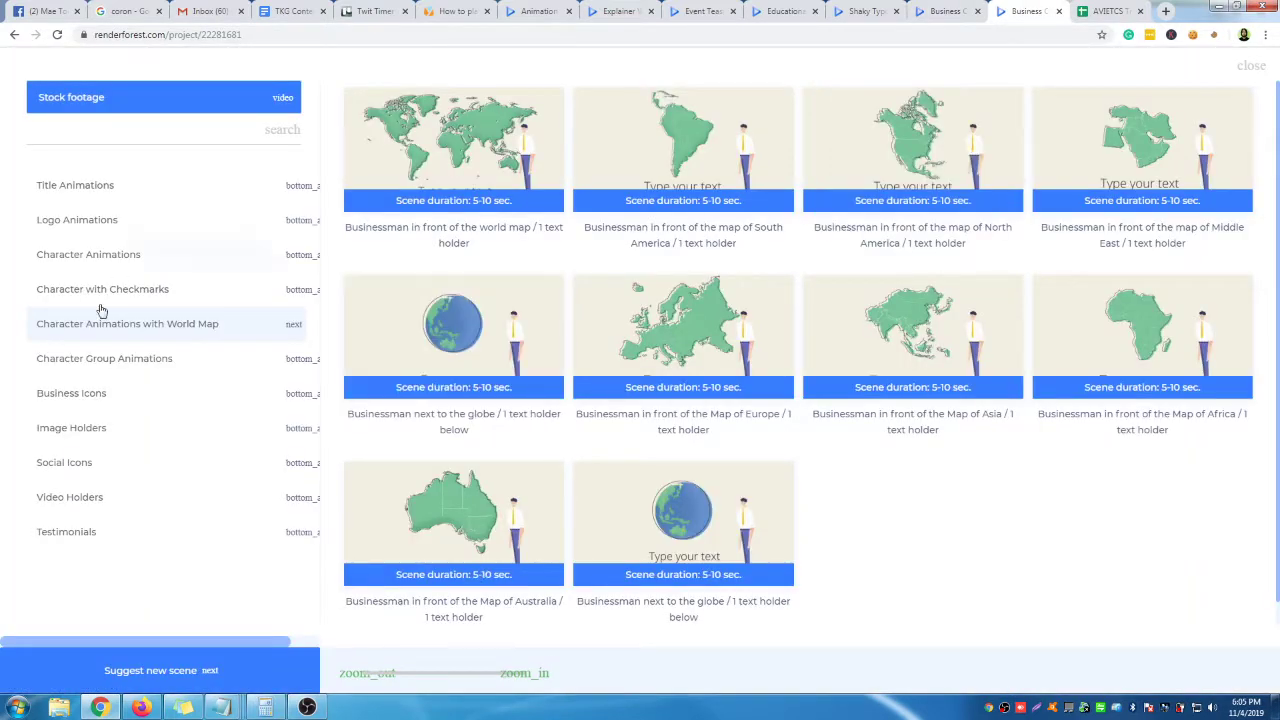
click(134, 224)
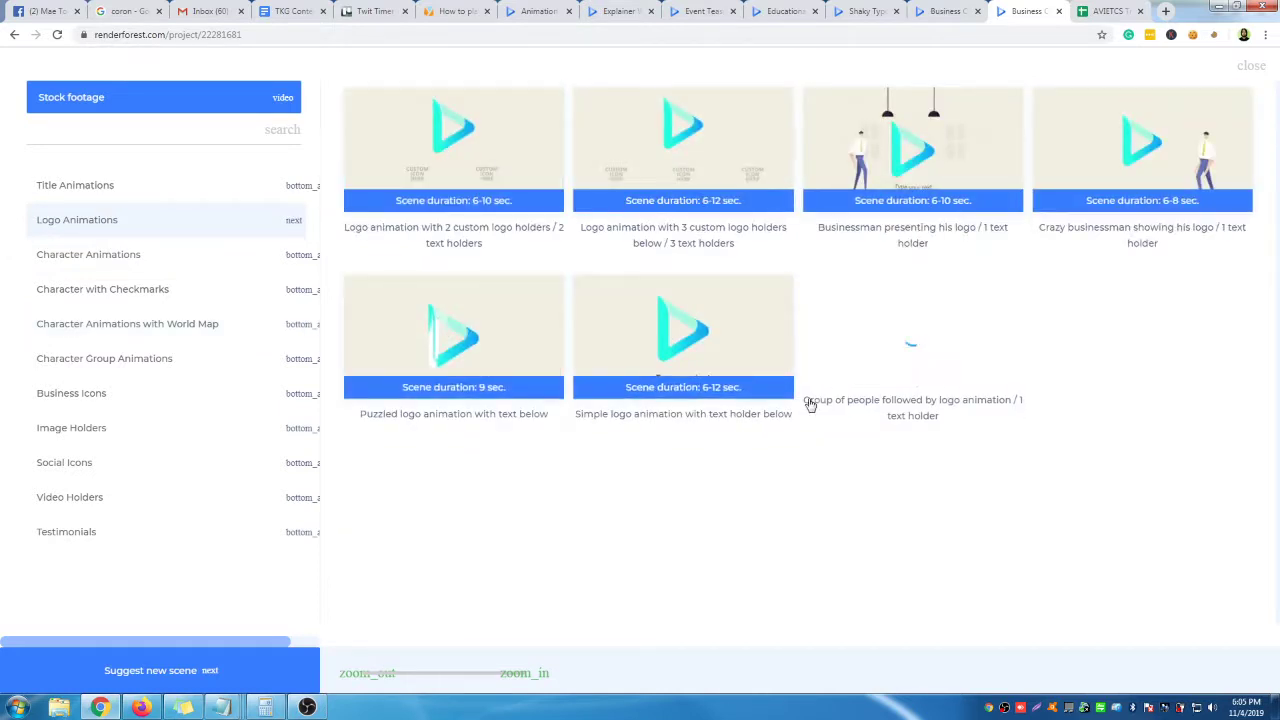
mouse_move(940, 138)
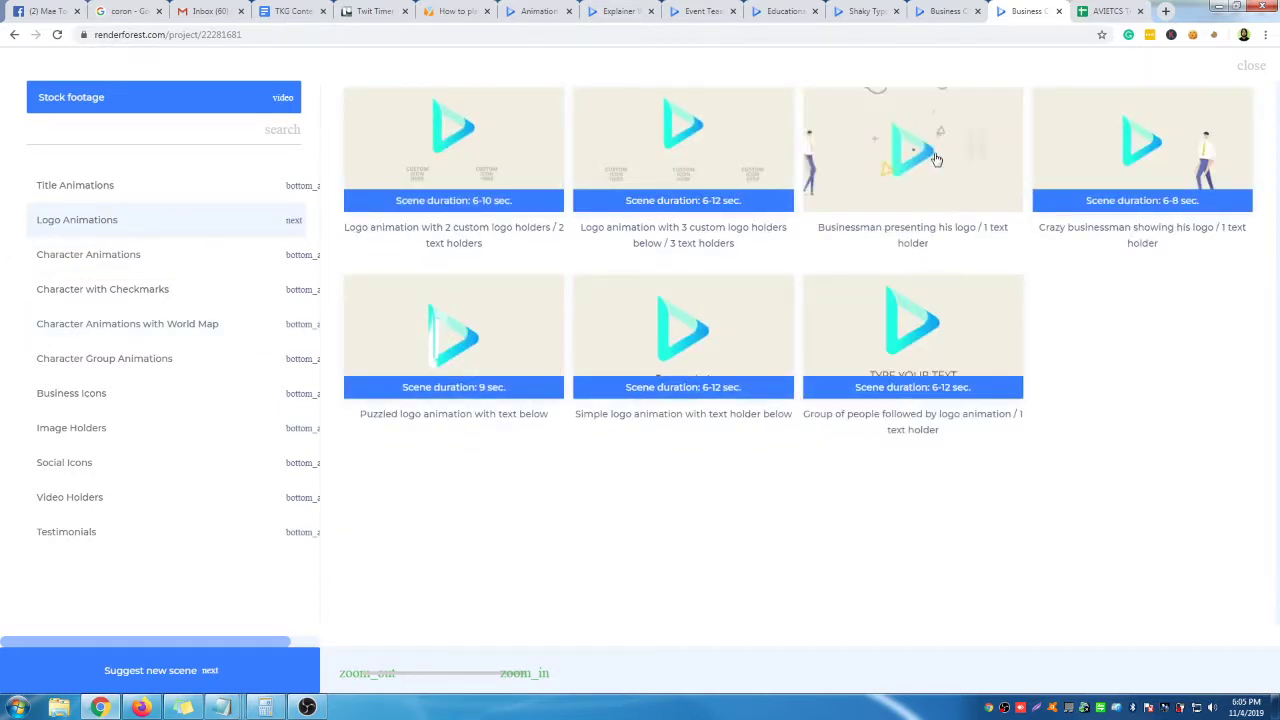
click(983, 225)
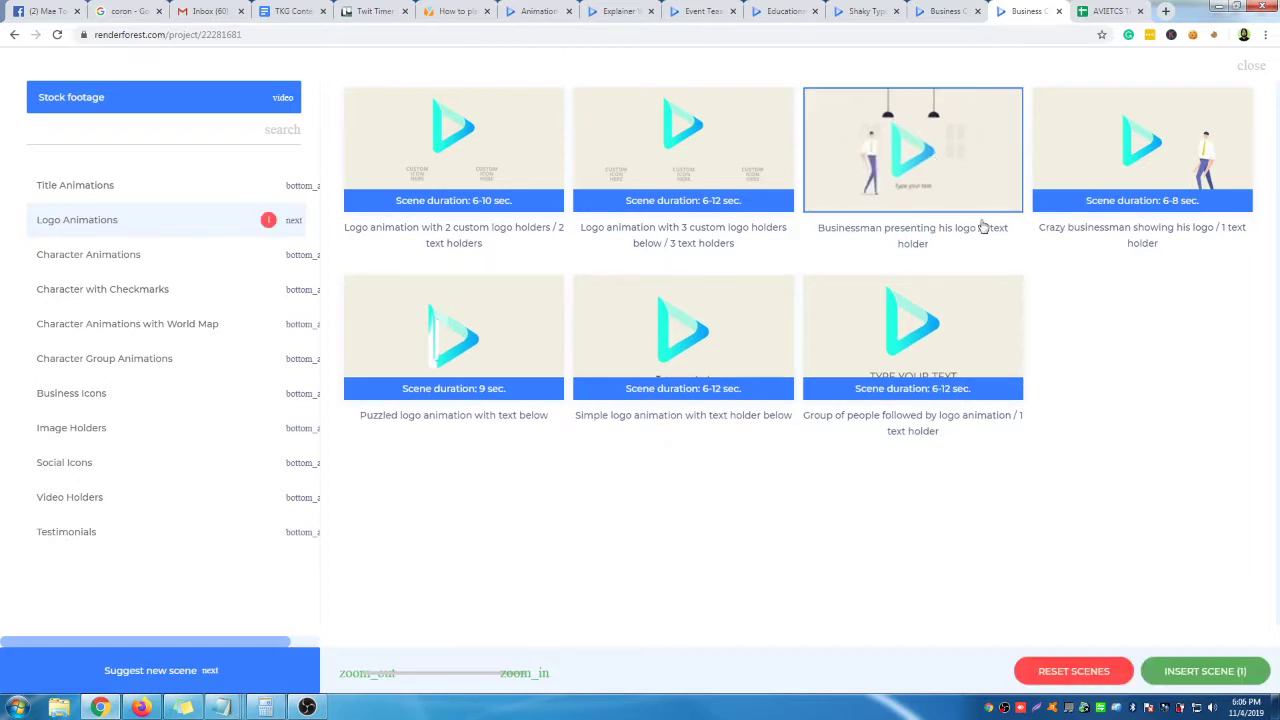
click(1222, 671)
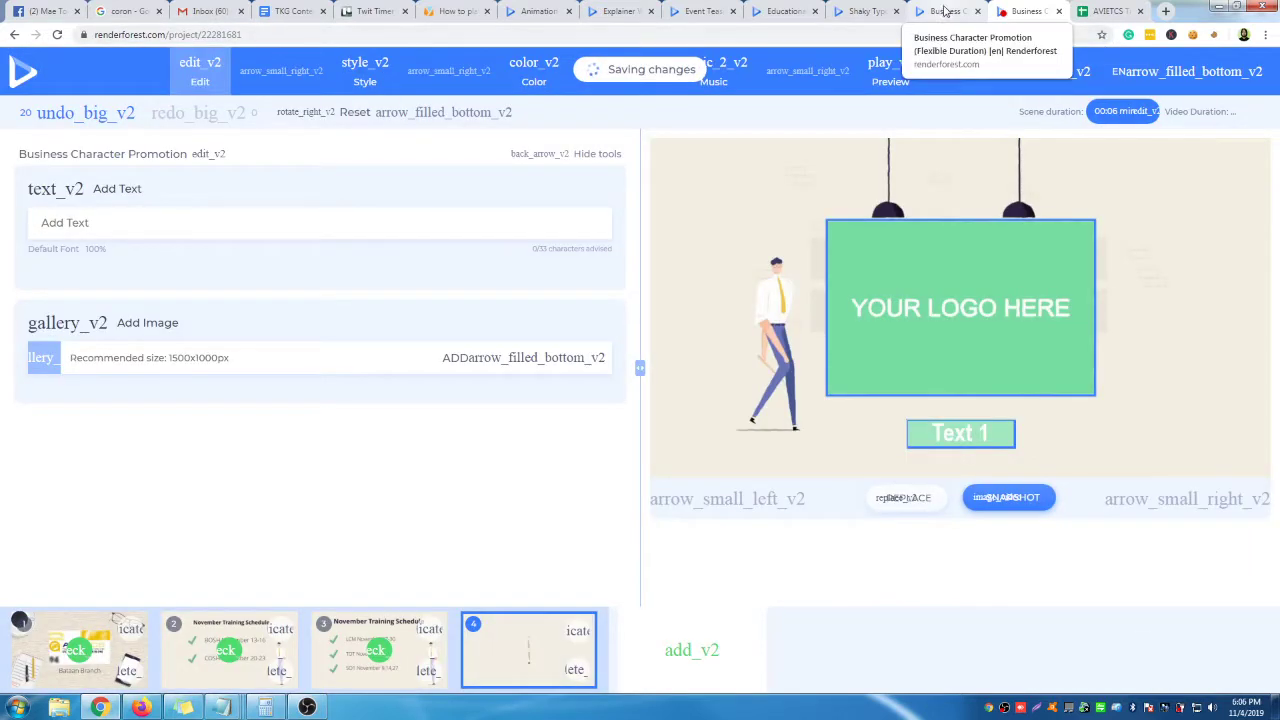
Compare with the sample's logo scene, then upload the AVIETCS image logo.png into the fourth scene's logo holder and accept its crop.
click(1021, 13)
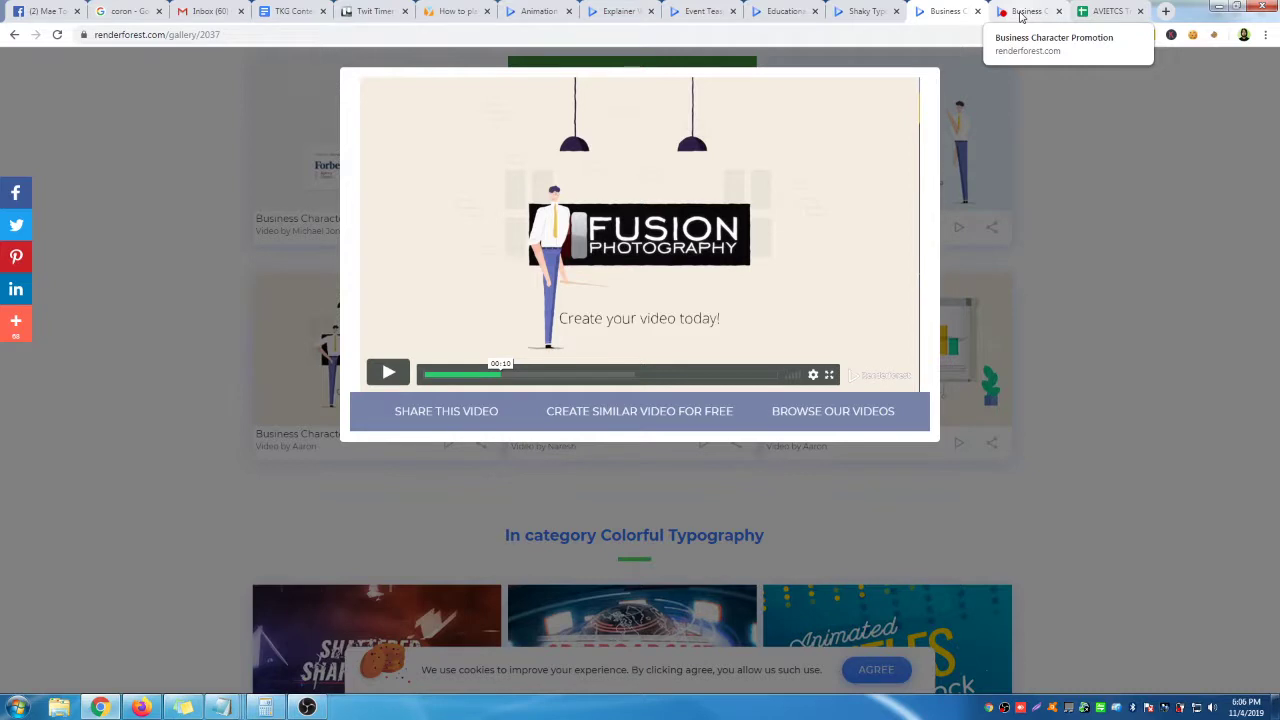
click(1021, 14)
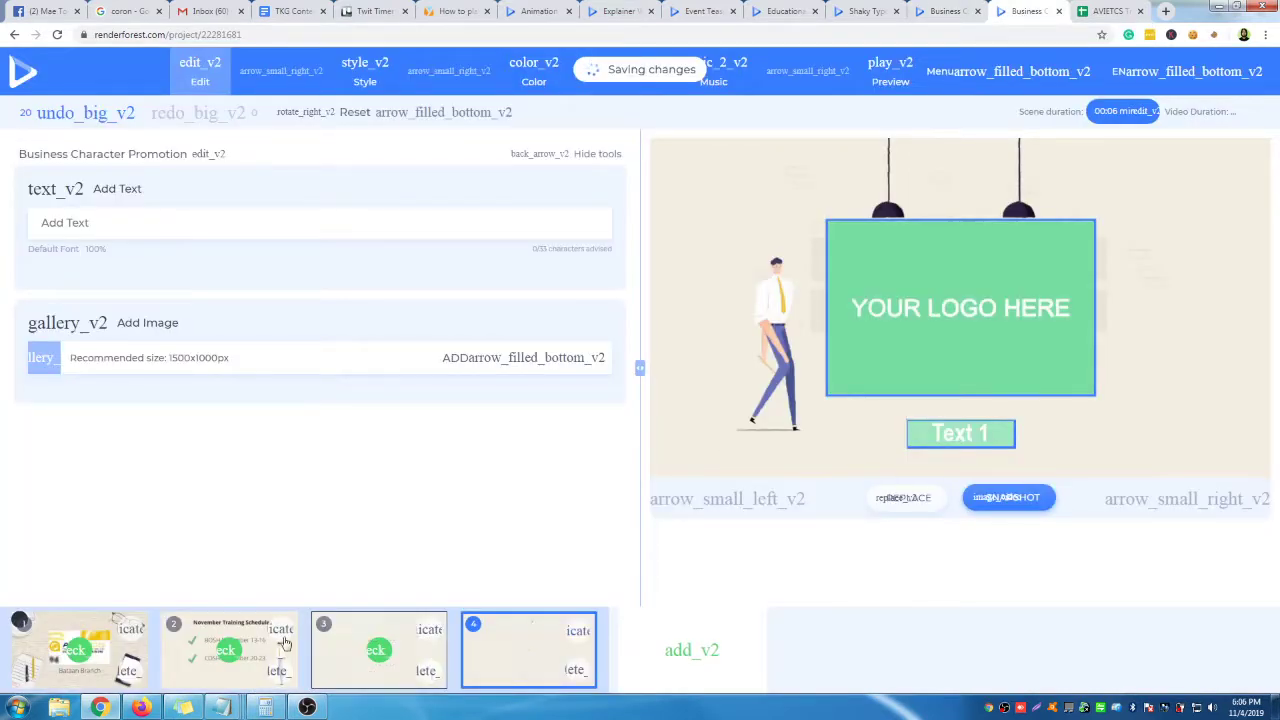
click(972, 305)
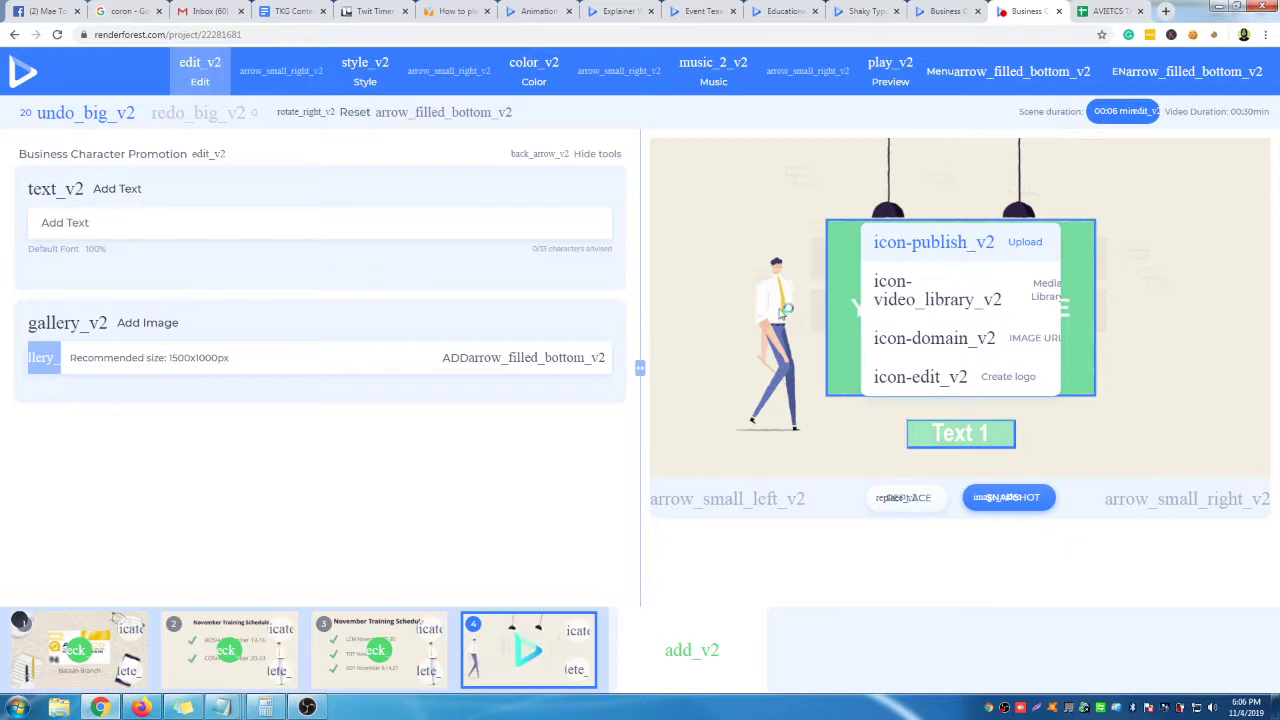
click(950, 242)
double_click(652, 125)
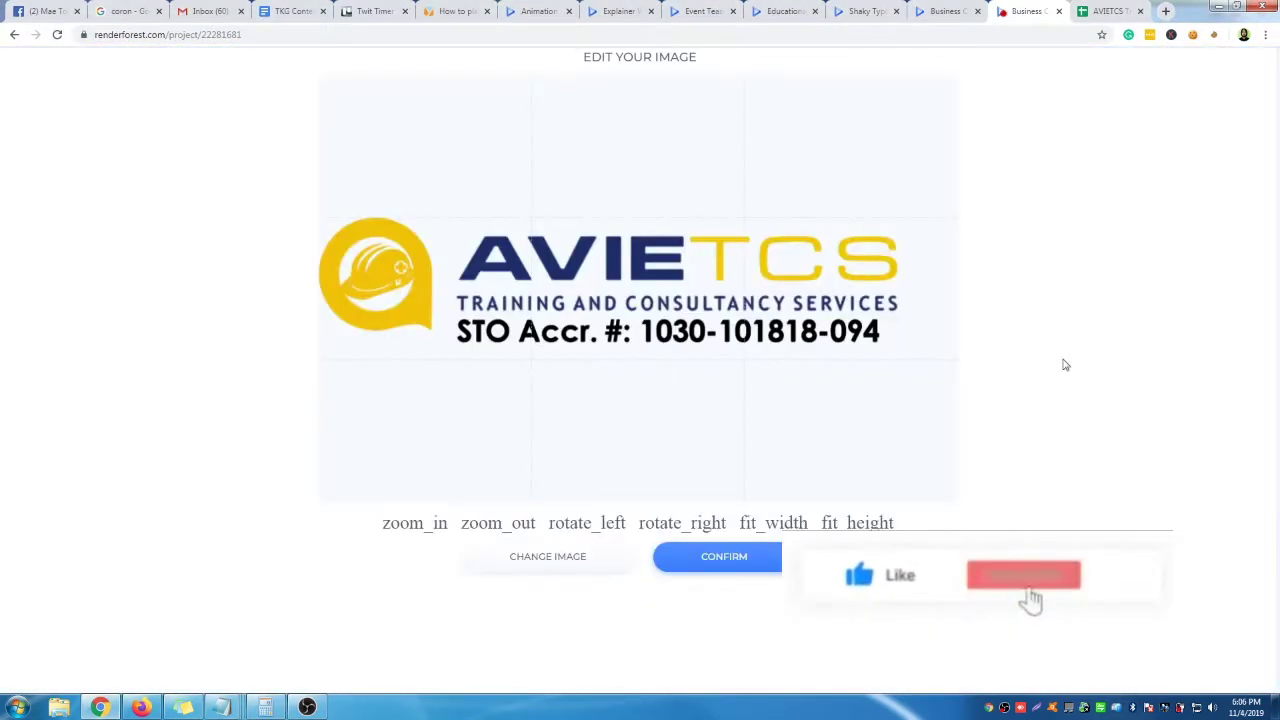
click(723, 554)
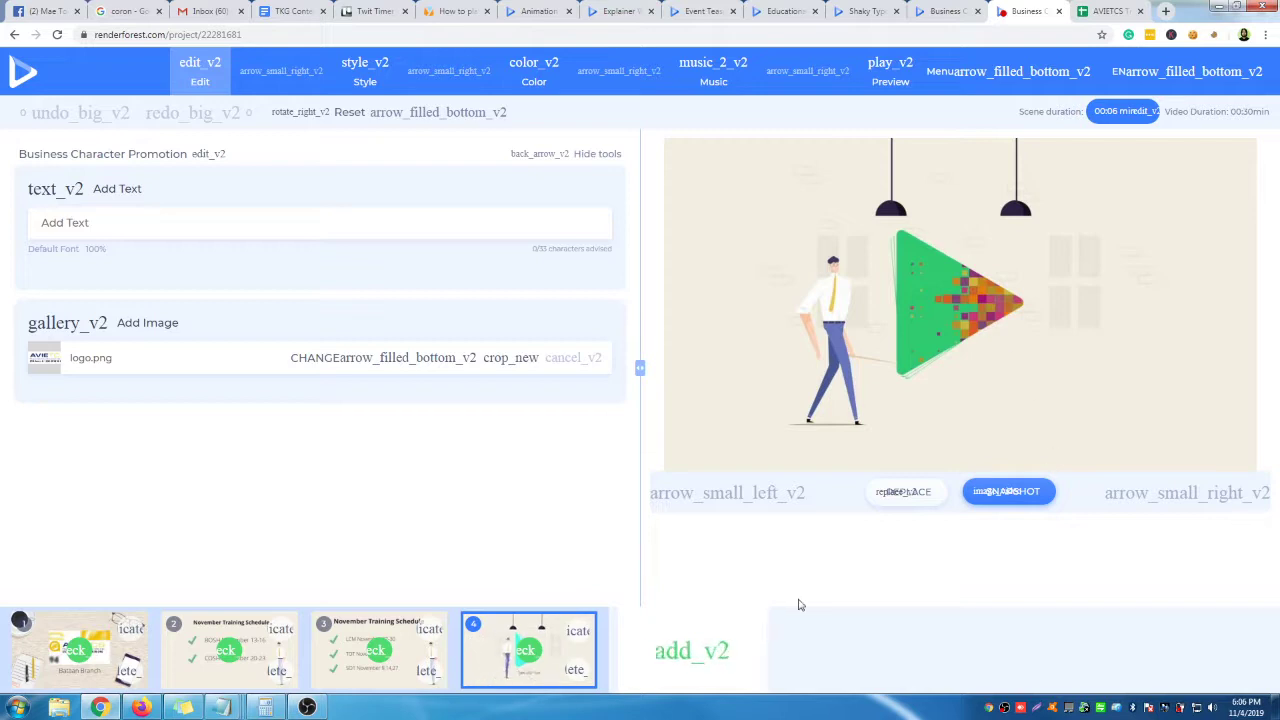
Enter "Enroll Your Training Course Now!" as the fourth scene's text, using the sample video's call to action as reference.
click(158, 223)
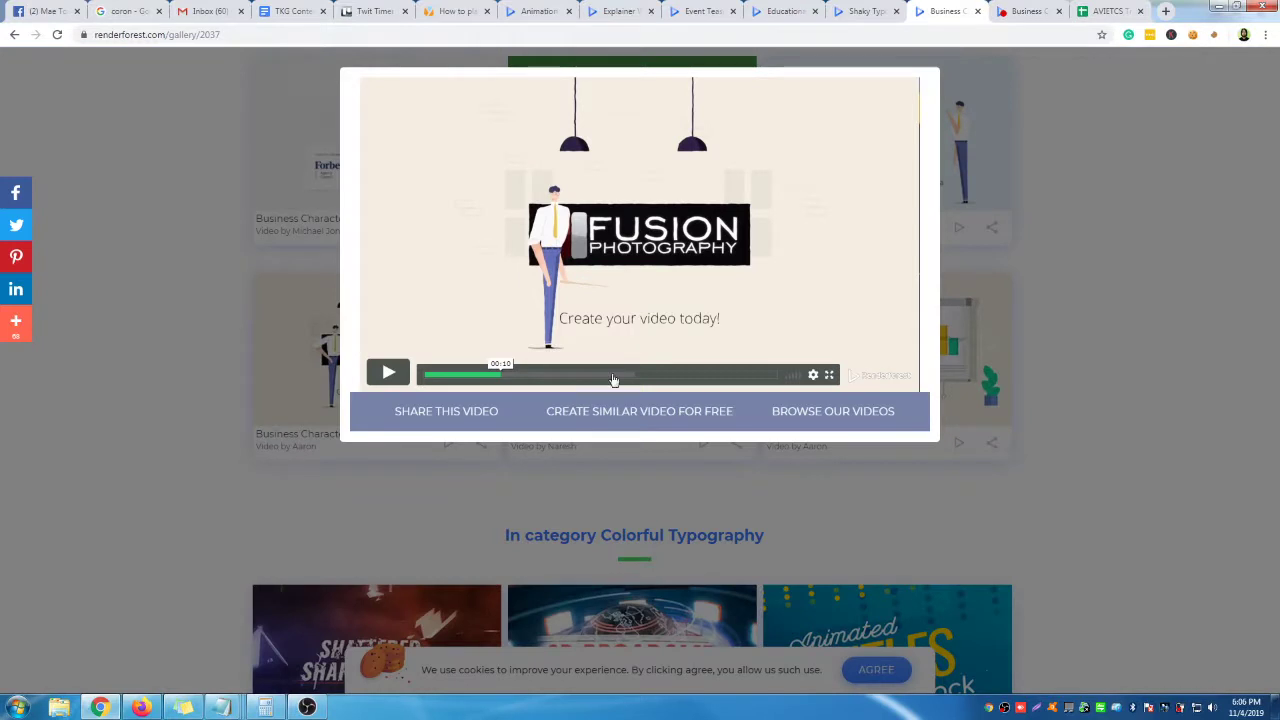
click(1020, 11)
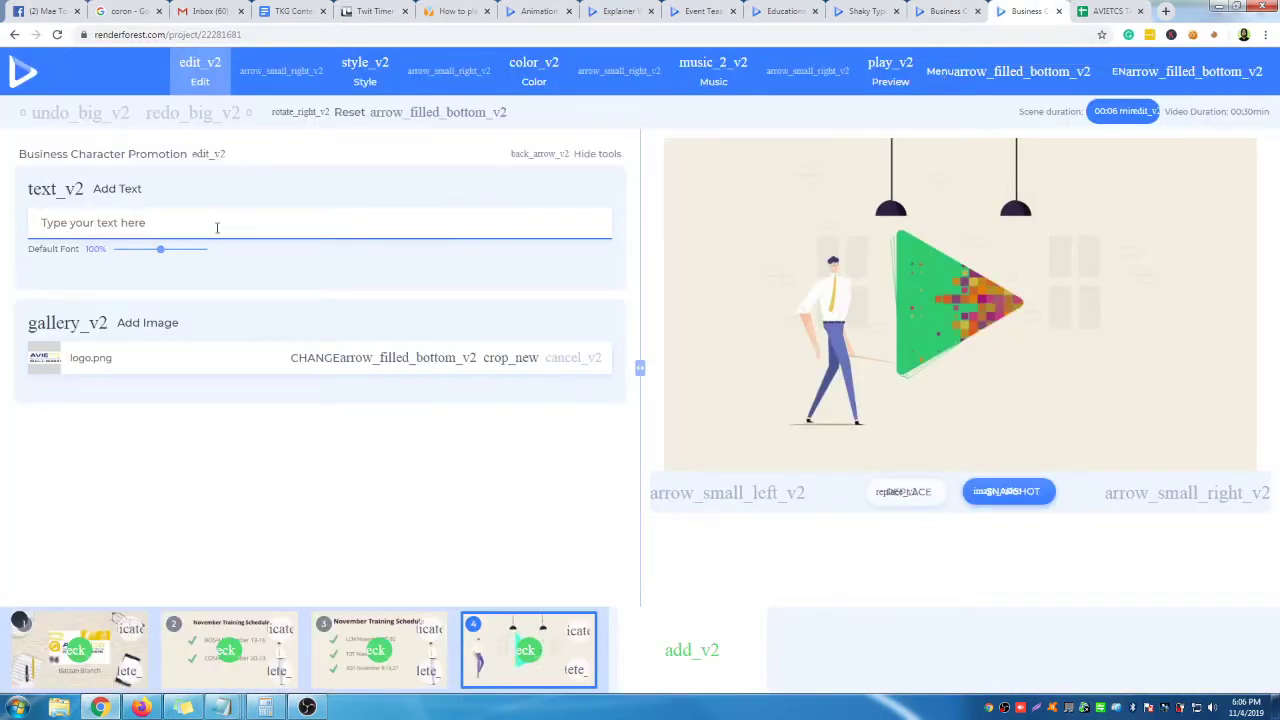
text(Enroll)
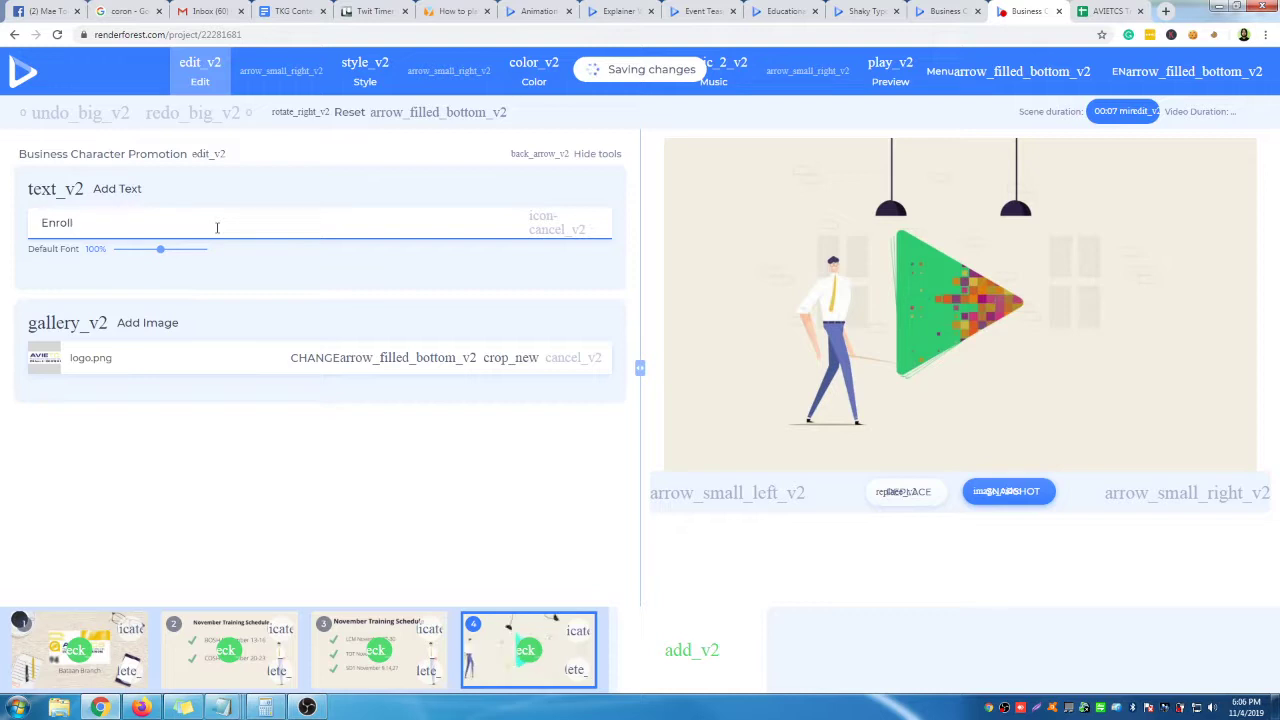
text( Yo)
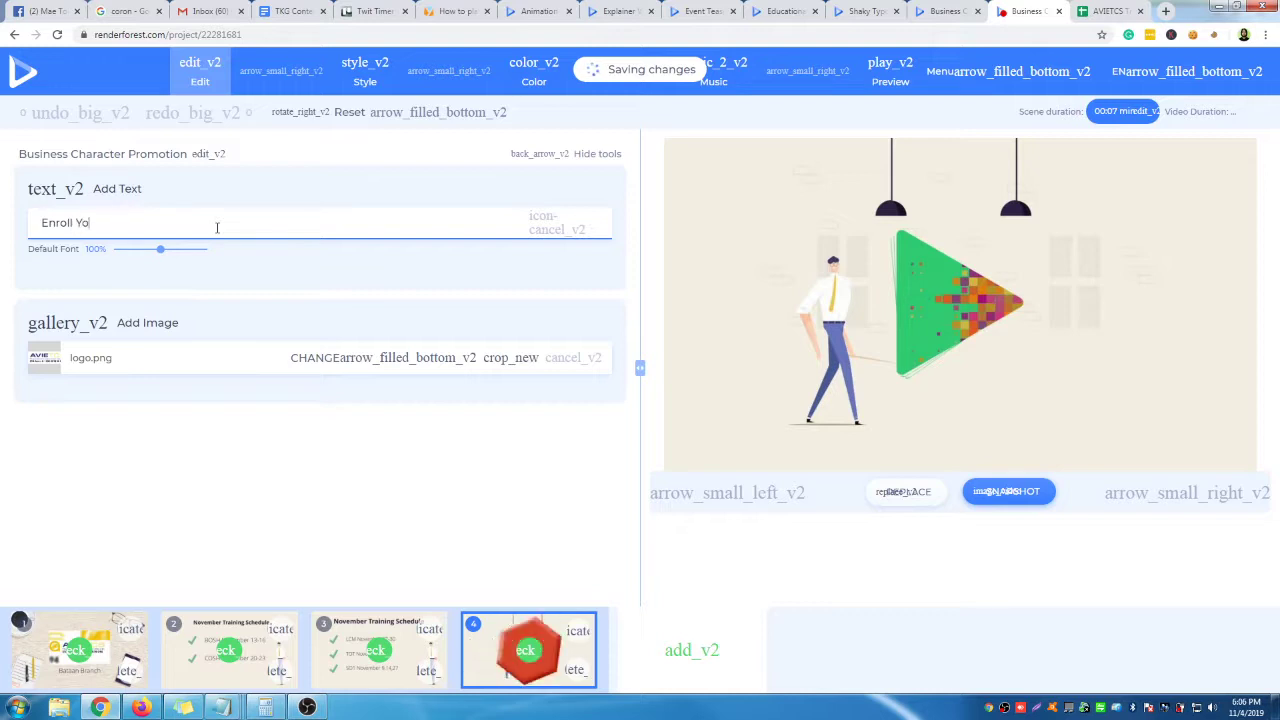
text(ur Training Cou)
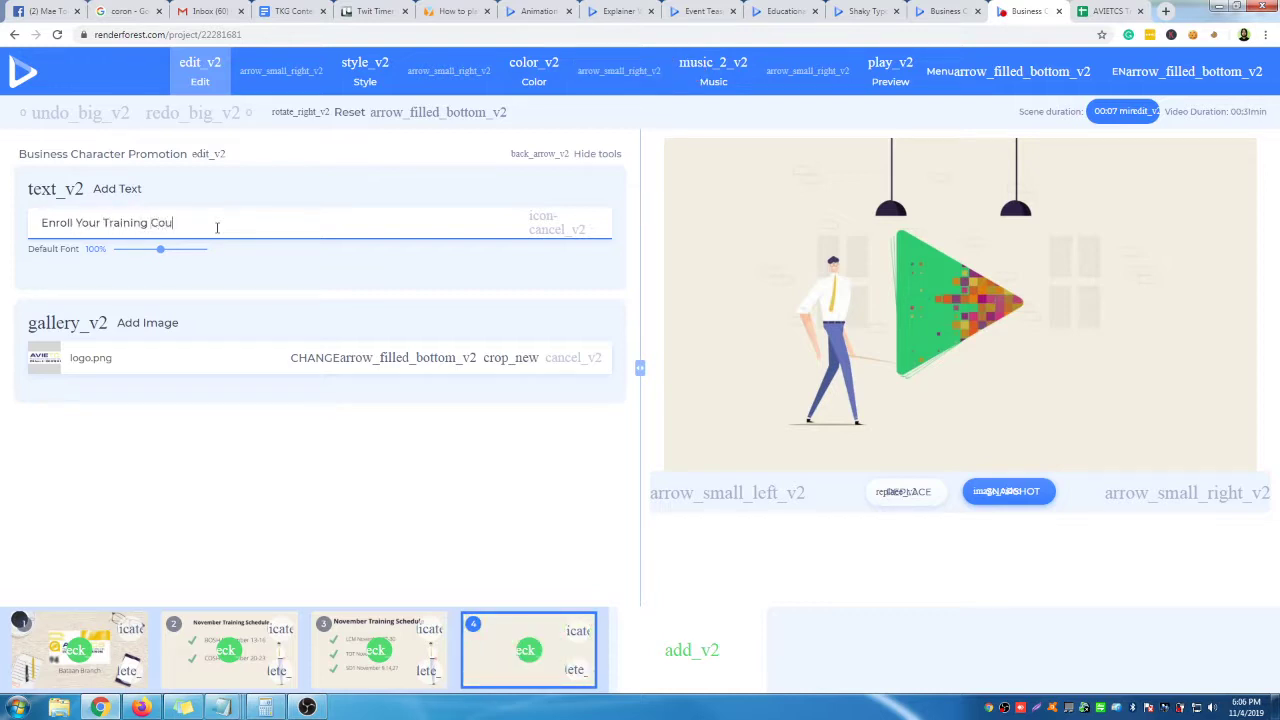
text(rse Now!)
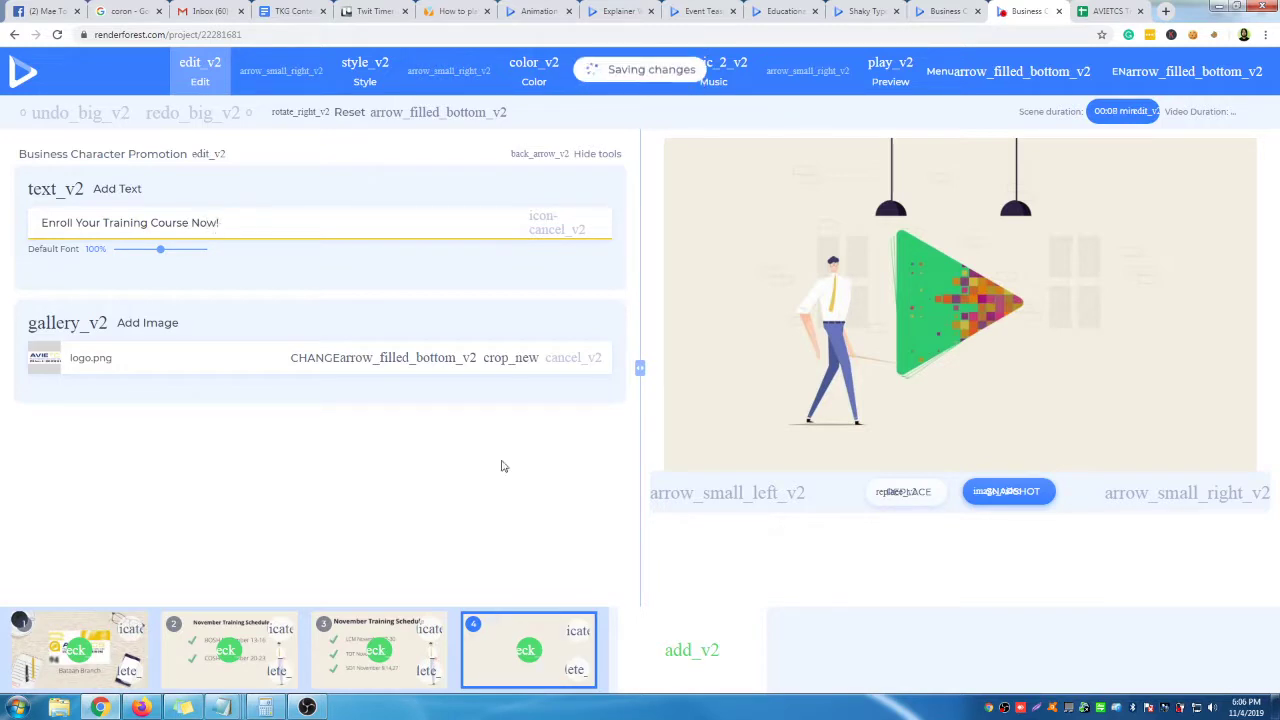
click(809, 561)
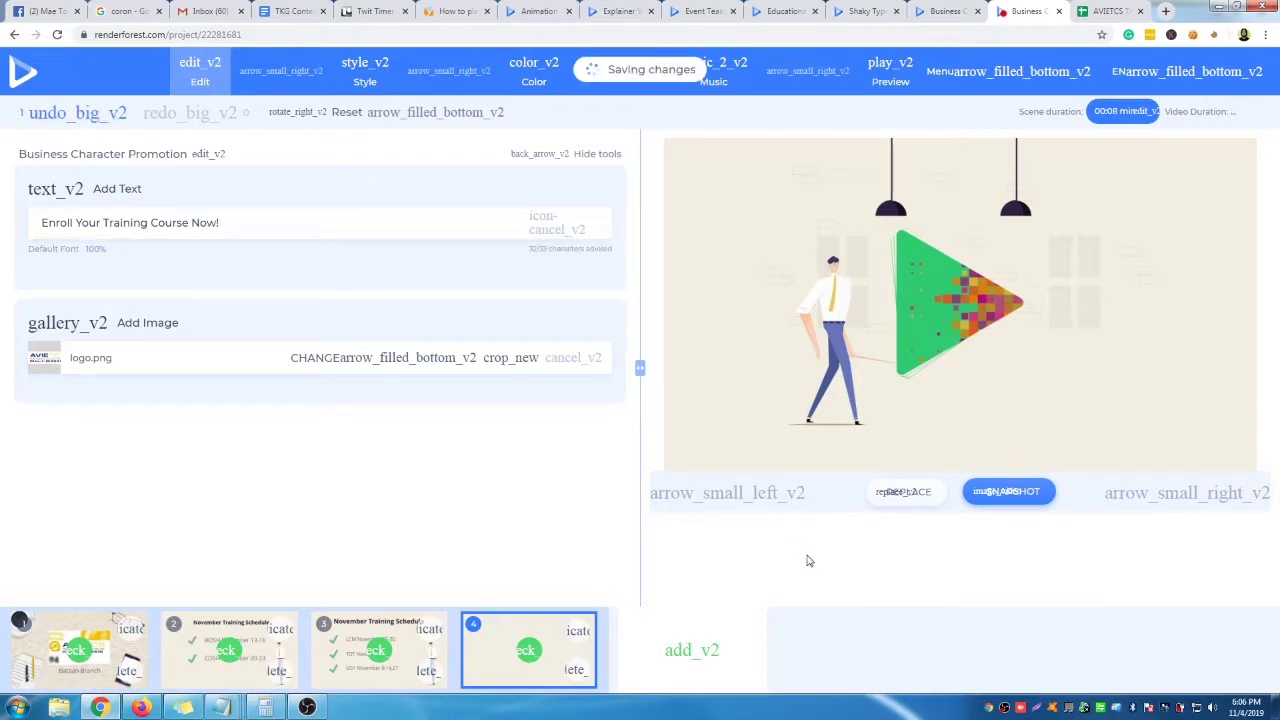
Play the sample video up to its closing social media scene, pause it there, and return to the project.
click(945, 11)
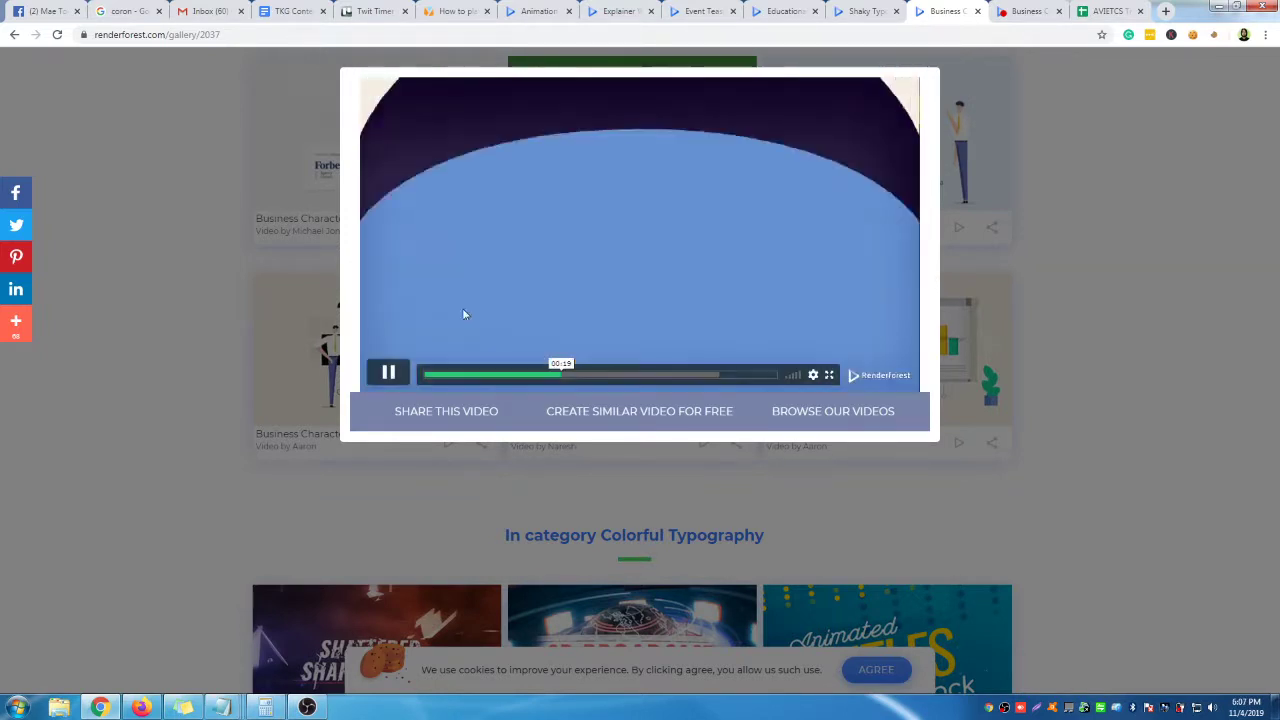
click(389, 374)
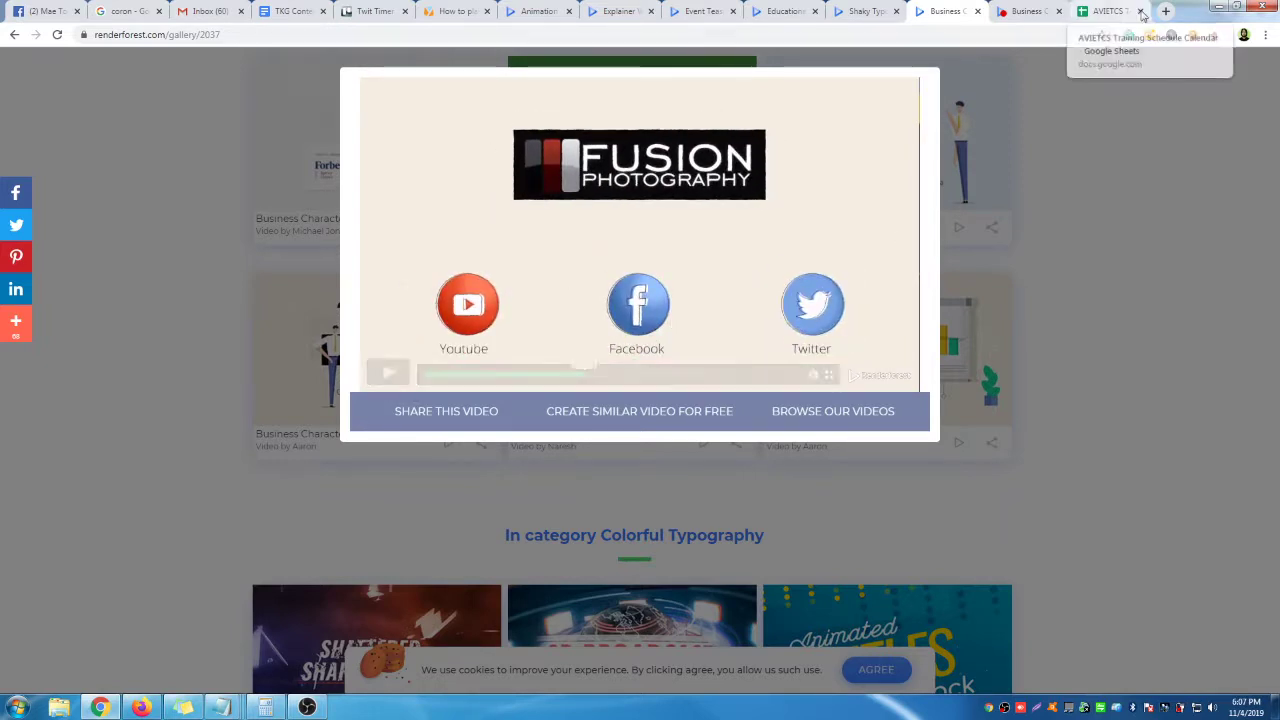
click(1025, 11)
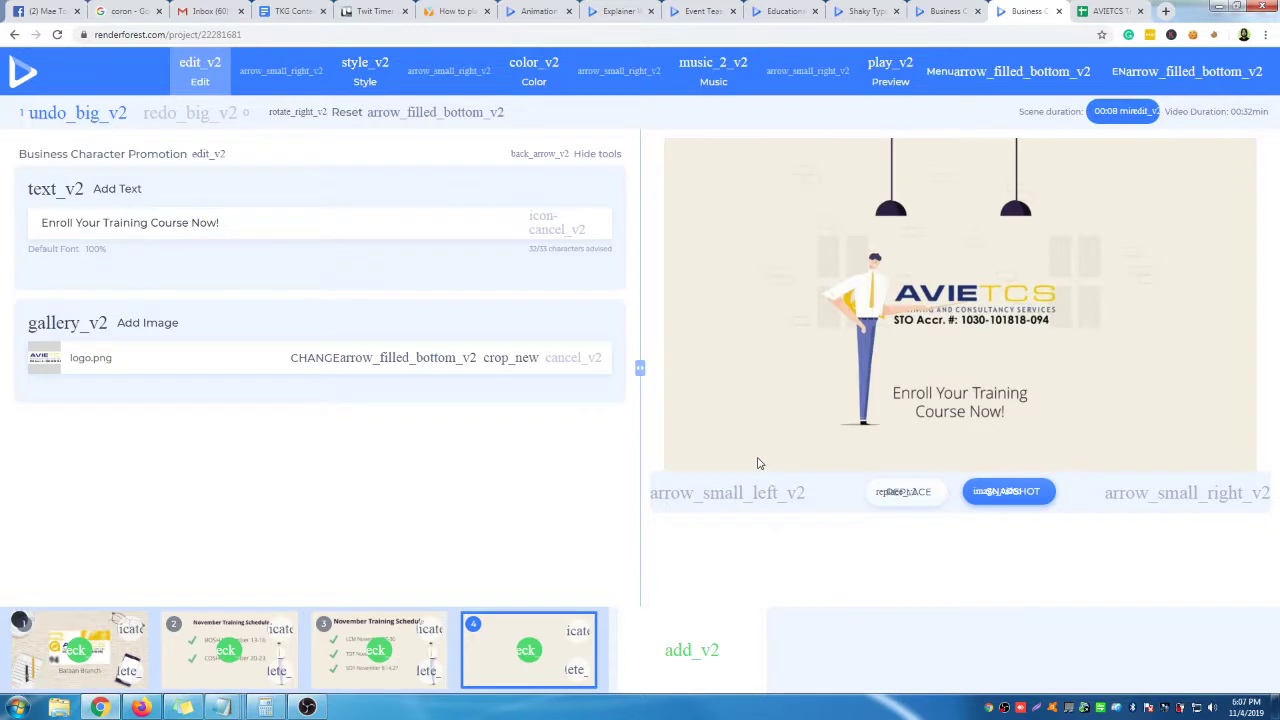
Insert the social icon scene "Facebook icon / 1 text holder" as the project's fifth scene.
click(698, 651)
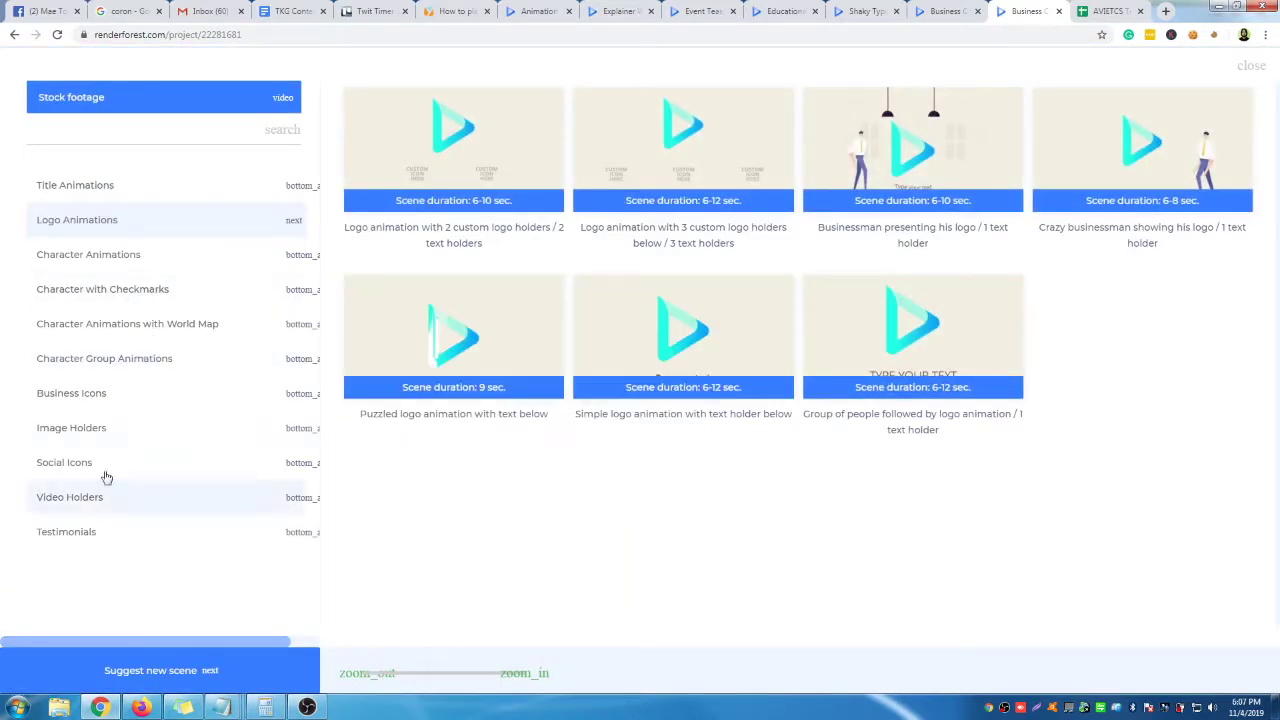
click(102, 468)
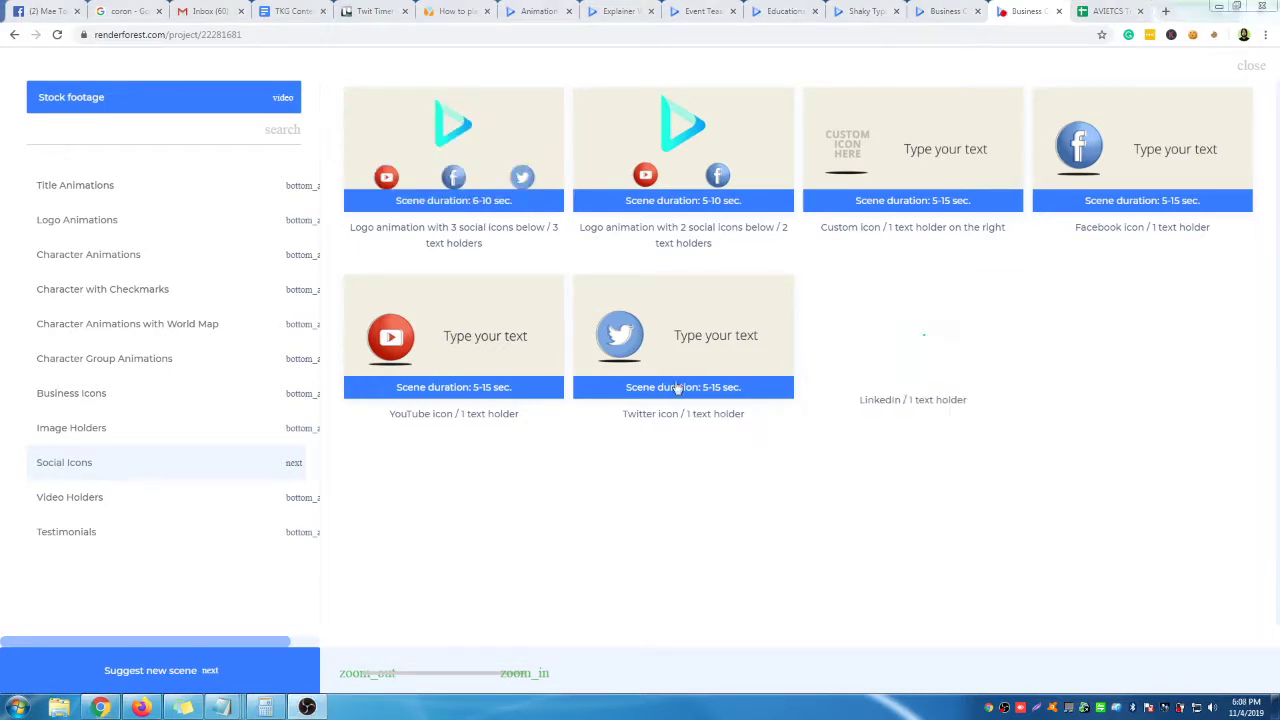
click(1143, 165)
click(1205, 671)
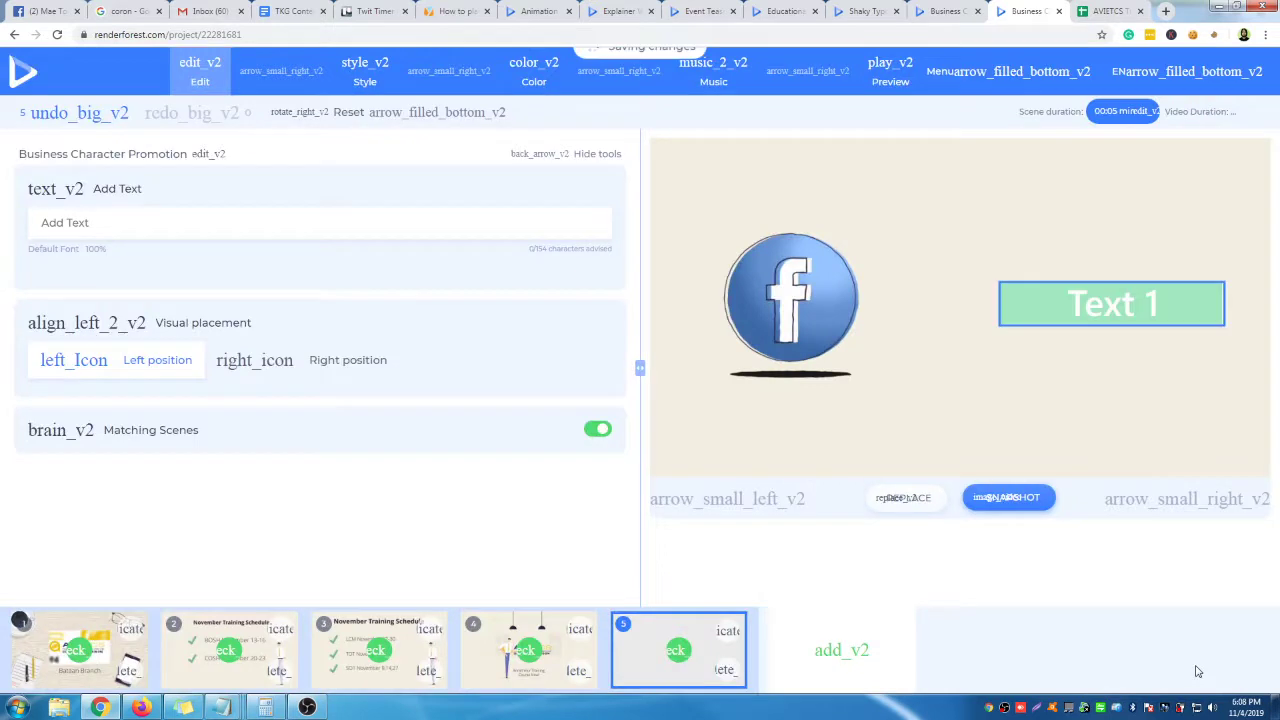
Enter "You can enroll or register tru our Facebook Page" as the fifth scene's text and save it.
click(1078, 305)
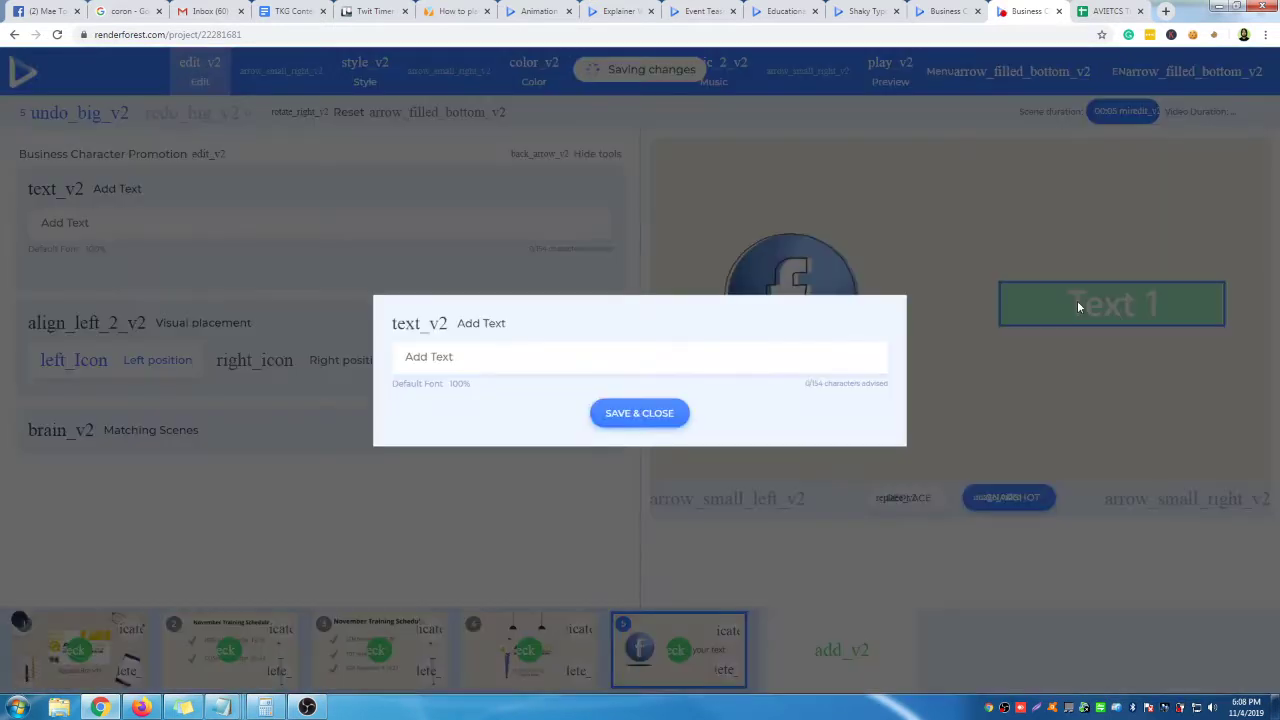
click(574, 350)
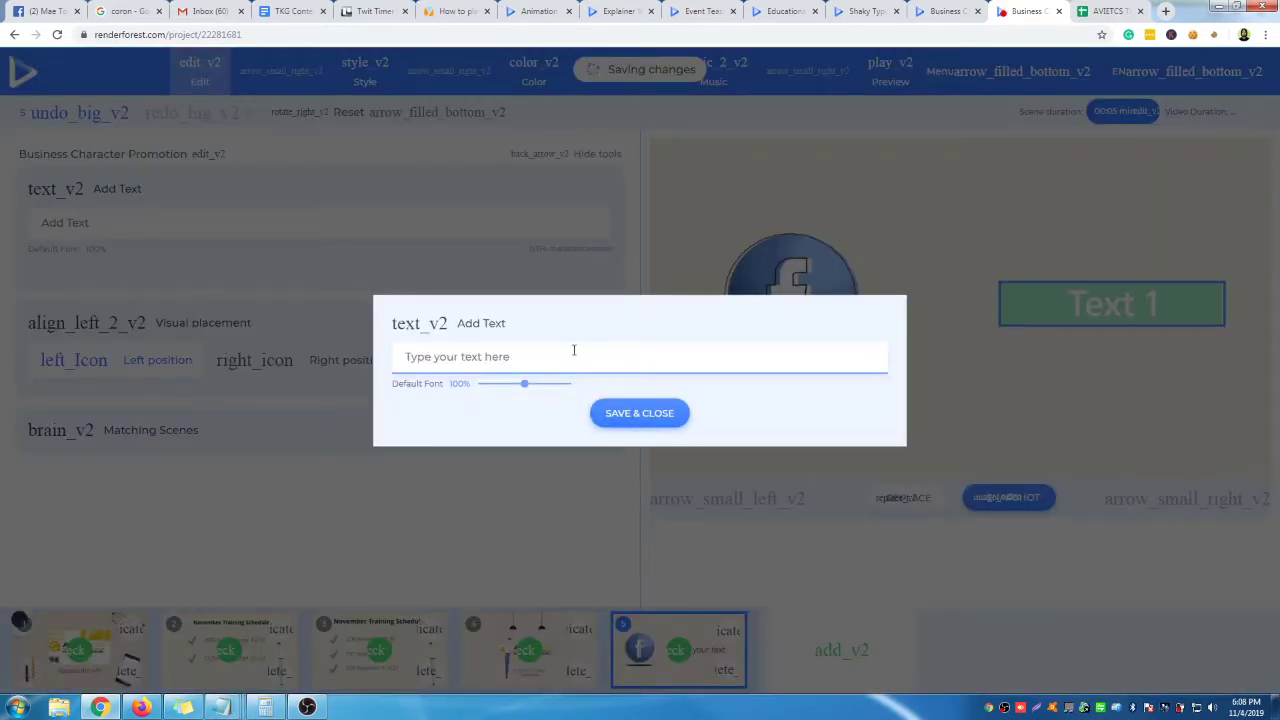
text(You can enroll or regist)
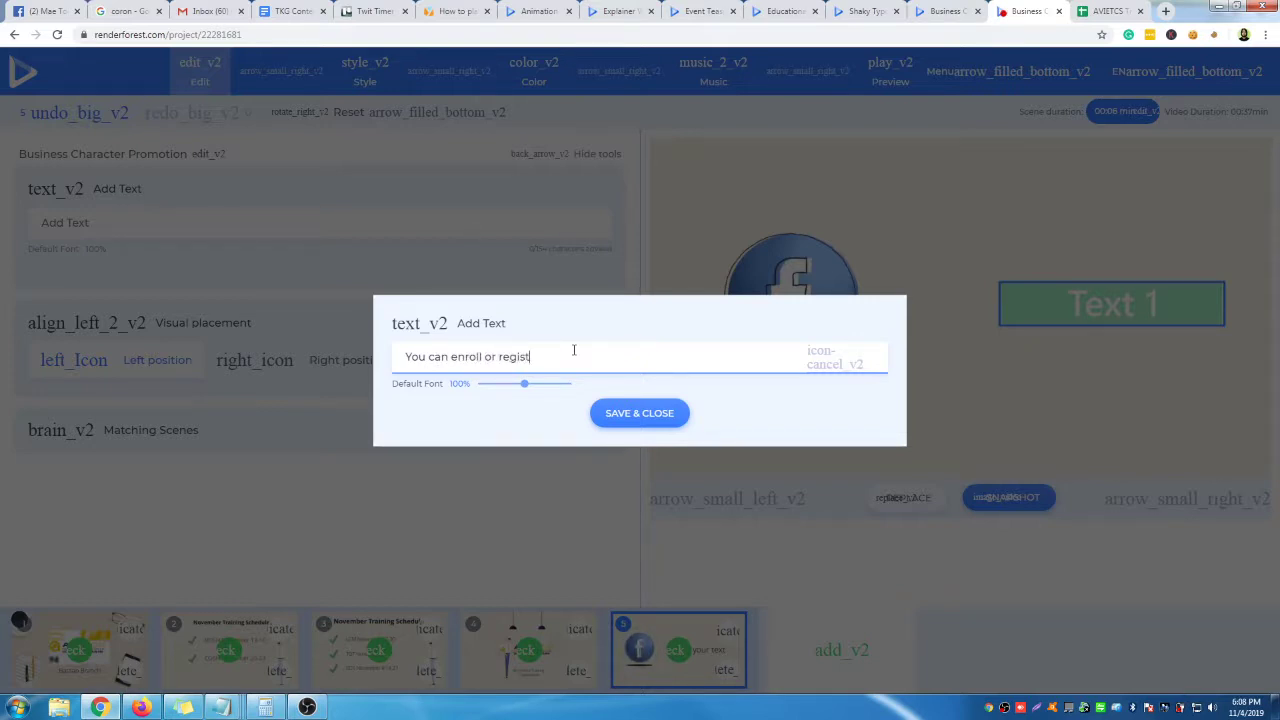
text(er tru our Facebook Page)
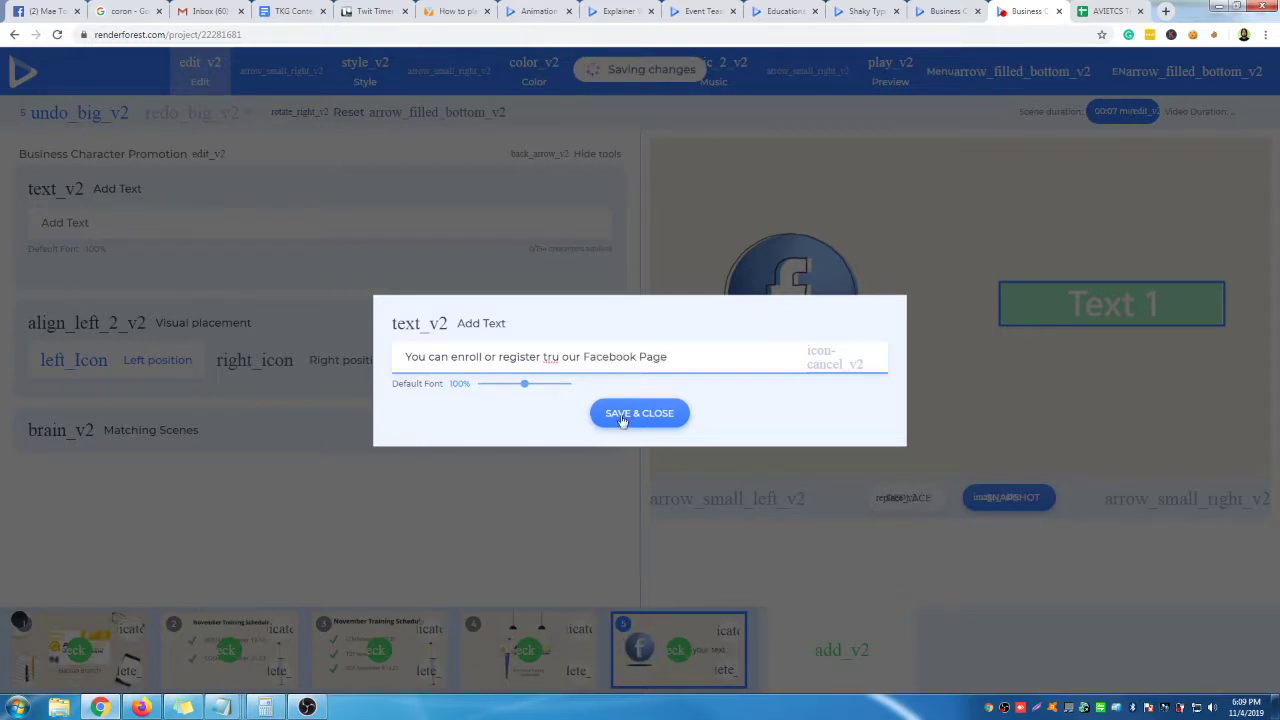
click(622, 416)
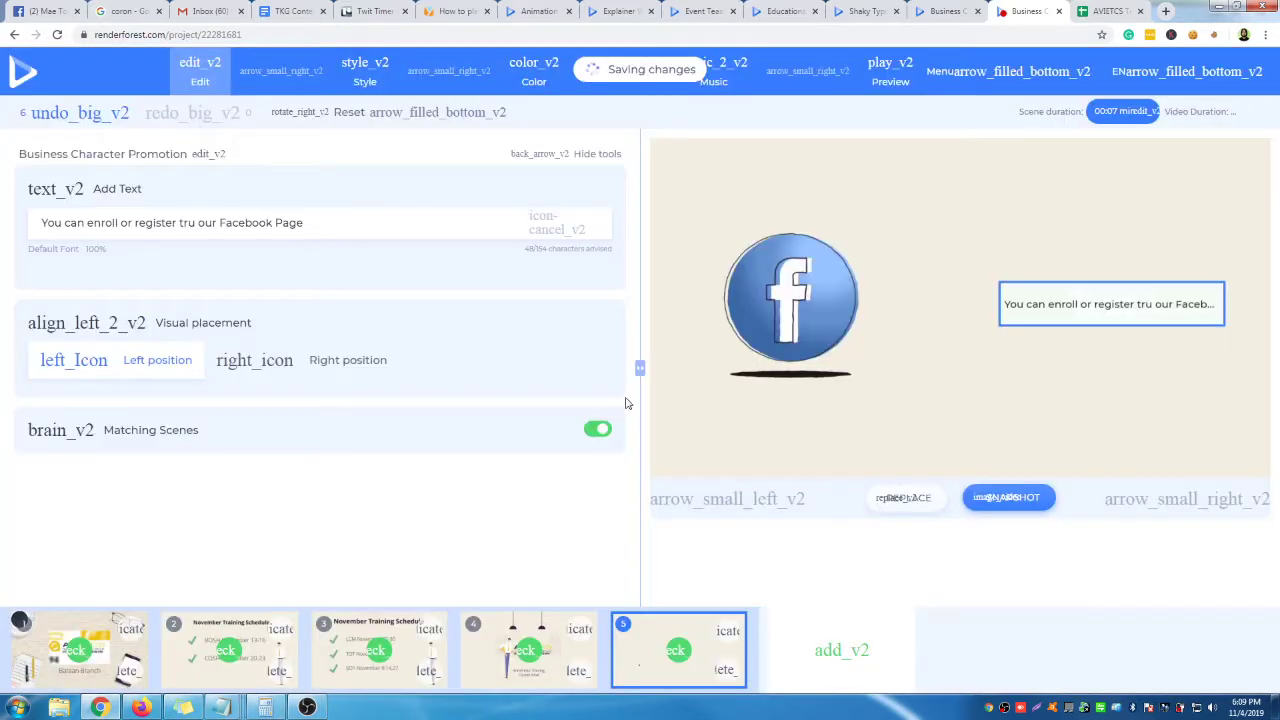
Play the sample video up to its "Let us help you!" presentation scene, pause it there, and return to the project.
click(945, 11)
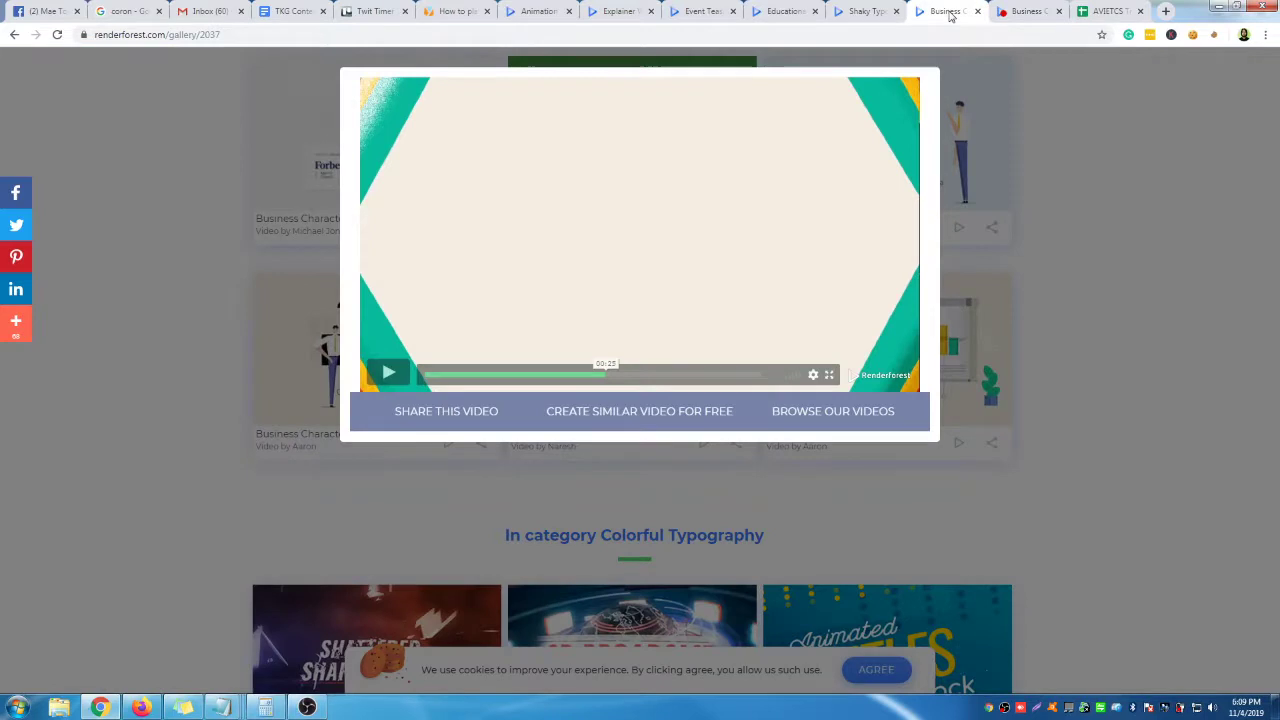
click(389, 373)
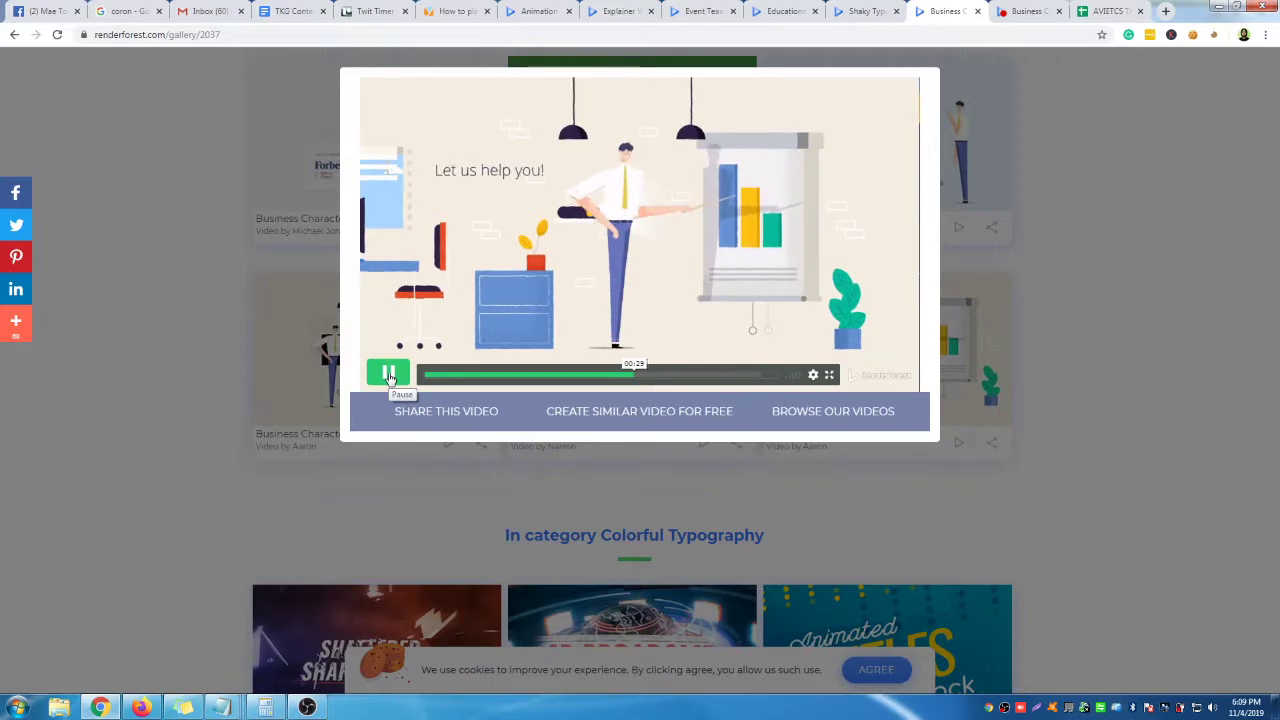
click(389, 374)
click(1015, 14)
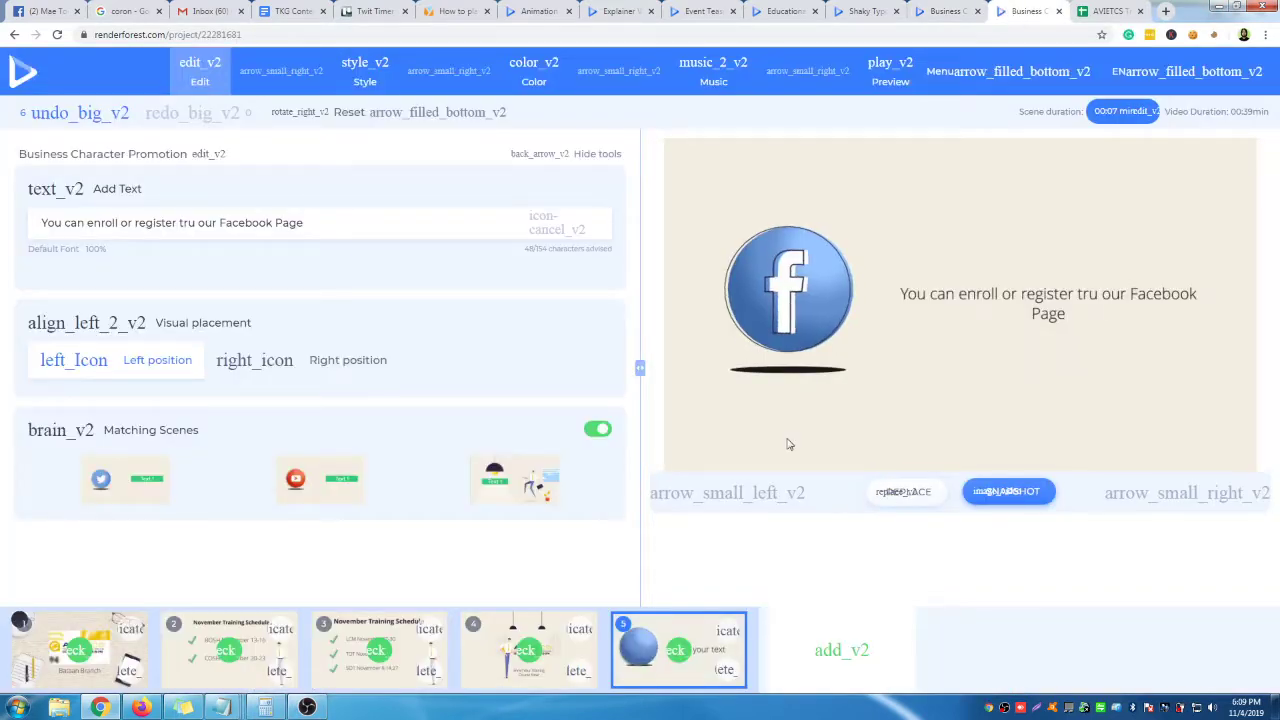
Browse the scene library's character, business icon, image holder, social icon and video holder categories for a scene matching the sample's presentation.
click(822, 651)
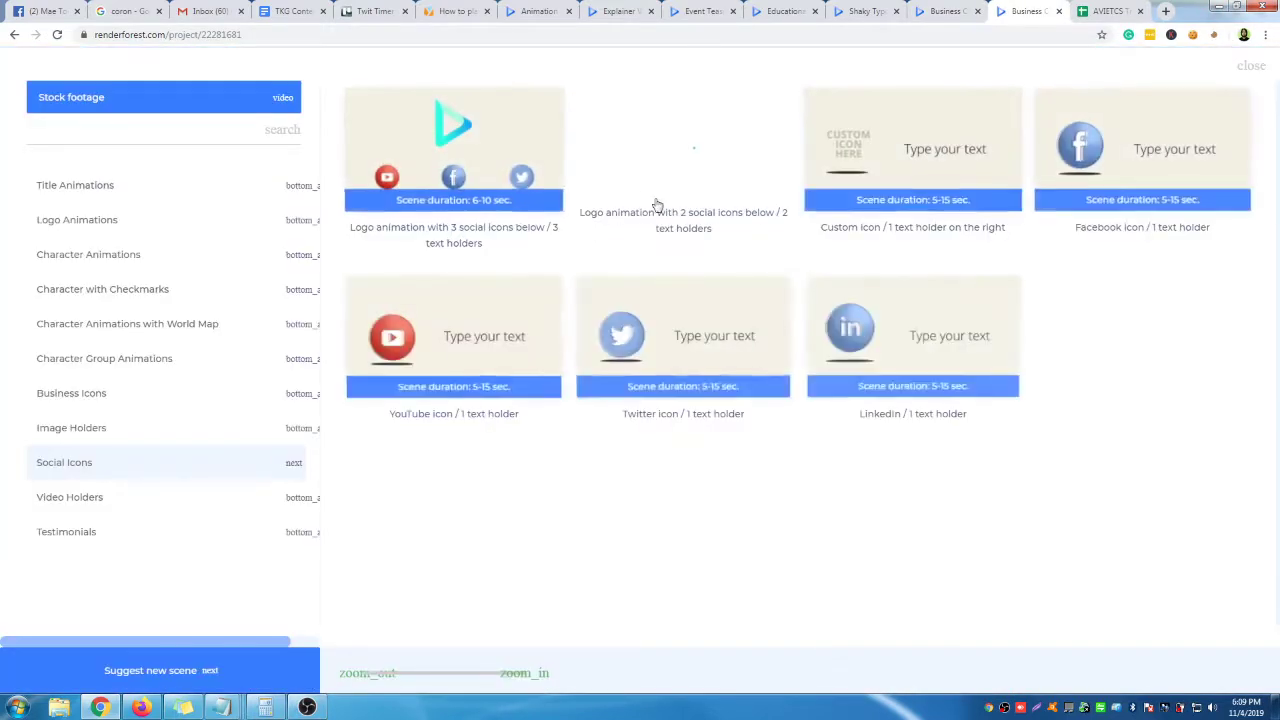
click(150, 326)
click(148, 291)
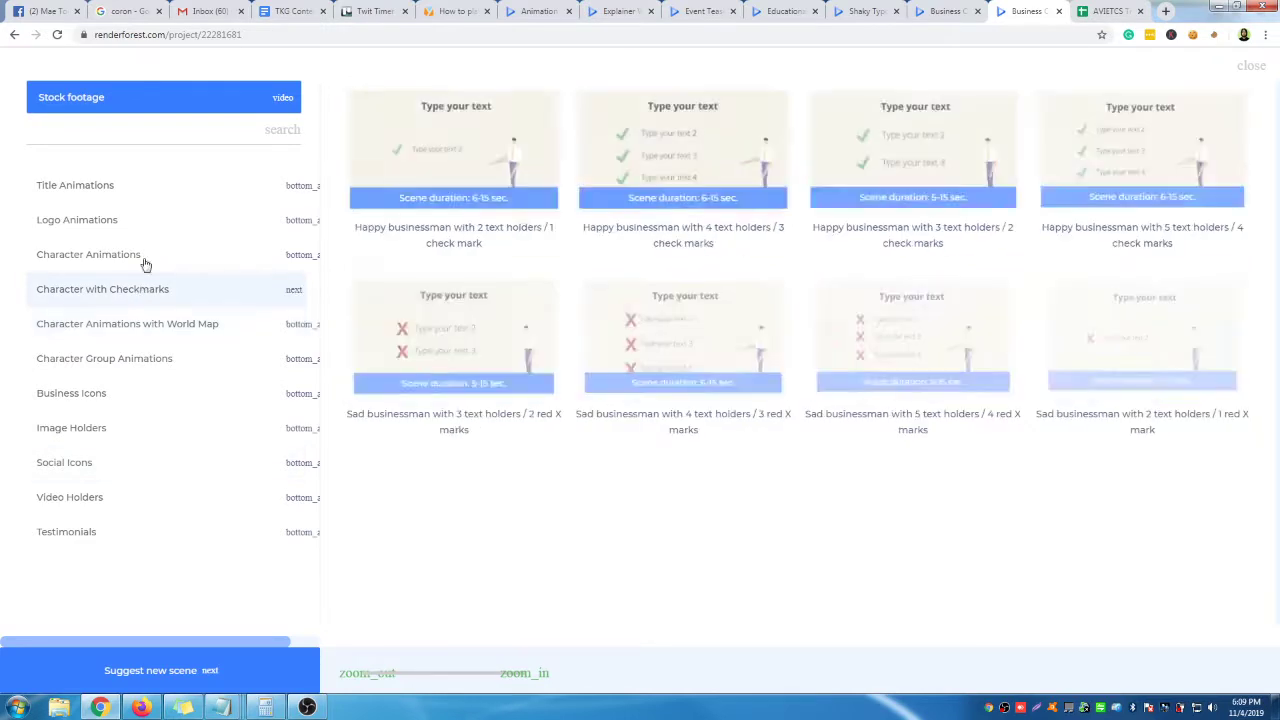
click(148, 232)
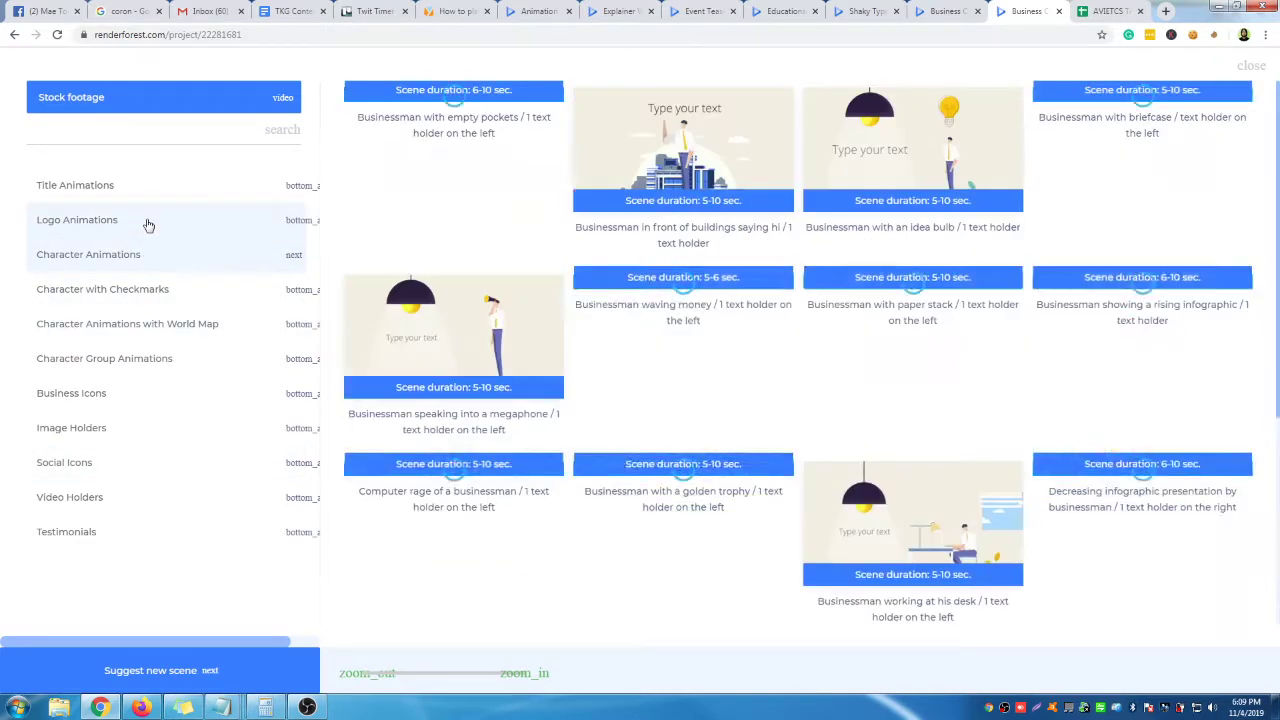
mouse_move(1096, 354)
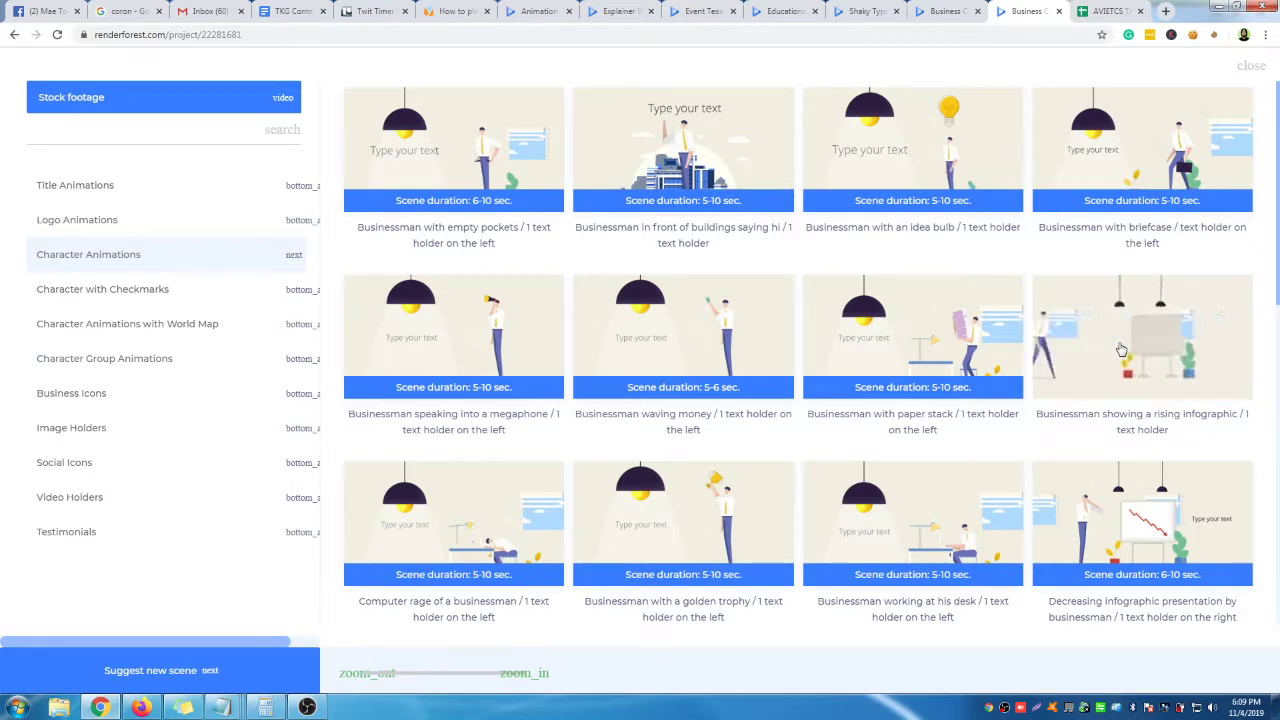
mouse_move(1150, 538)
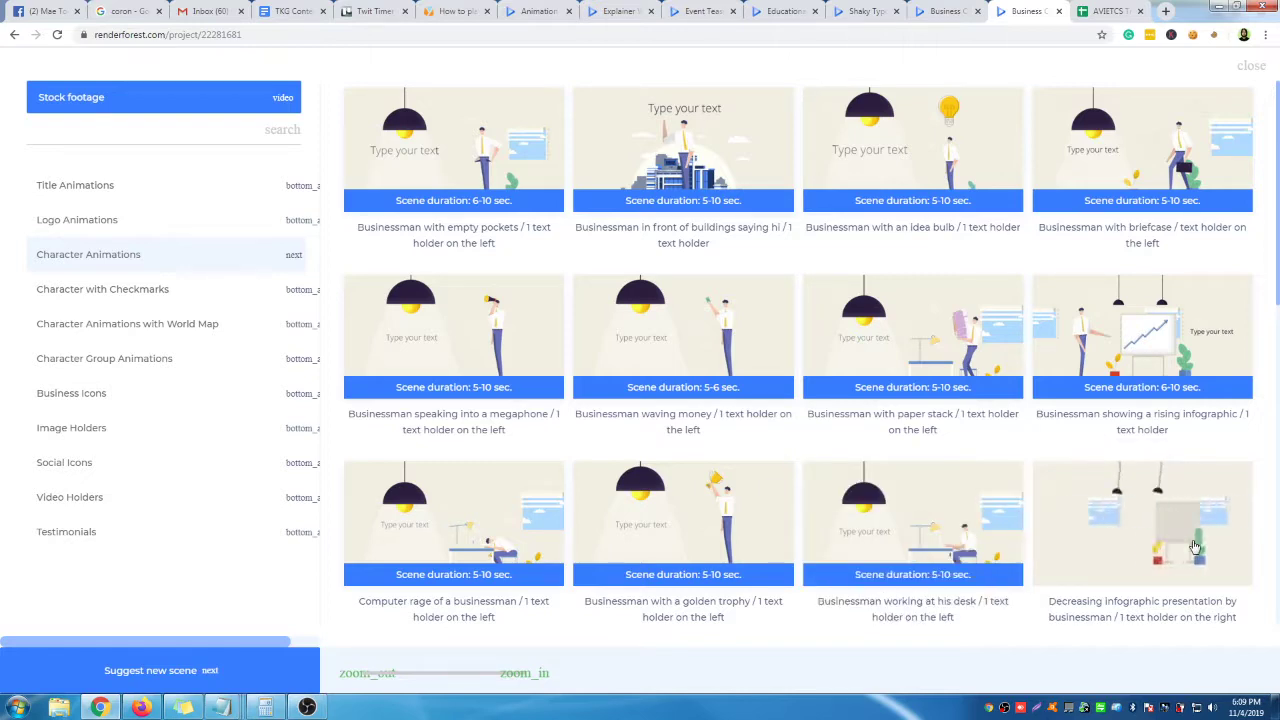
click(160, 292)
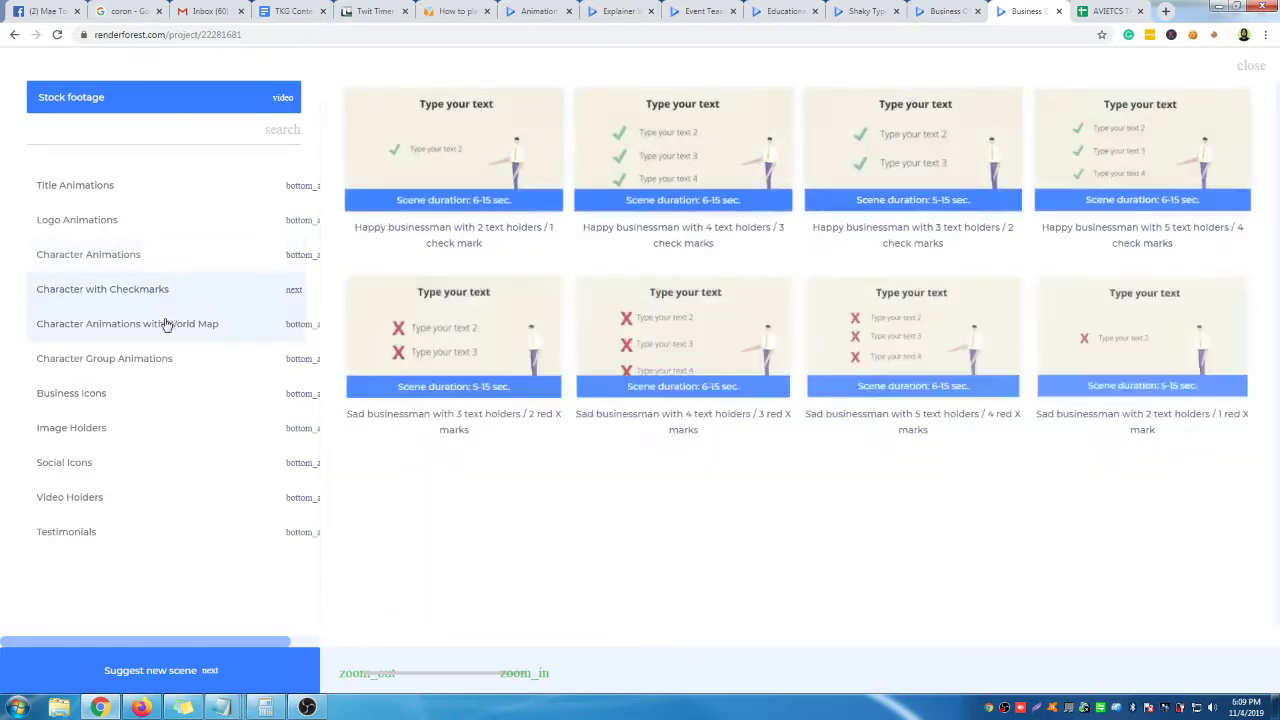
click(167, 325)
click(178, 362)
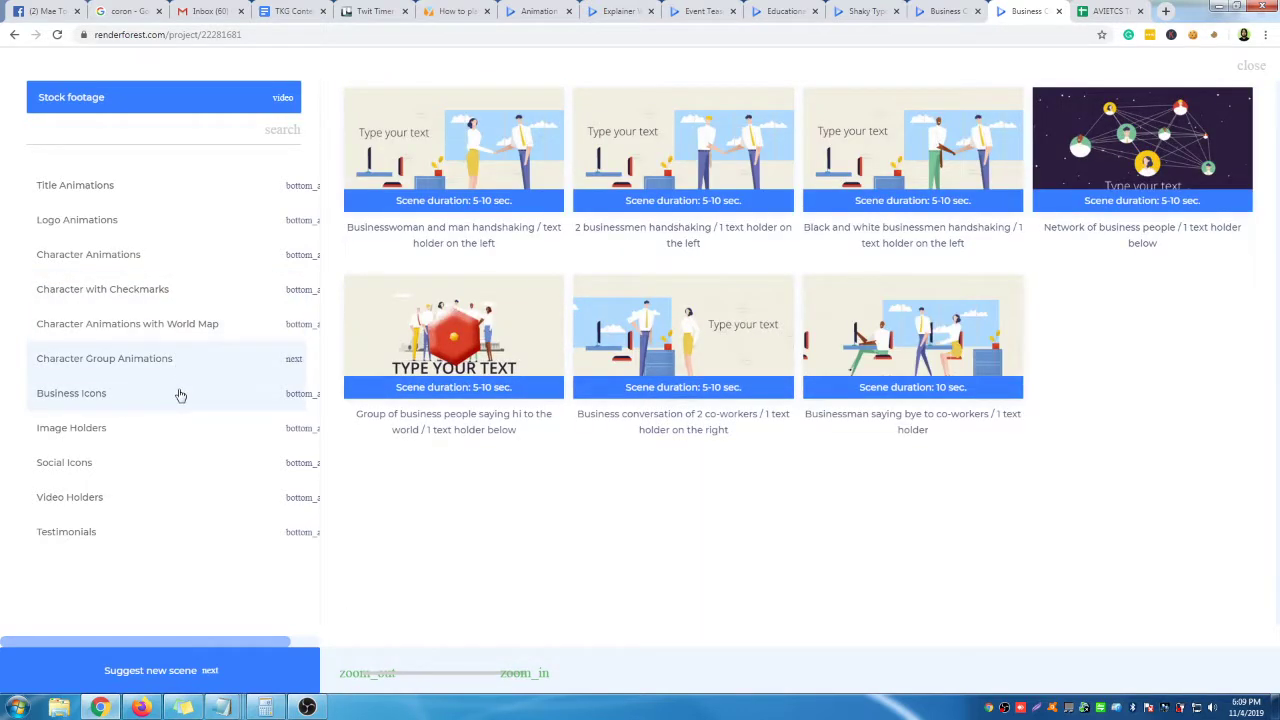
click(180, 395)
click(137, 429)
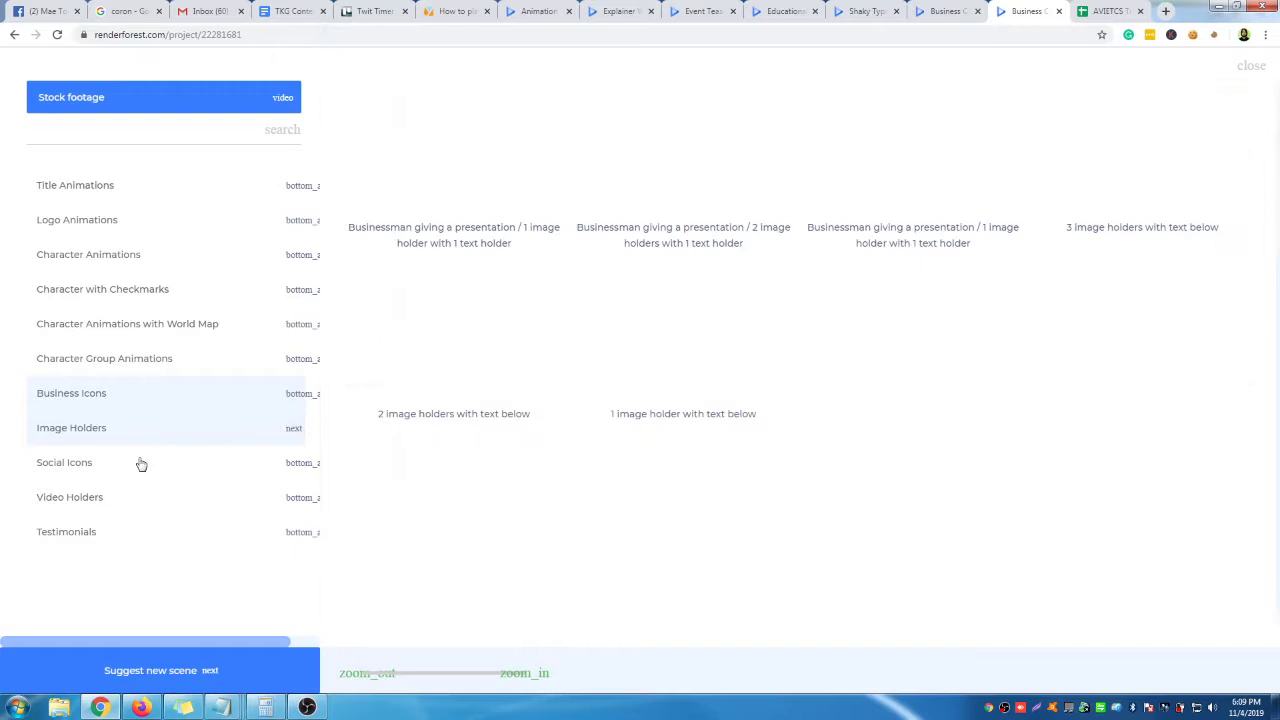
click(141, 466)
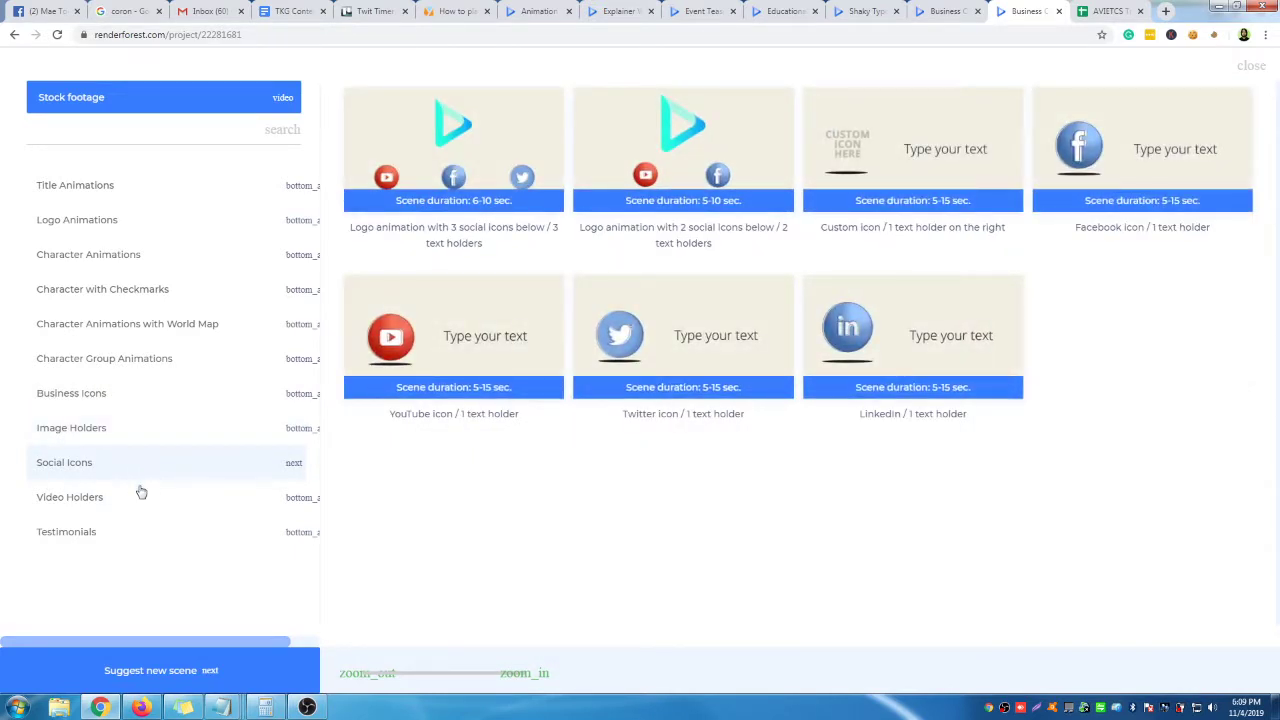
click(141, 495)
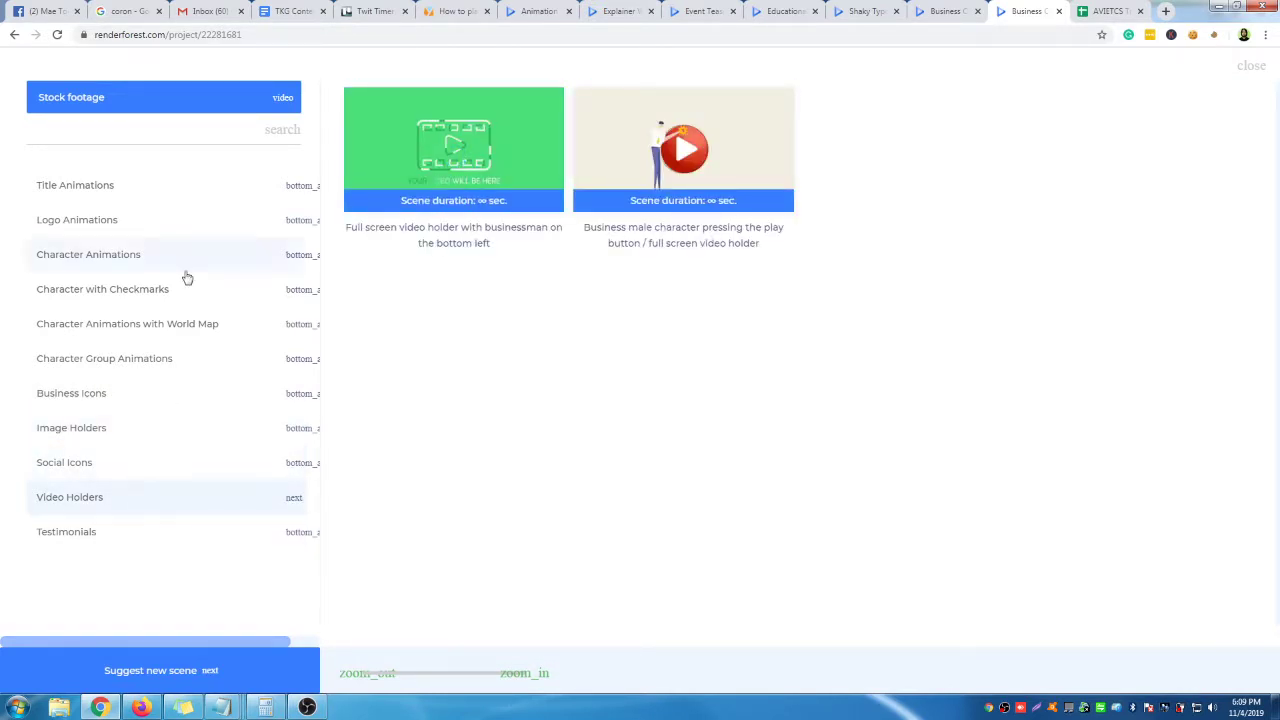
Insert the character animation "Businessman on a conference presentation / 1 text holder" as the project's sixth scene.
click(137, 260)
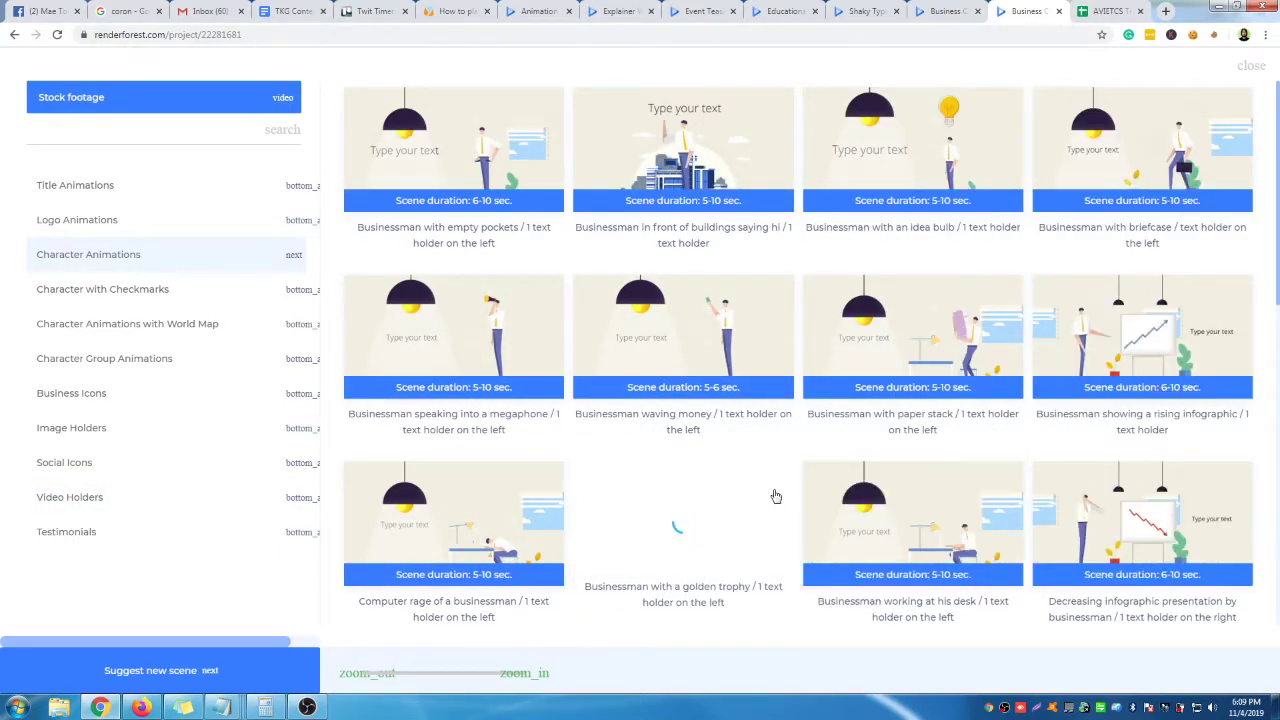
scroll(776, 496, down, 3)
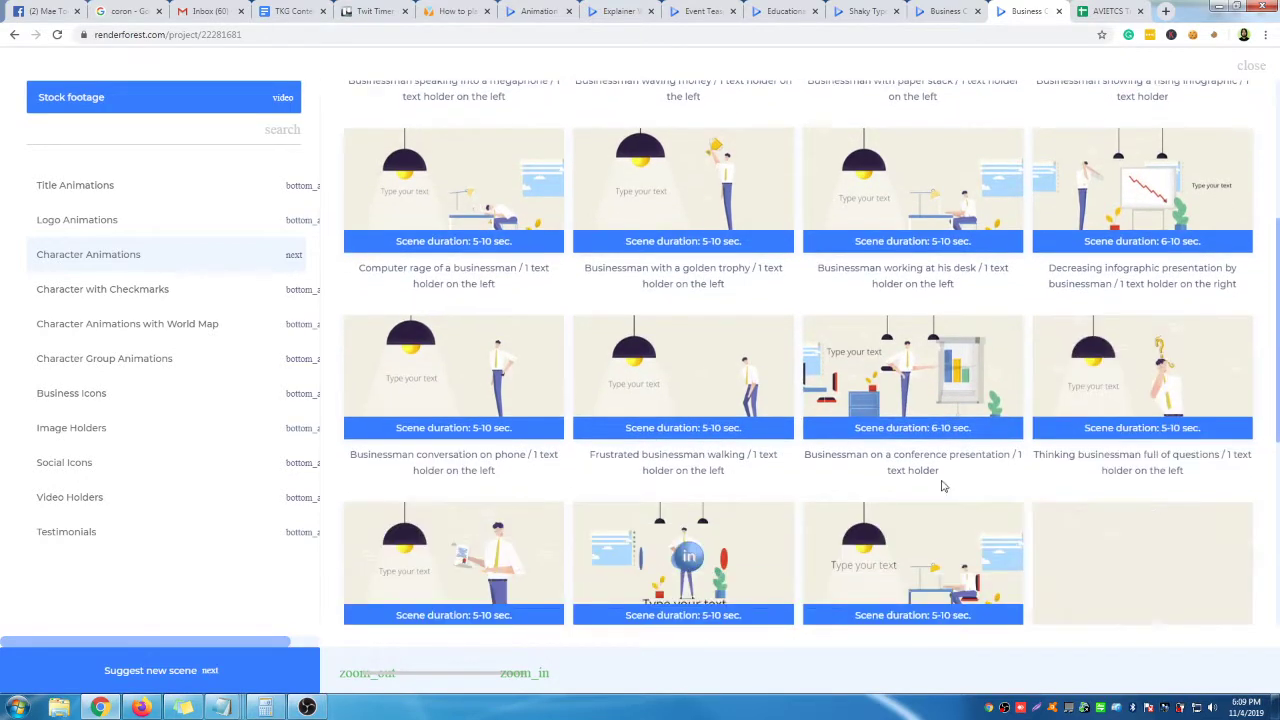
click(920, 380)
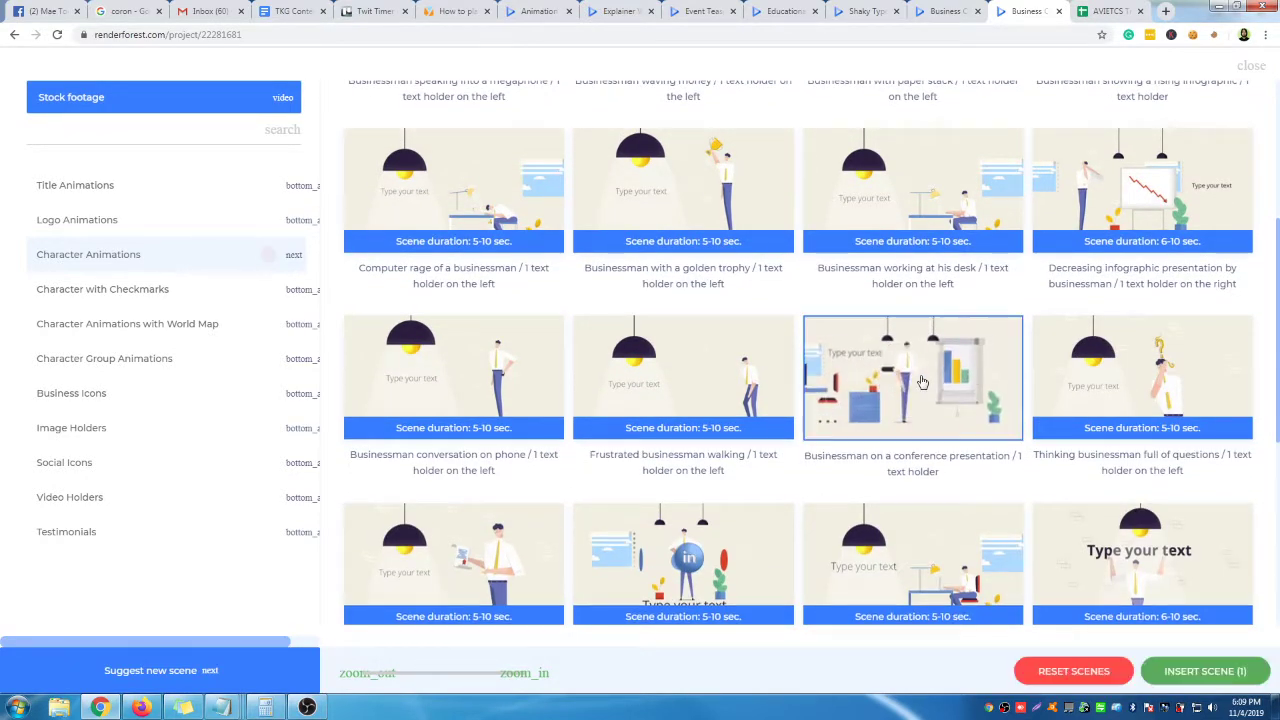
click(1189, 672)
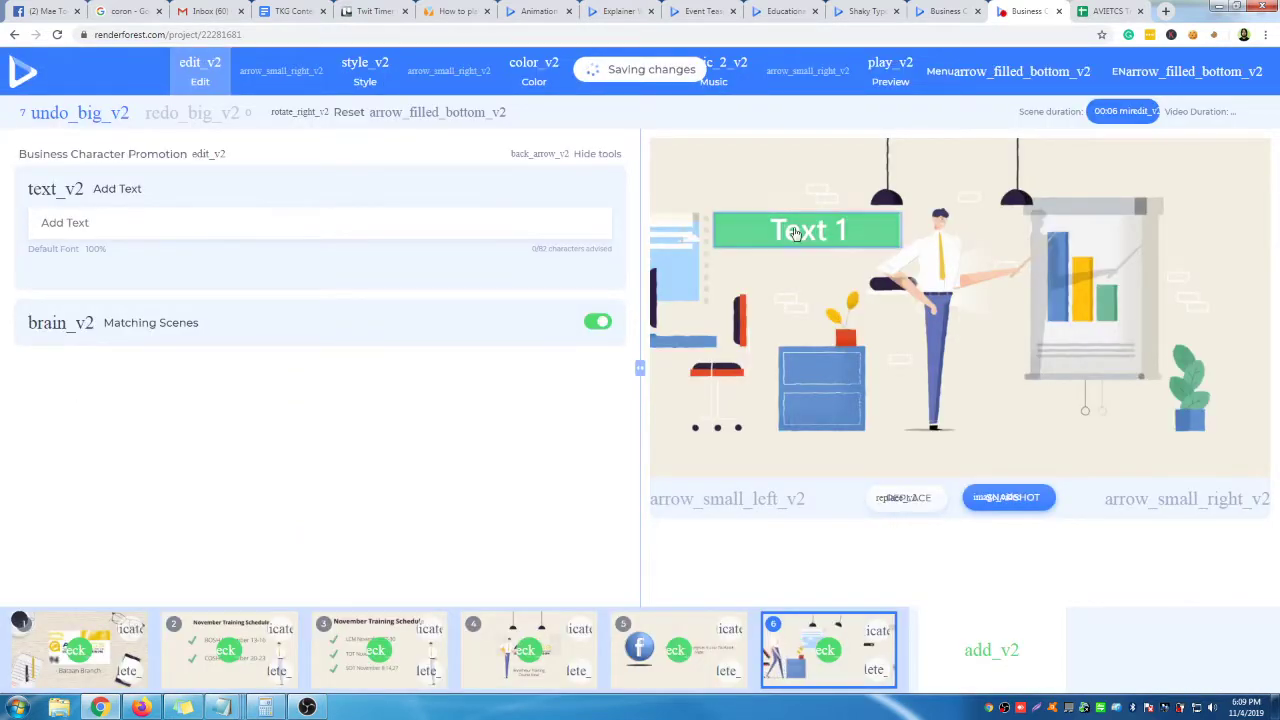
Enter "Let us HELP you to be a Safety Officer" as the sixth scene's text.
click(175, 219)
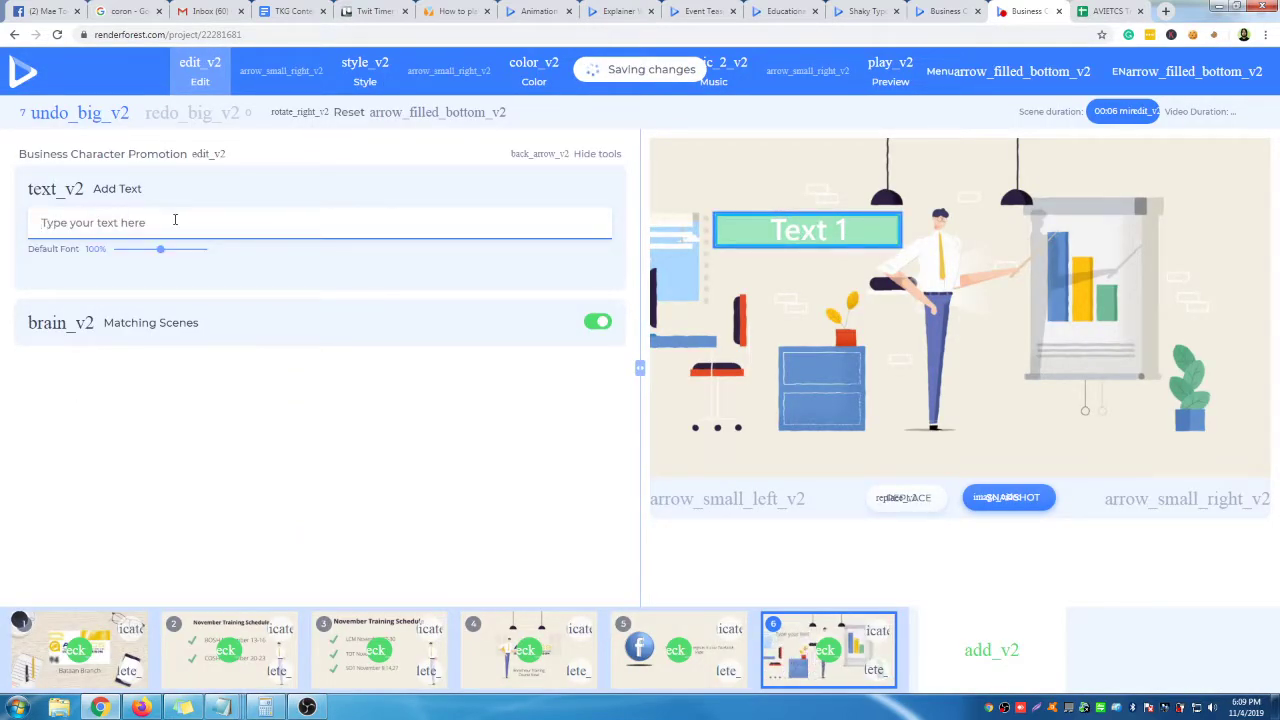
text(I)
text(et us Help you)
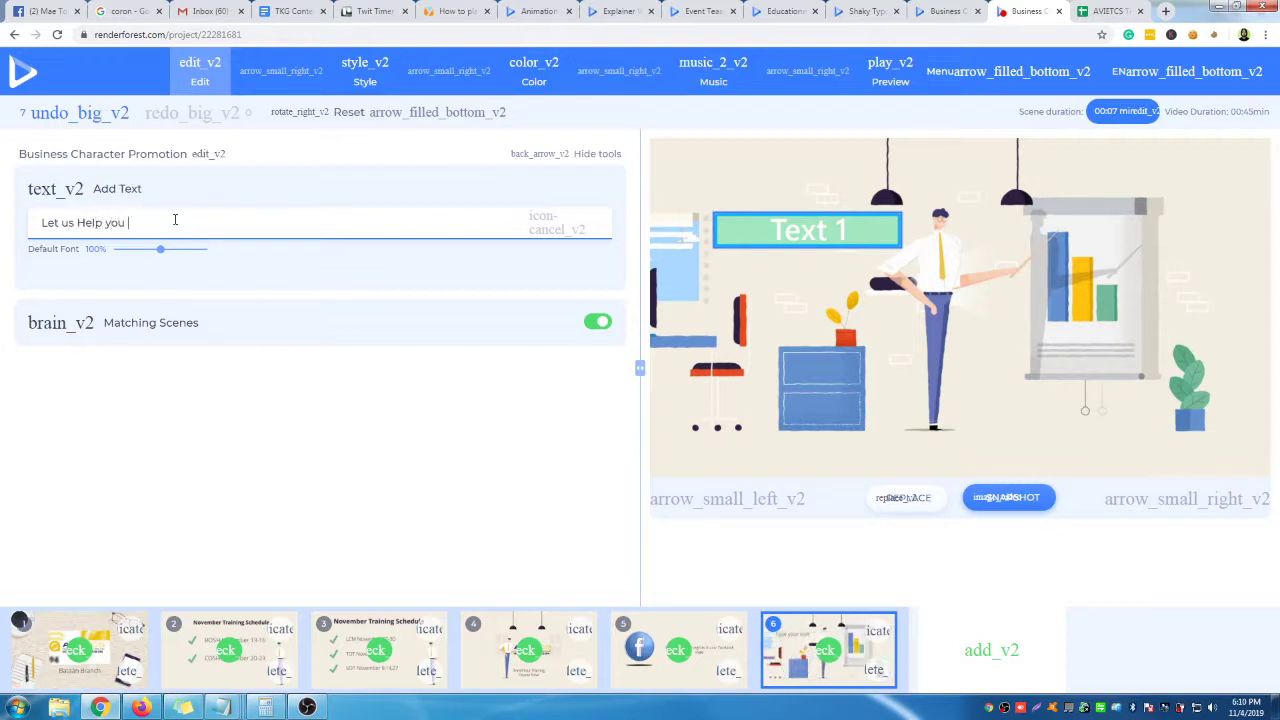
text(Let us )
text( Officer)
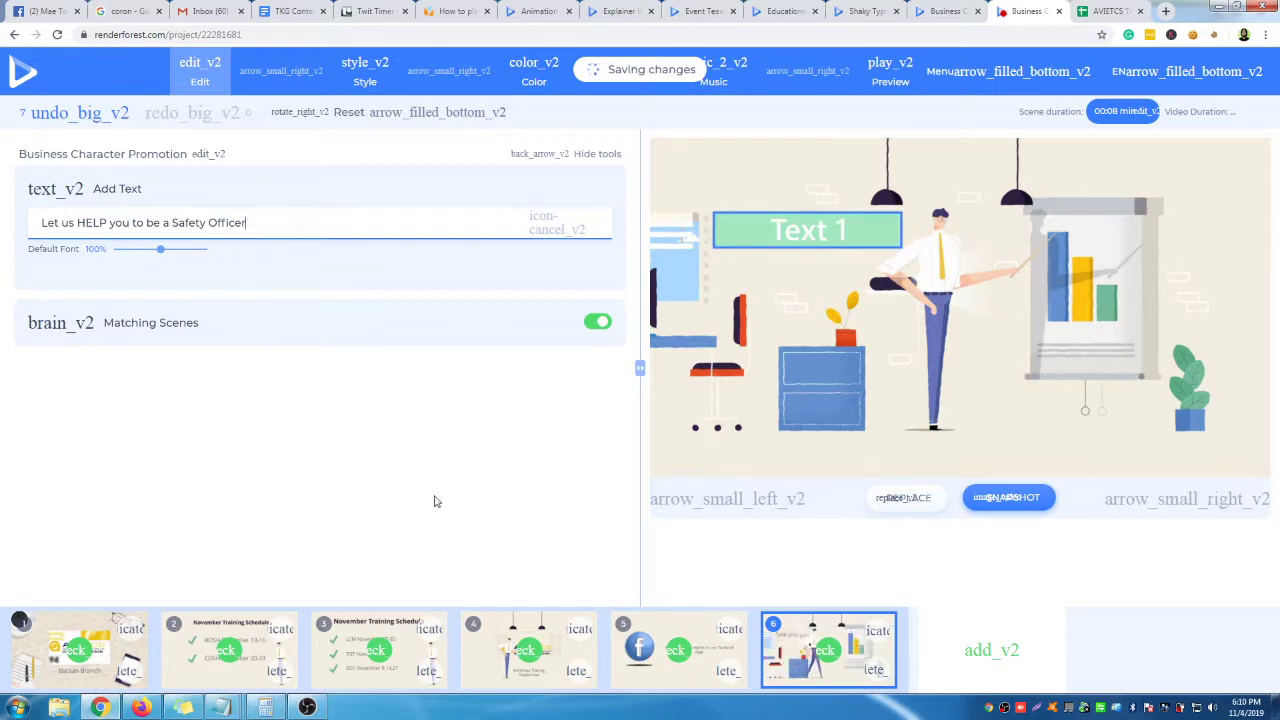
click(434, 501)
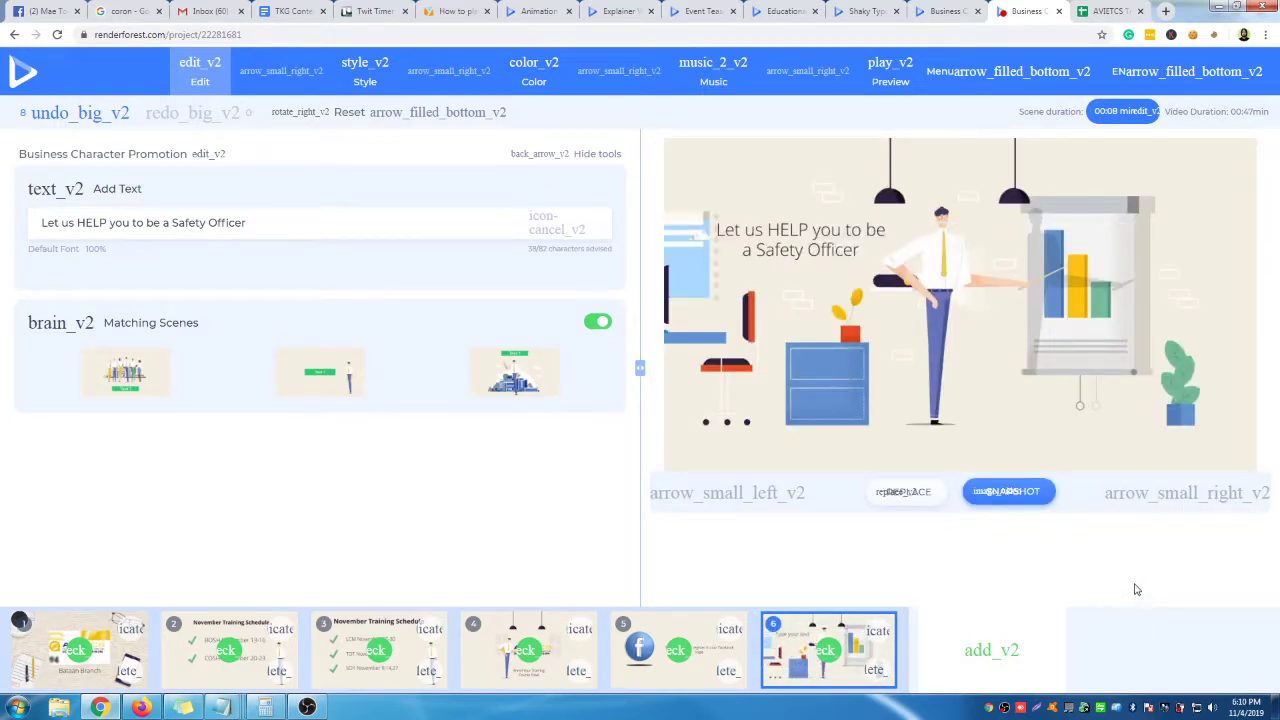
Check the sample video's handshake scene, then insert the group animation "Businesswoman and man handshaking / text holder on the left" as the seventh scene.
click(945, 11)
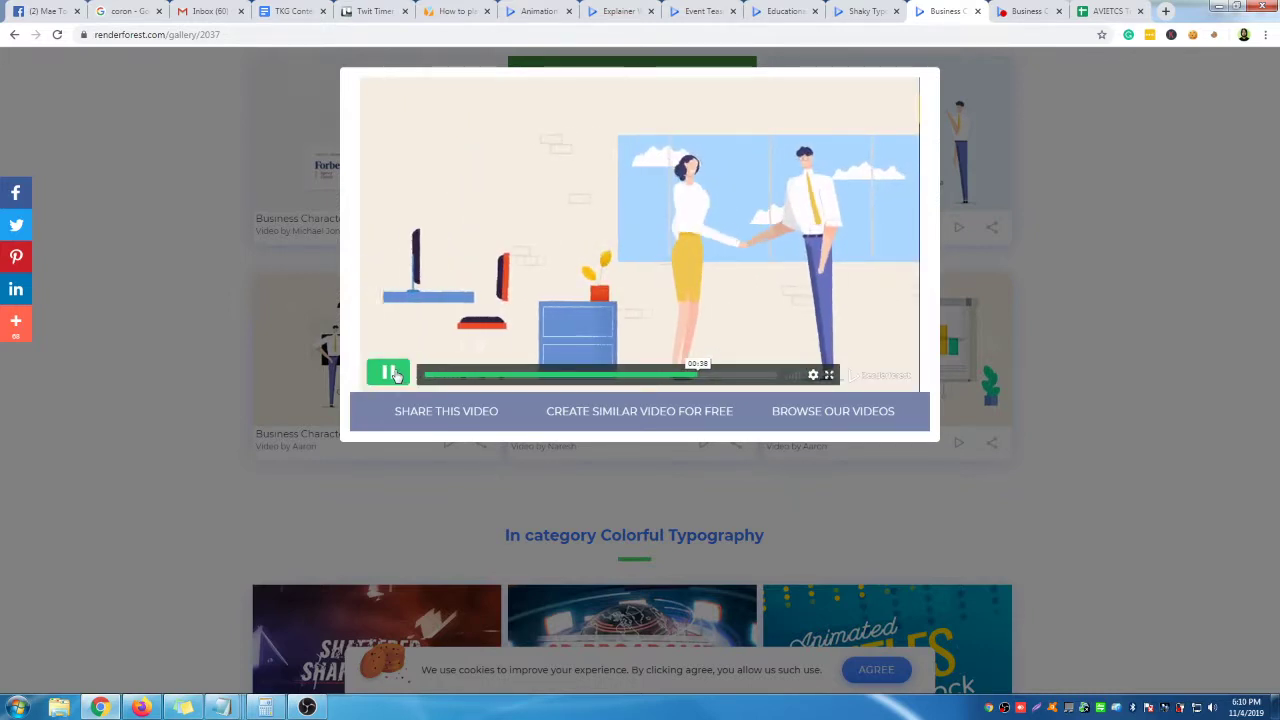
click(1015, 16)
click(988, 651)
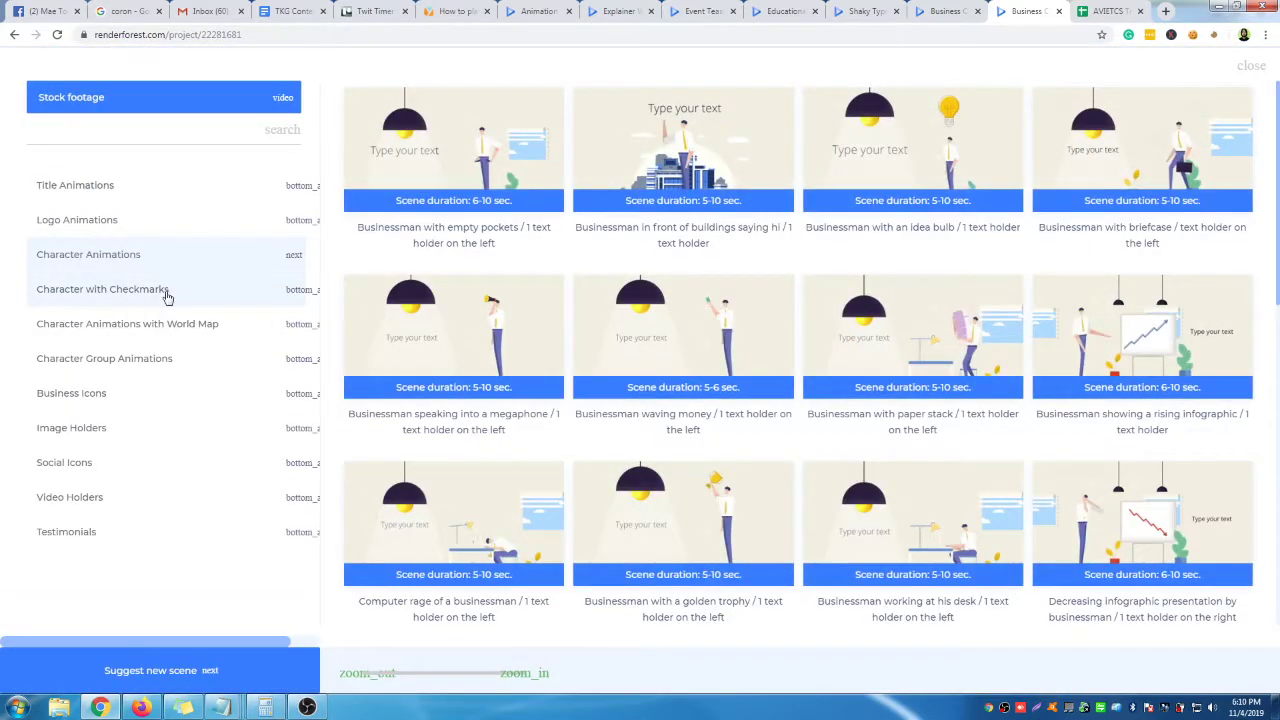
scroll(946, 299, down, 2)
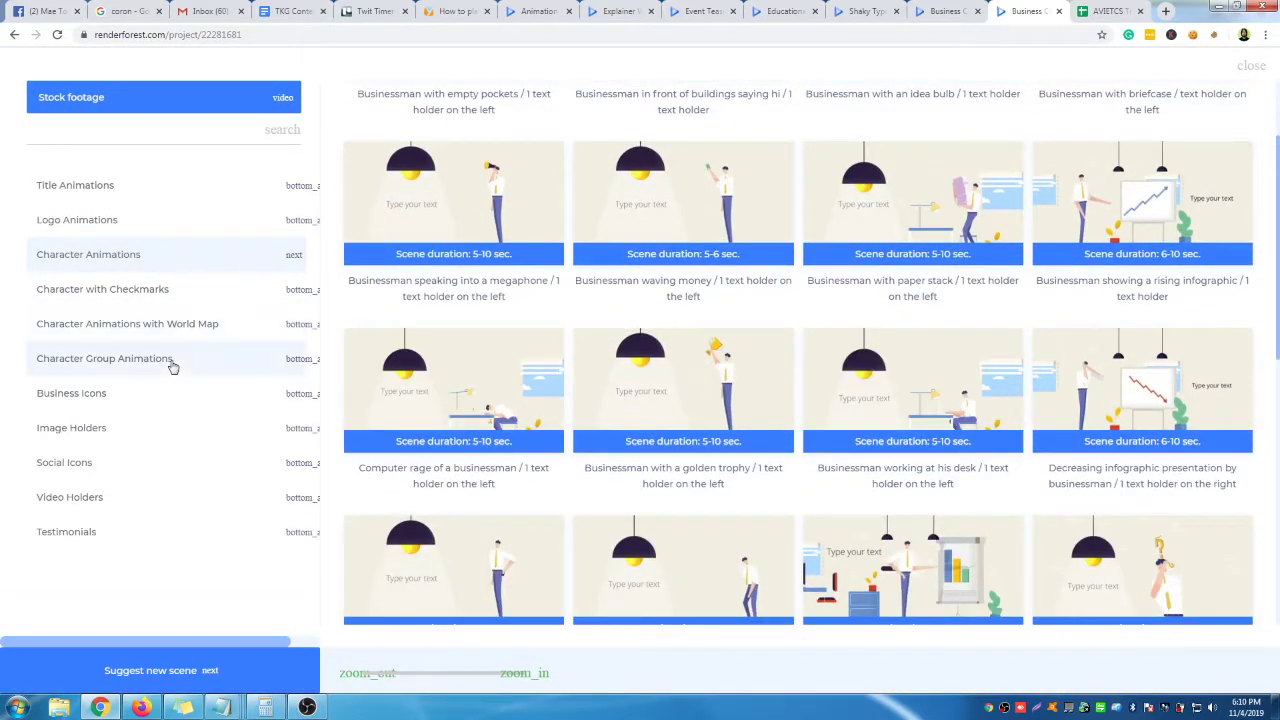
click(171, 366)
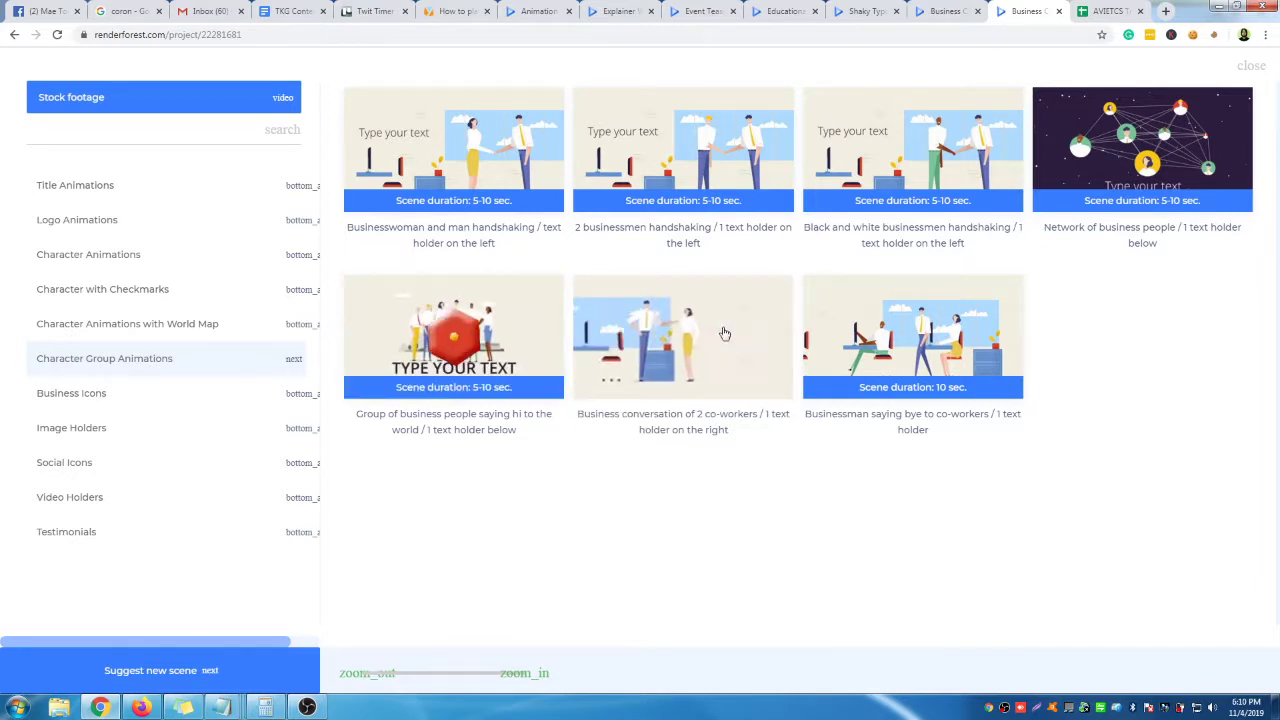
click(507, 169)
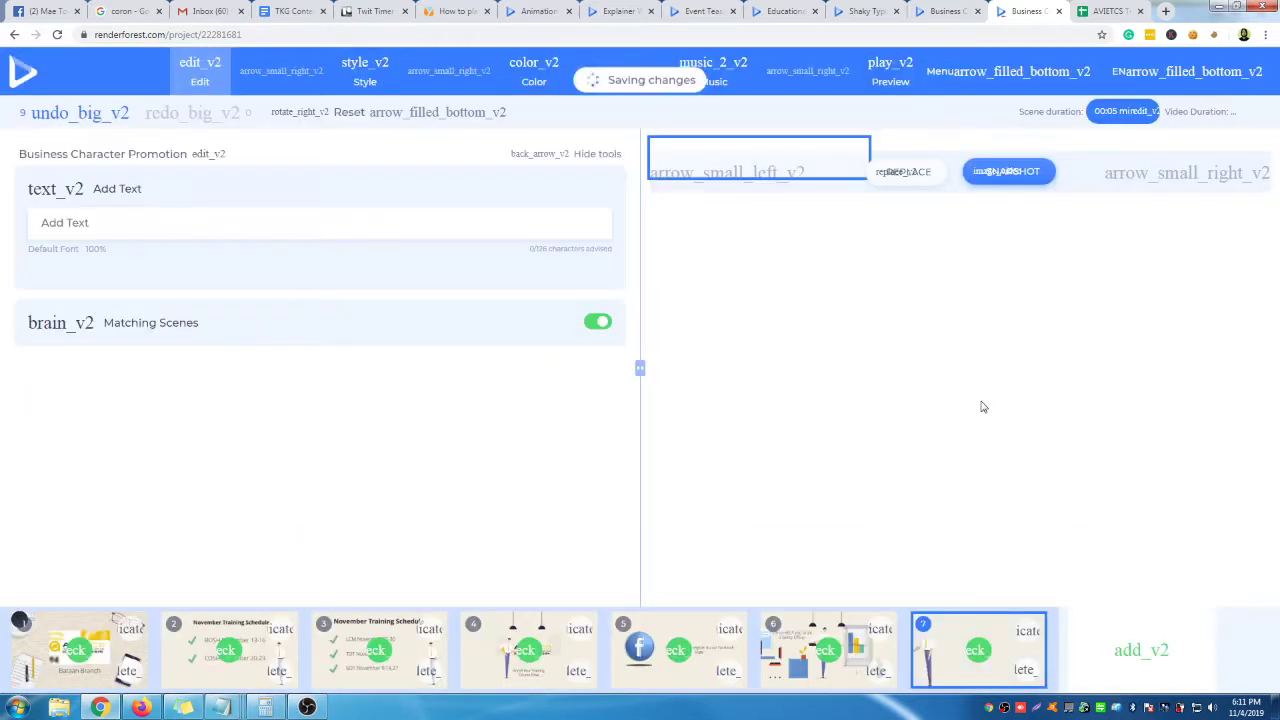
Enter "To reach your goal and give your workplace a Safety Environment" as the seventh scene's text, correcting the spelling of the last word.
click(241, 221)
text(To reach)
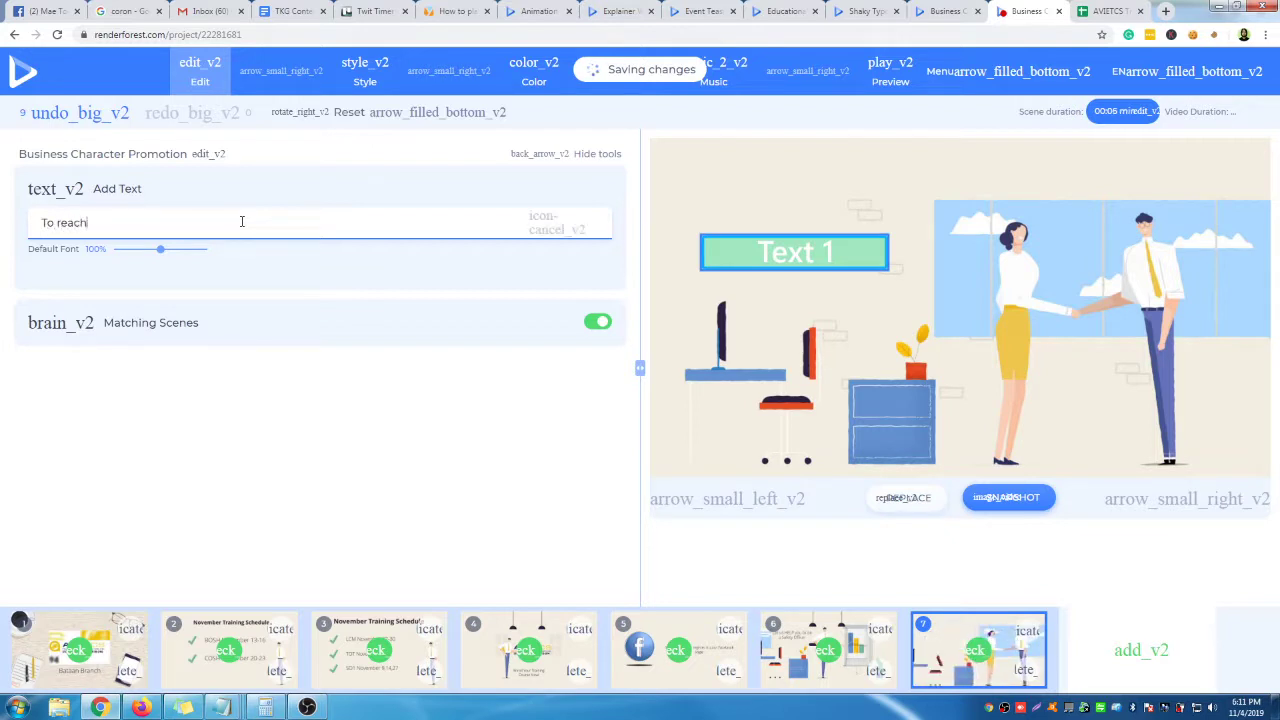
text( your goal and)
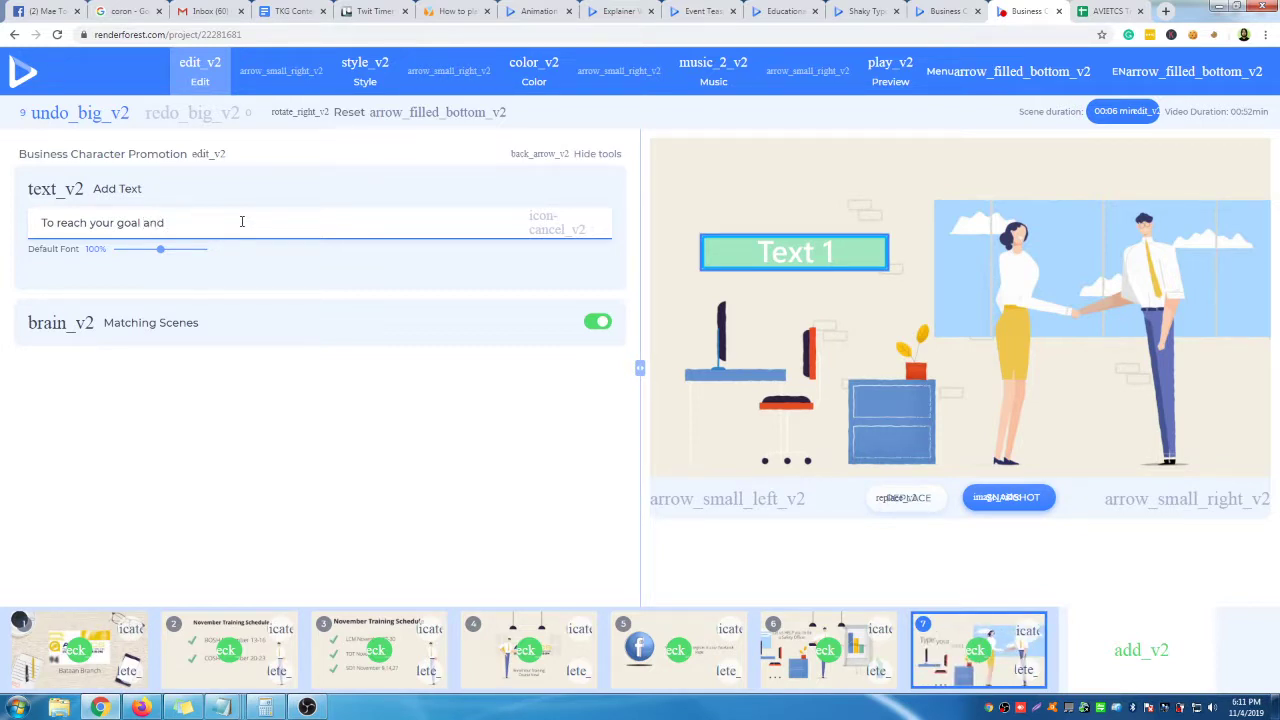
text(give your workplace a)
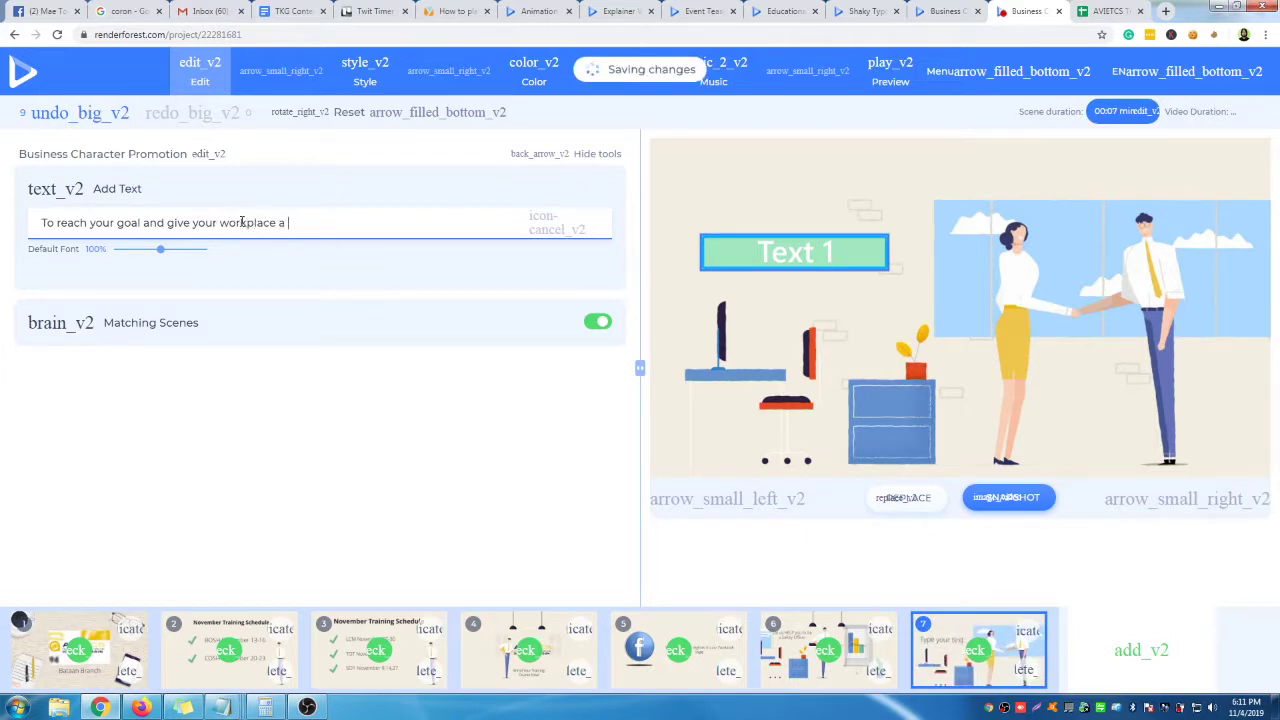
text(y Environtment)
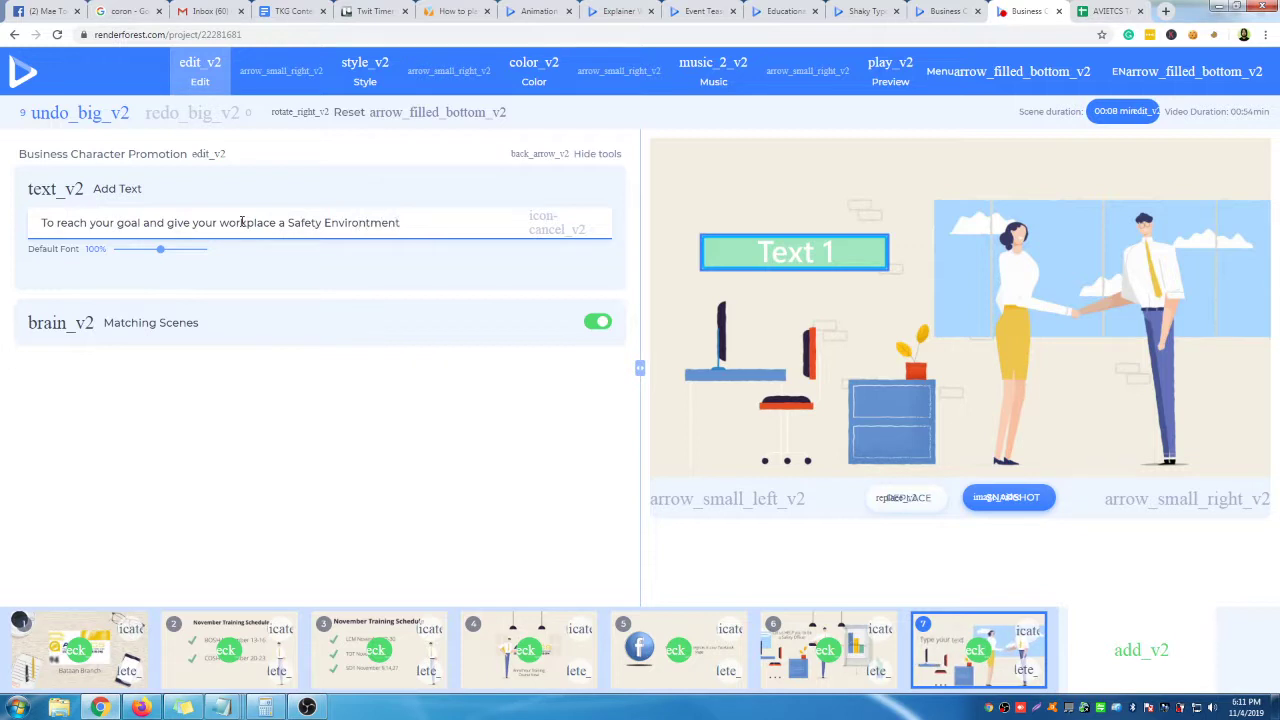
right_click(377, 227)
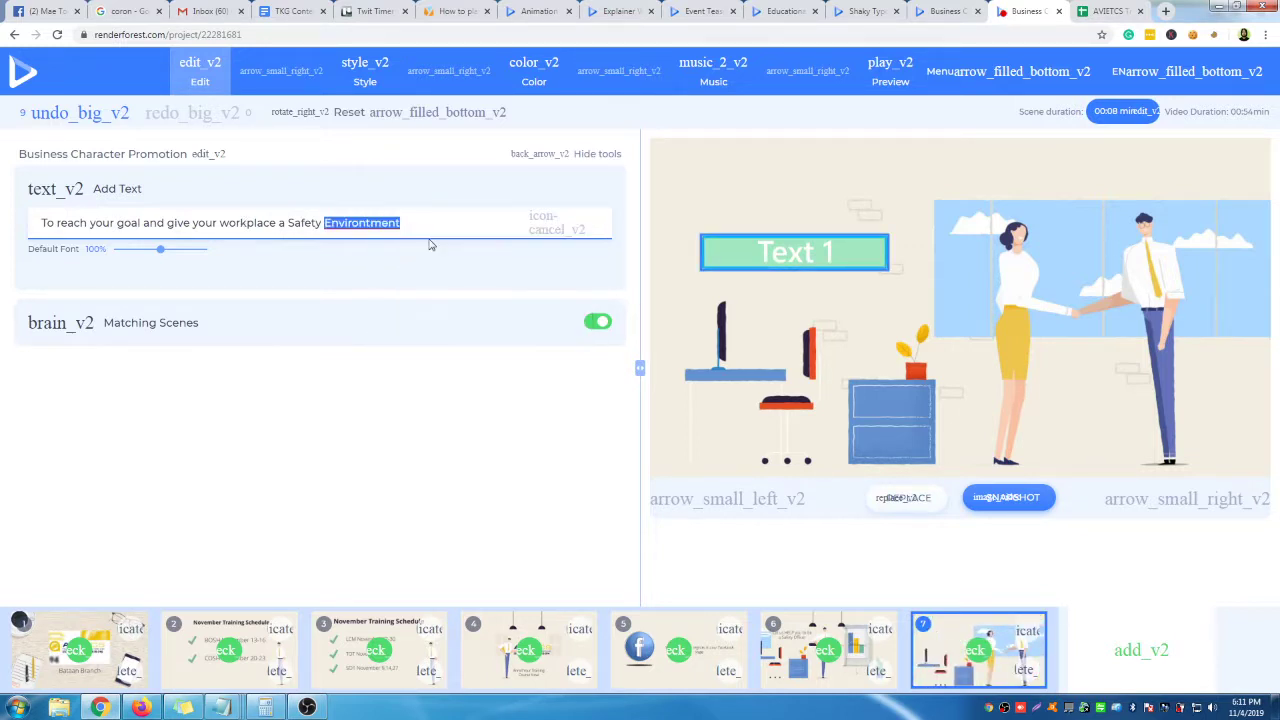
click(420, 237)
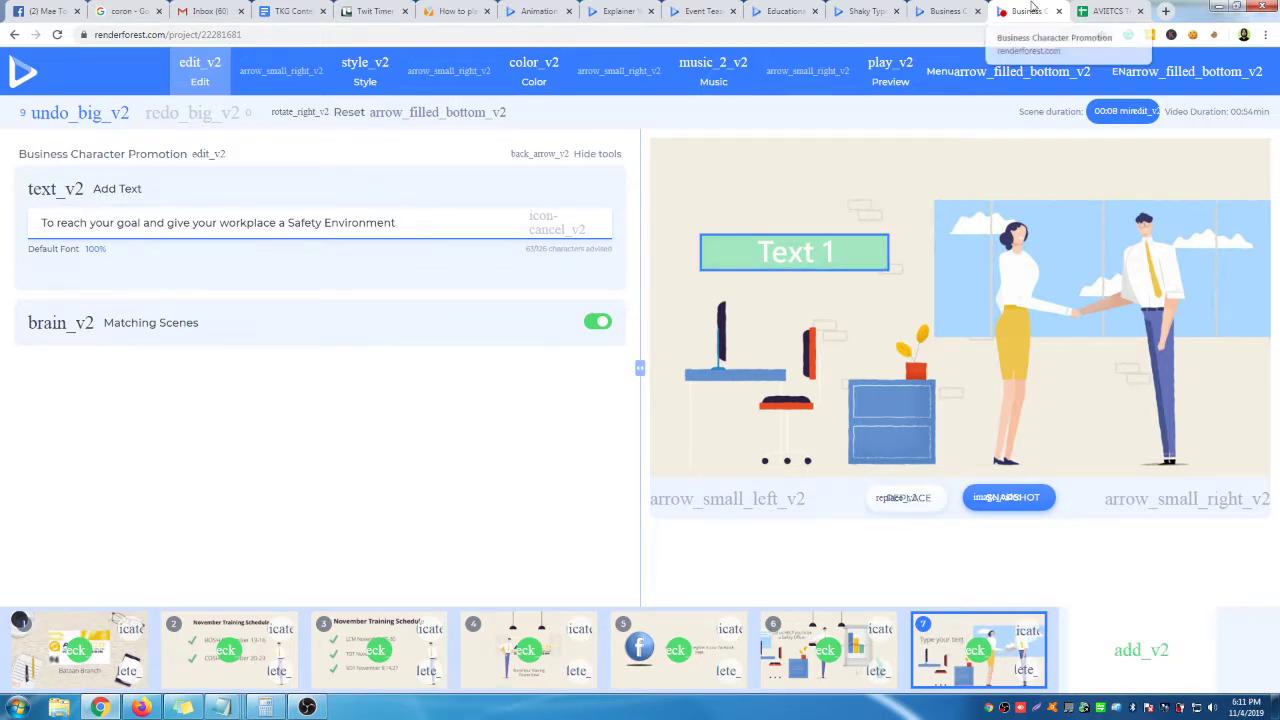
Play the sample video past its handshake scene to check how its closing logo scene looks.
click(935, 14)
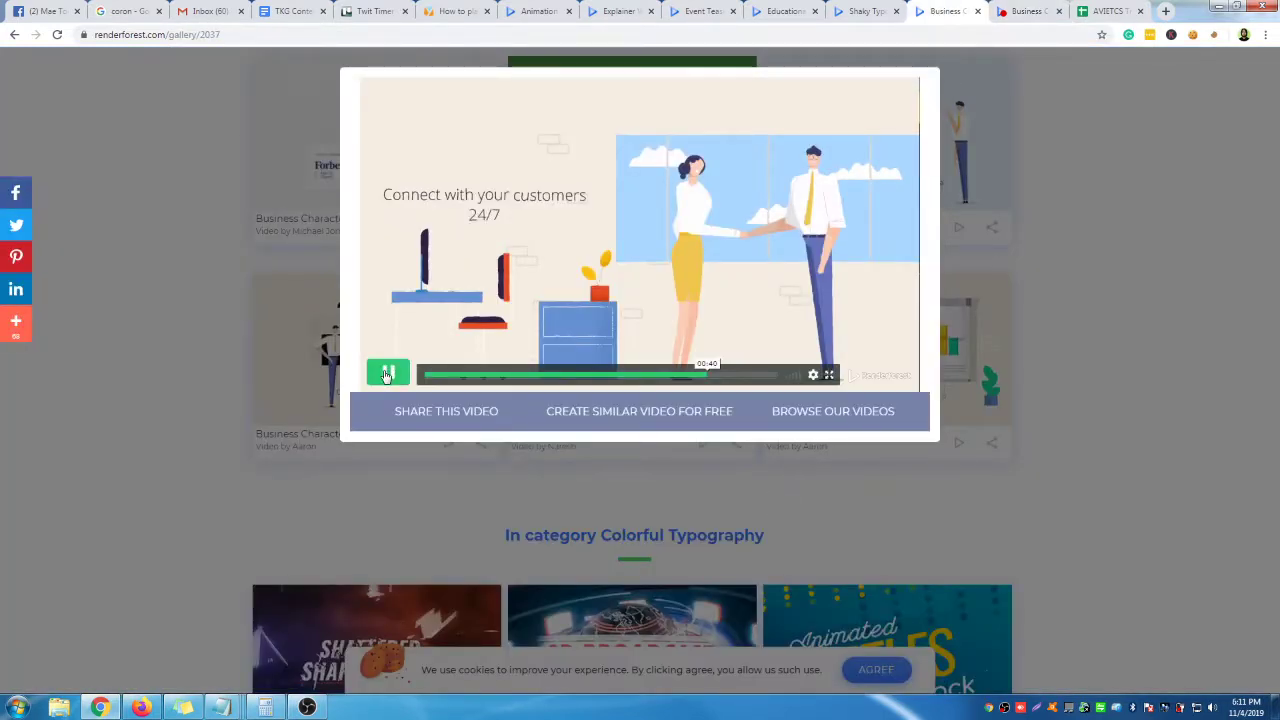
click(1030, 11)
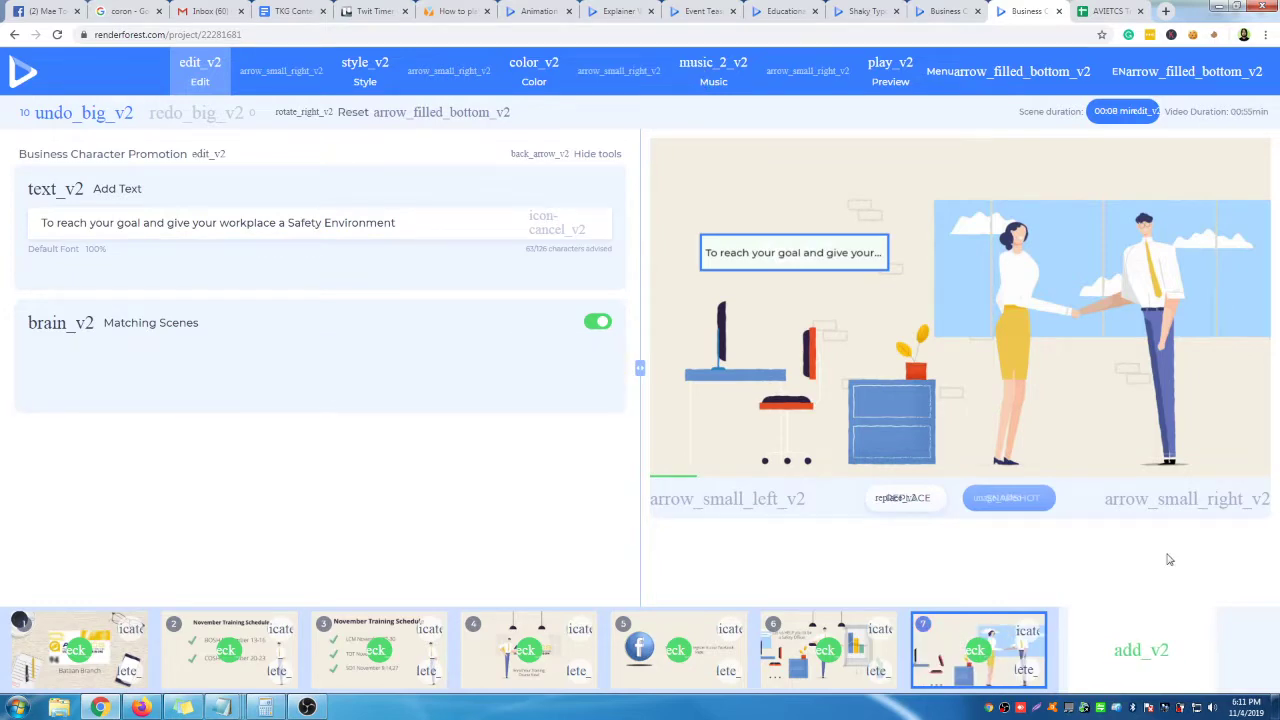
click(935, 12)
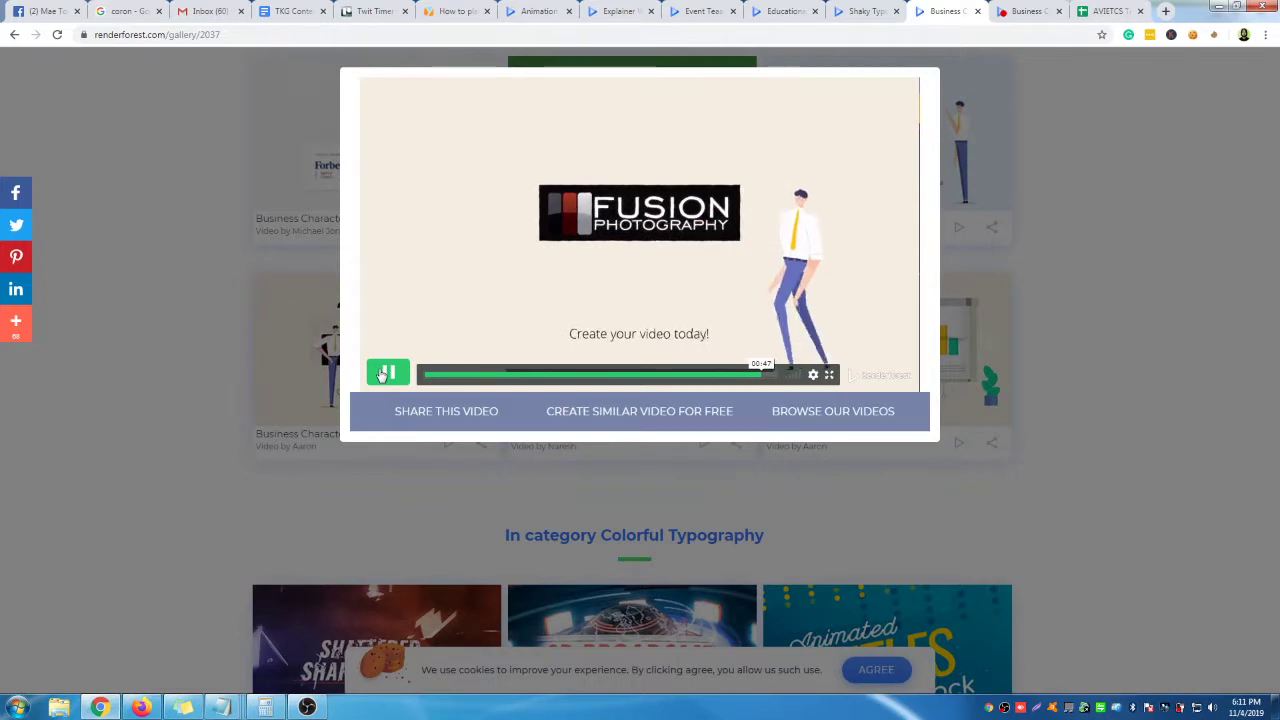
click(386, 372)
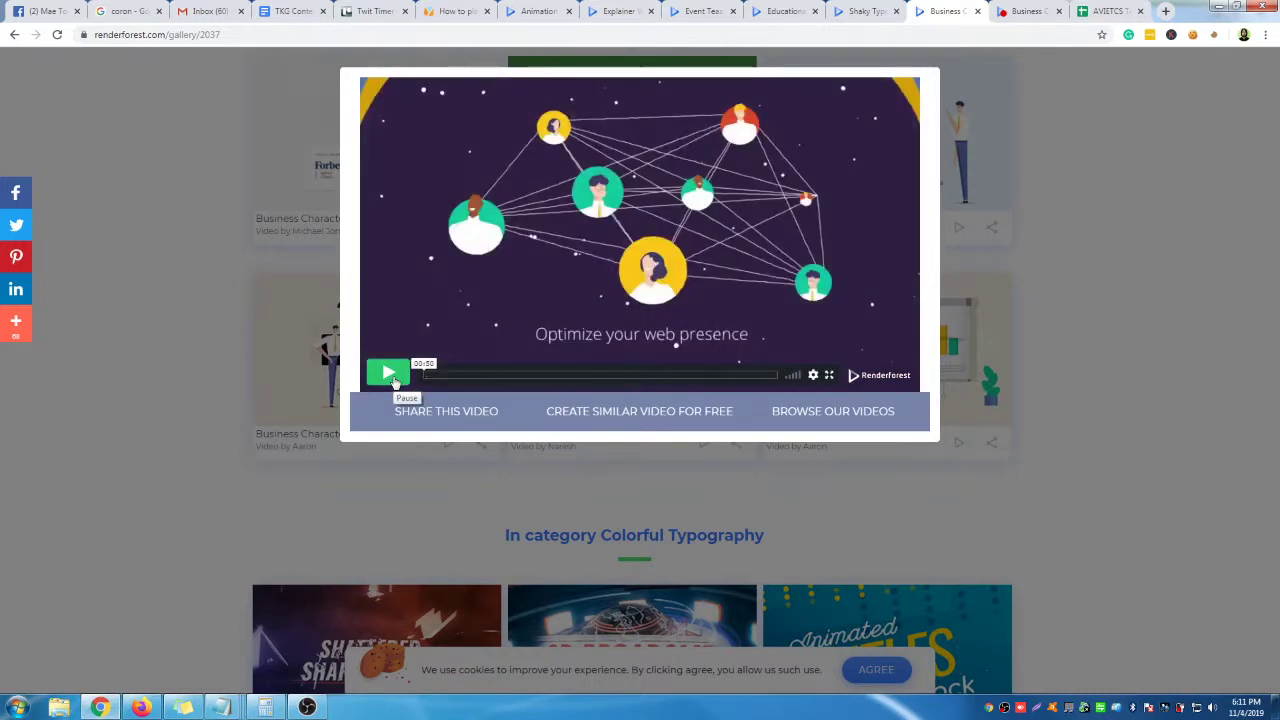
click(1025, 11)
Insert the logo animation "Crazy businessman showing his logo / 1 text holder" as the project's eighth scene.
click(1130, 650)
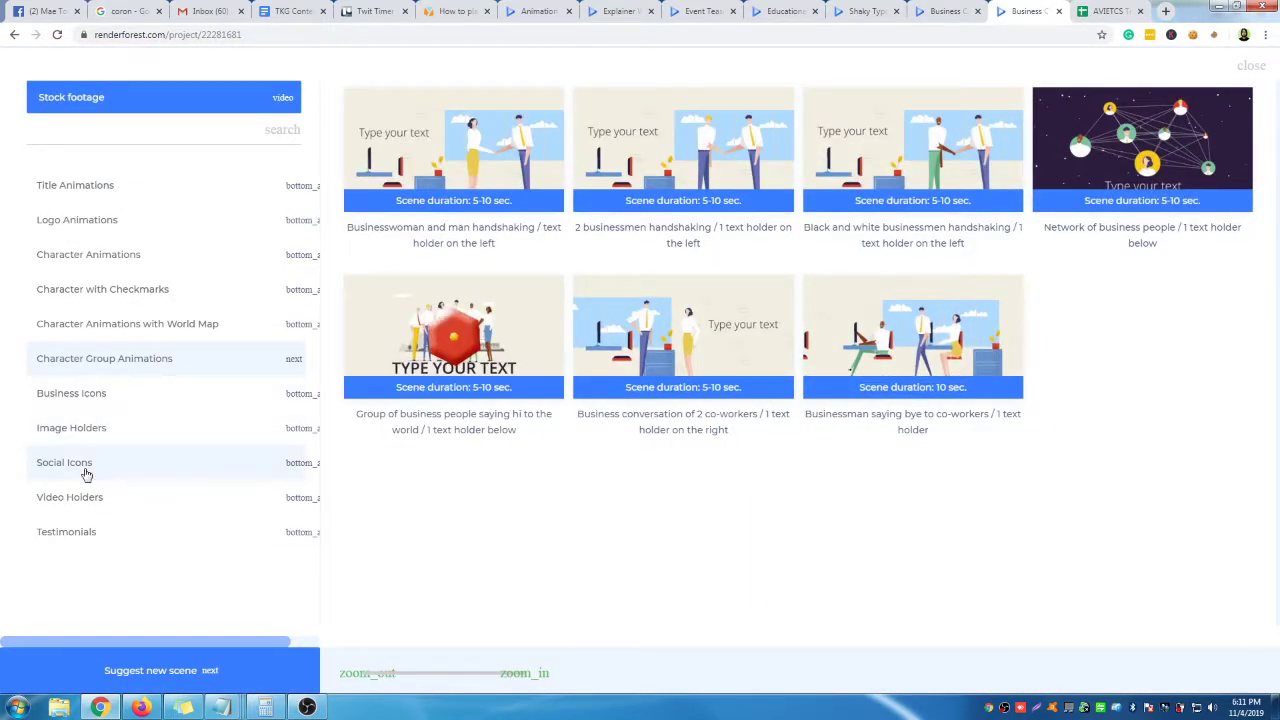
click(132, 220)
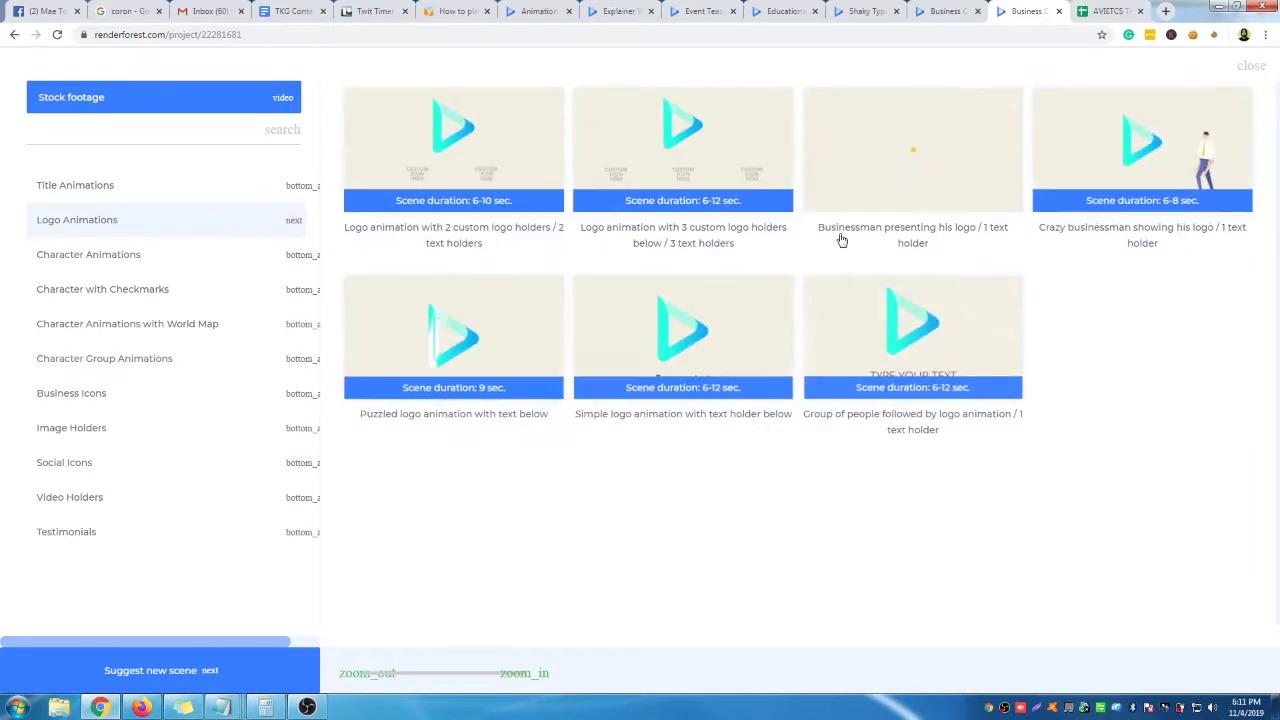
click(1129, 172)
click(1205, 671)
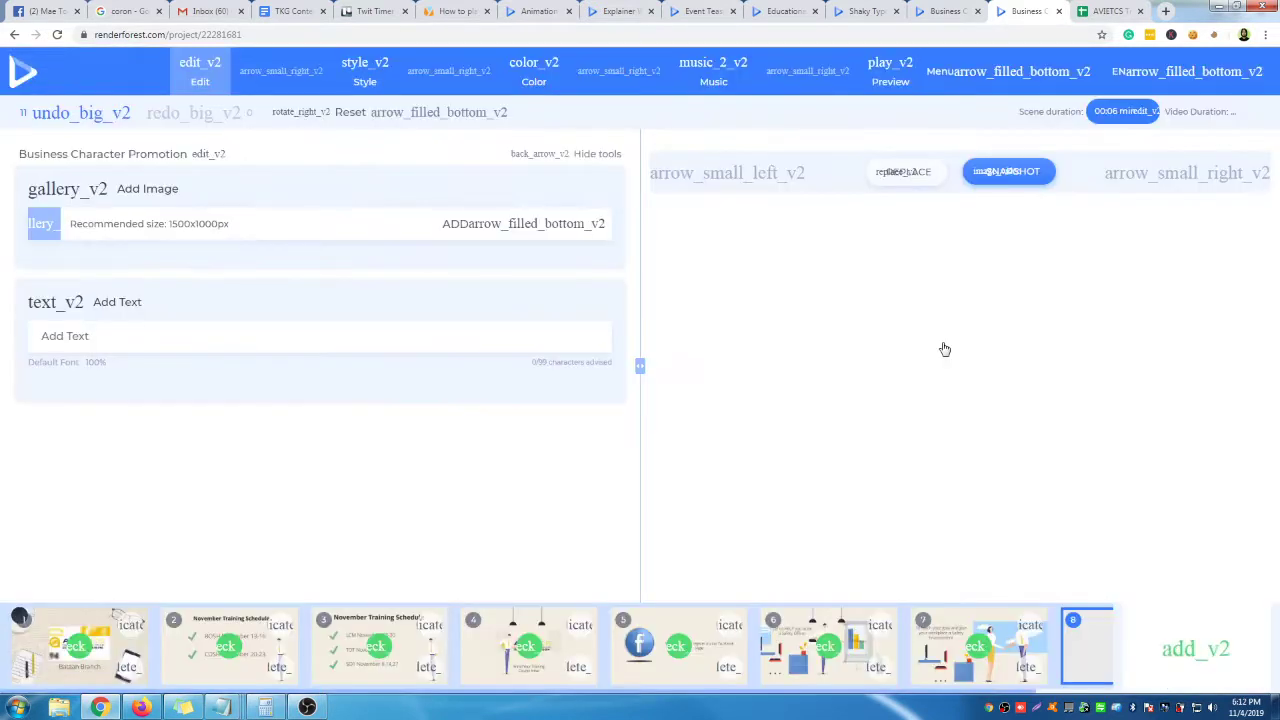
Enter "Register now, See You There!!!" as the eighth scene's text and open the media library for its logo.
click(140, 335)
text(Register now See You There)
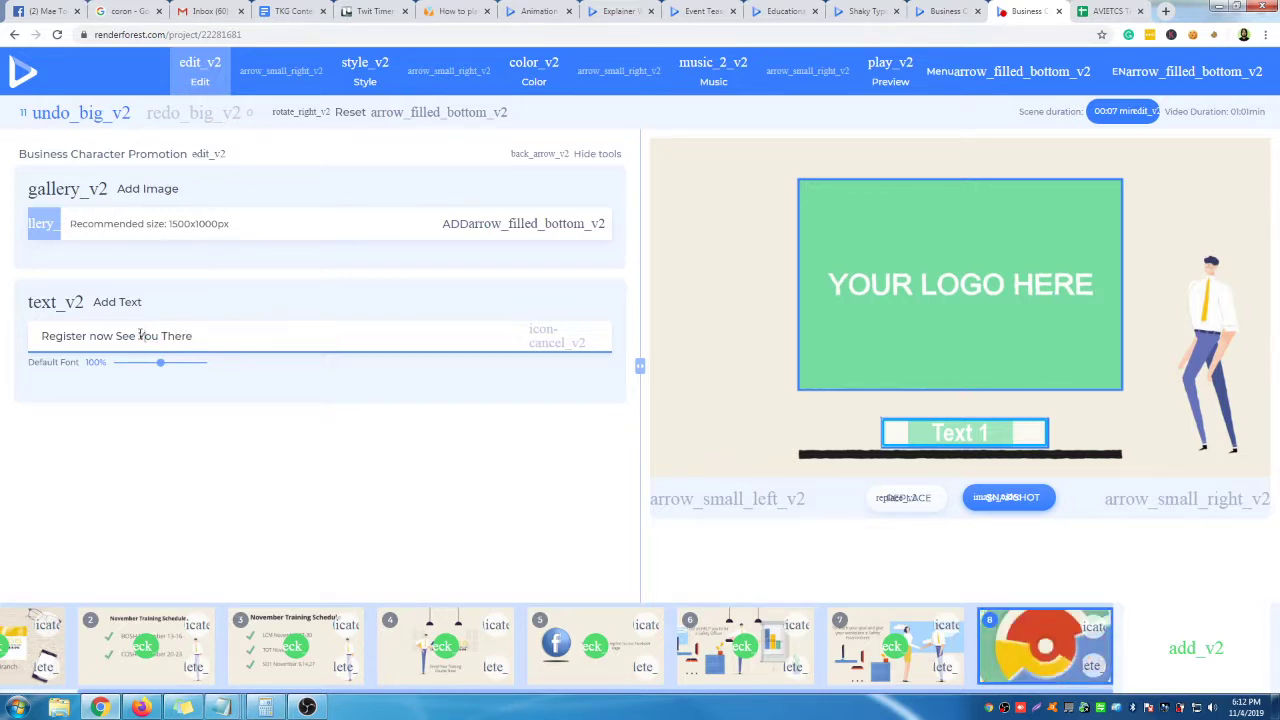
click(112, 335)
text(,)
click(737, 408)
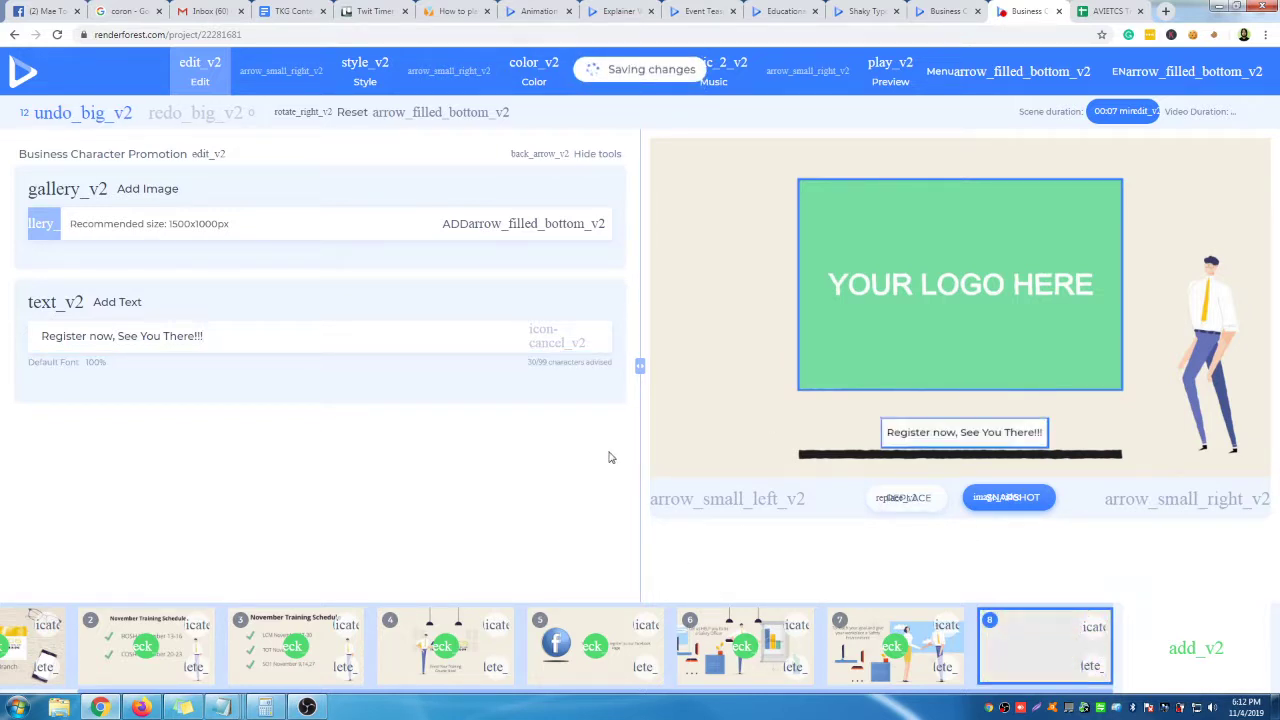
click(899, 286)
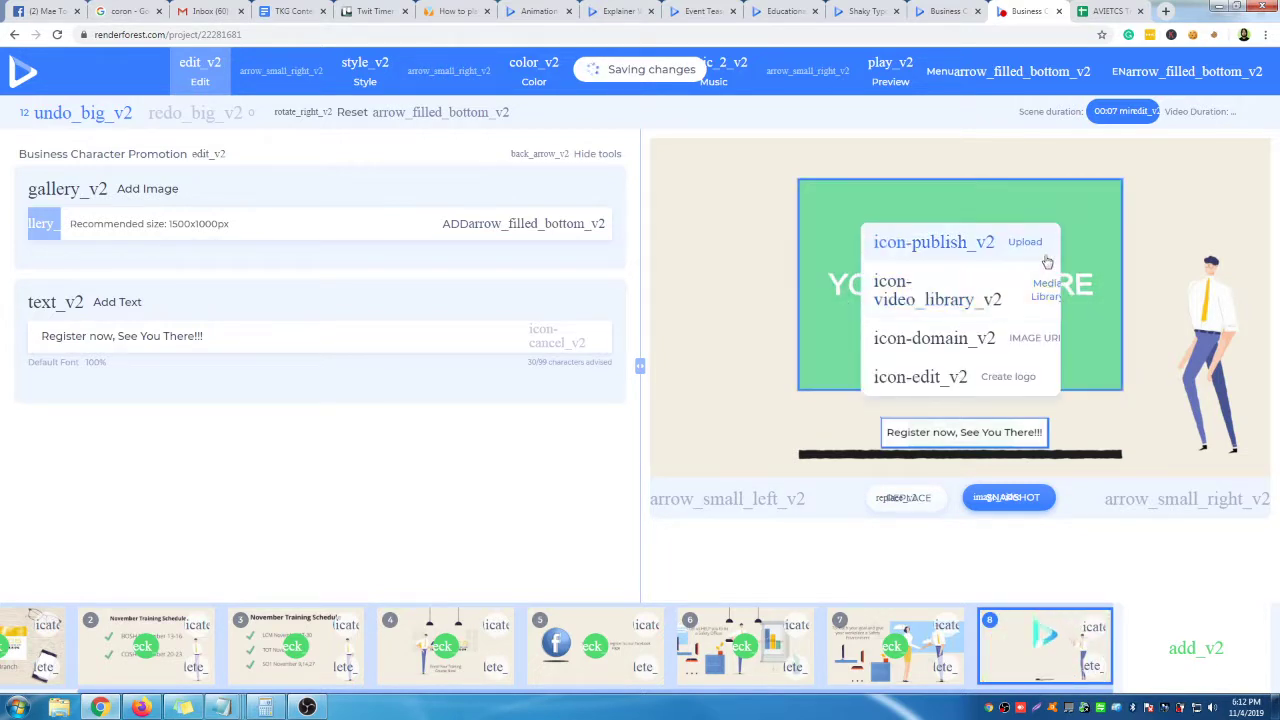
click(1031, 290)
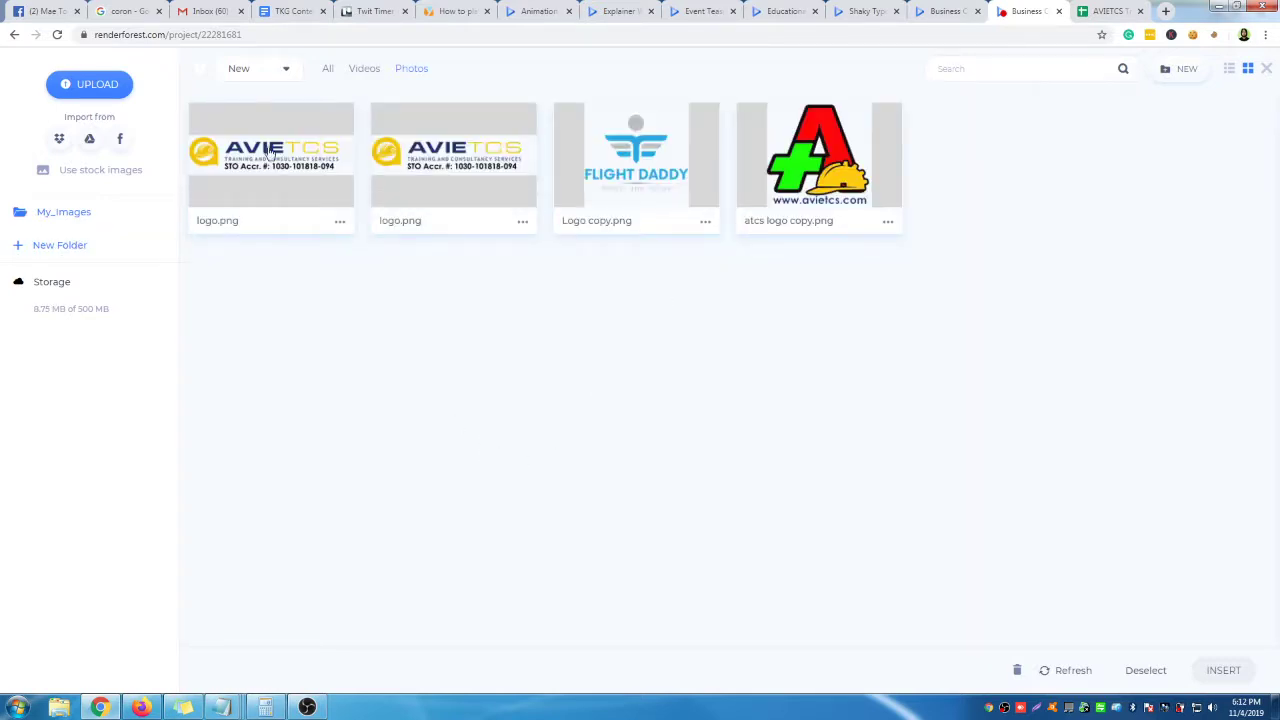
click(270, 152)
click(1224, 671)
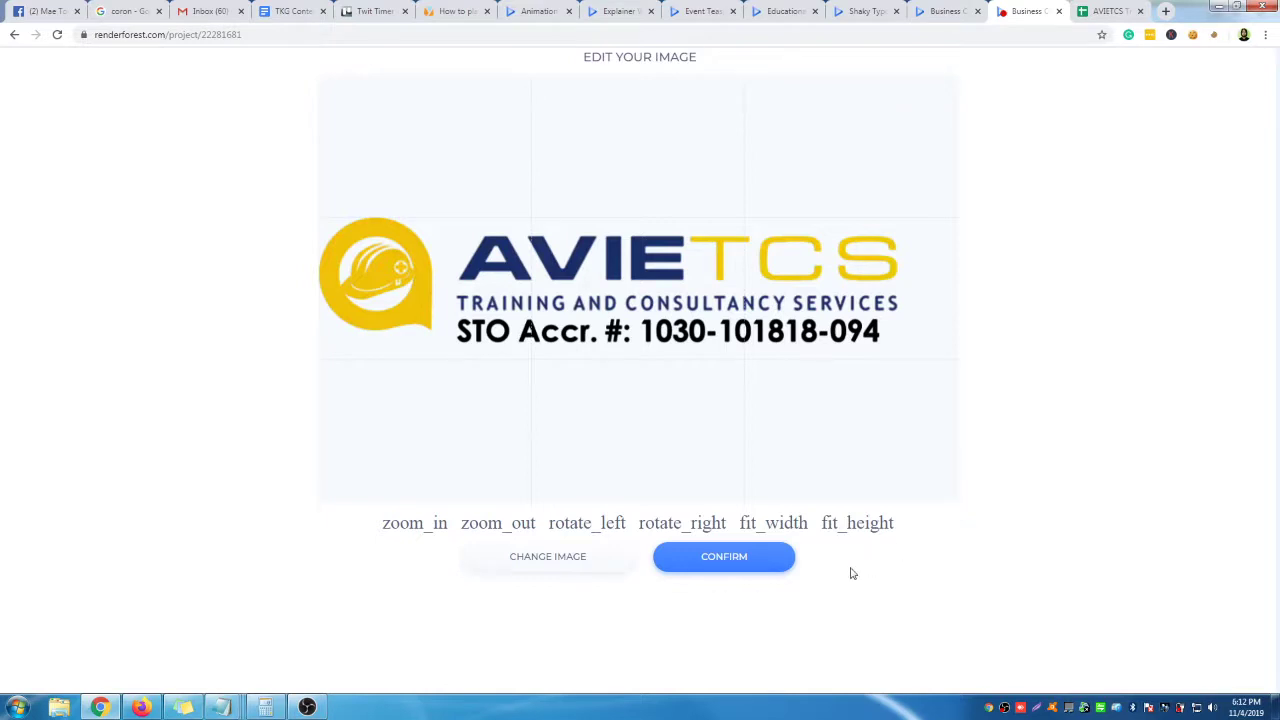
click(570, 569)
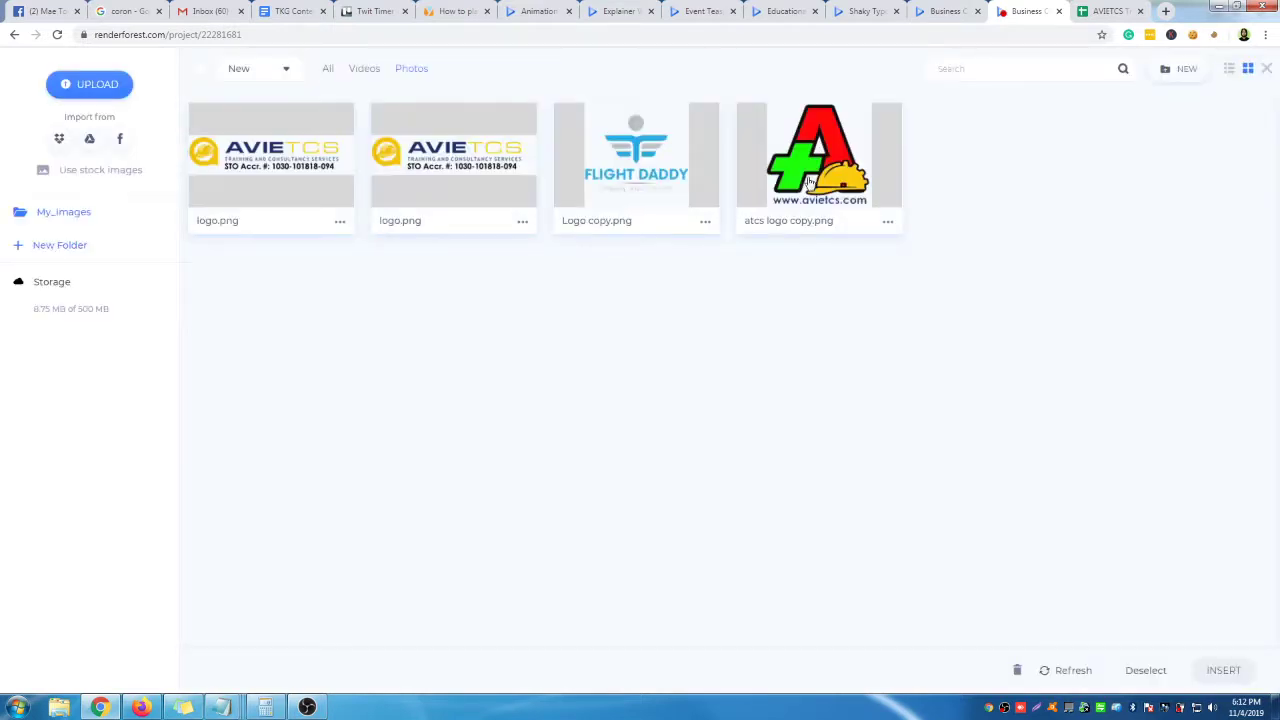
Place atcs logo copy.png in the eighth scene's logo holder and confirm its crop.
click(810, 183)
key(Return)
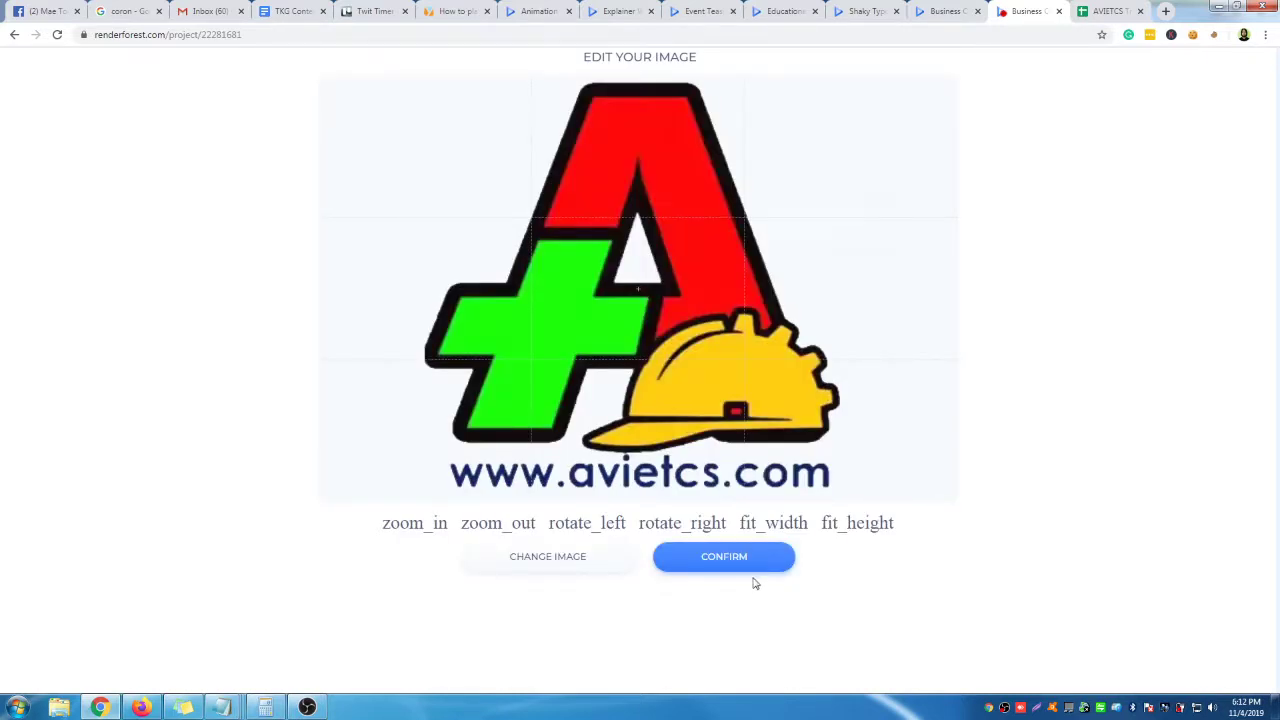
click(751, 566)
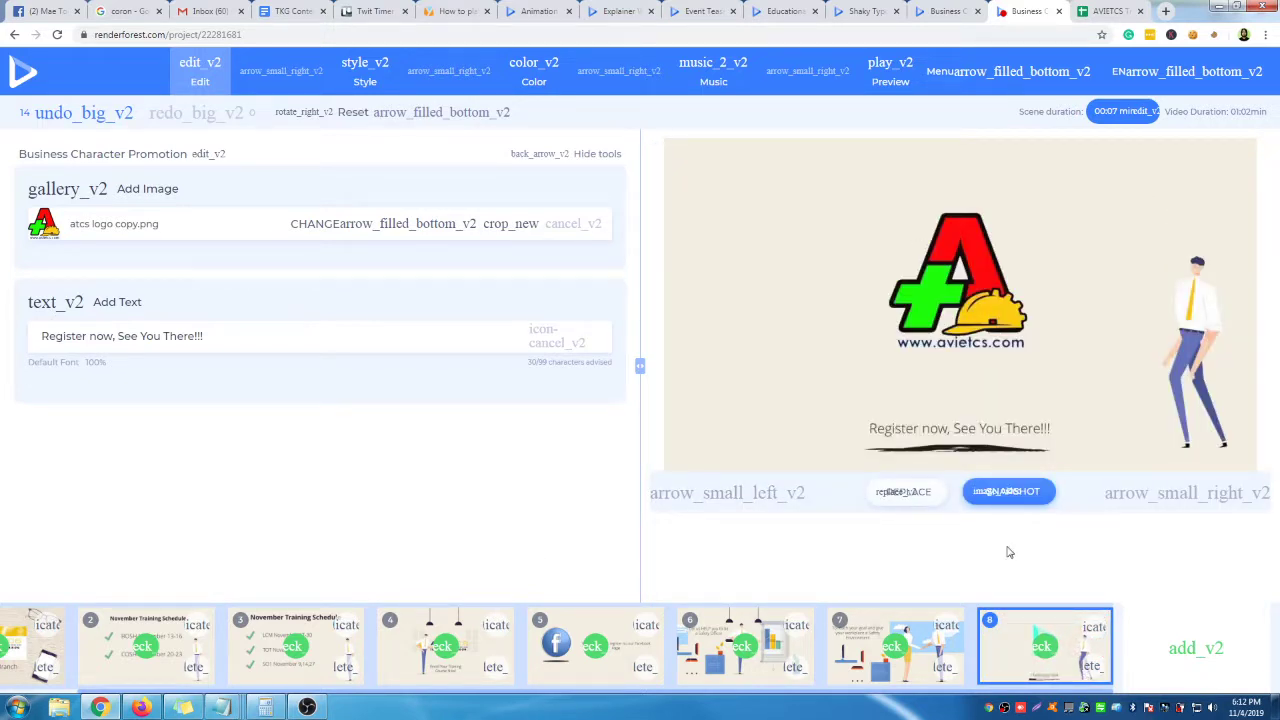
Render a free preview of the project and play the finished video through.
click(890, 75)
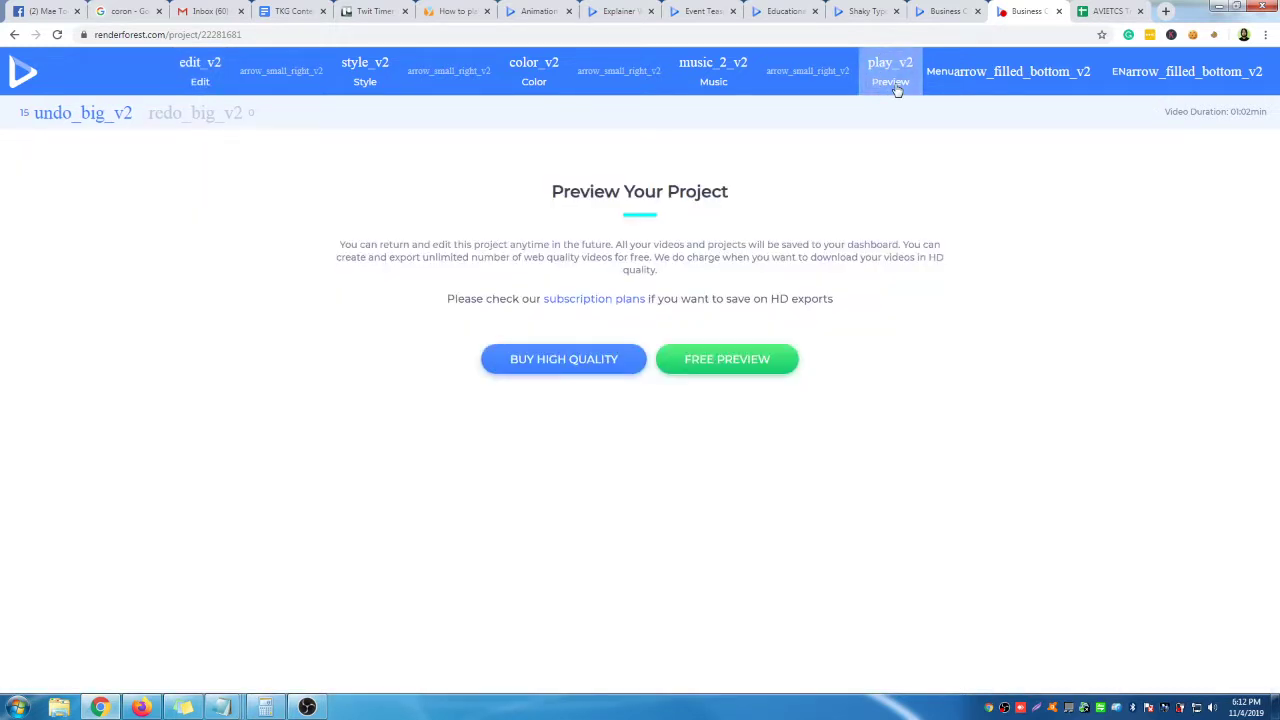
click(757, 364)
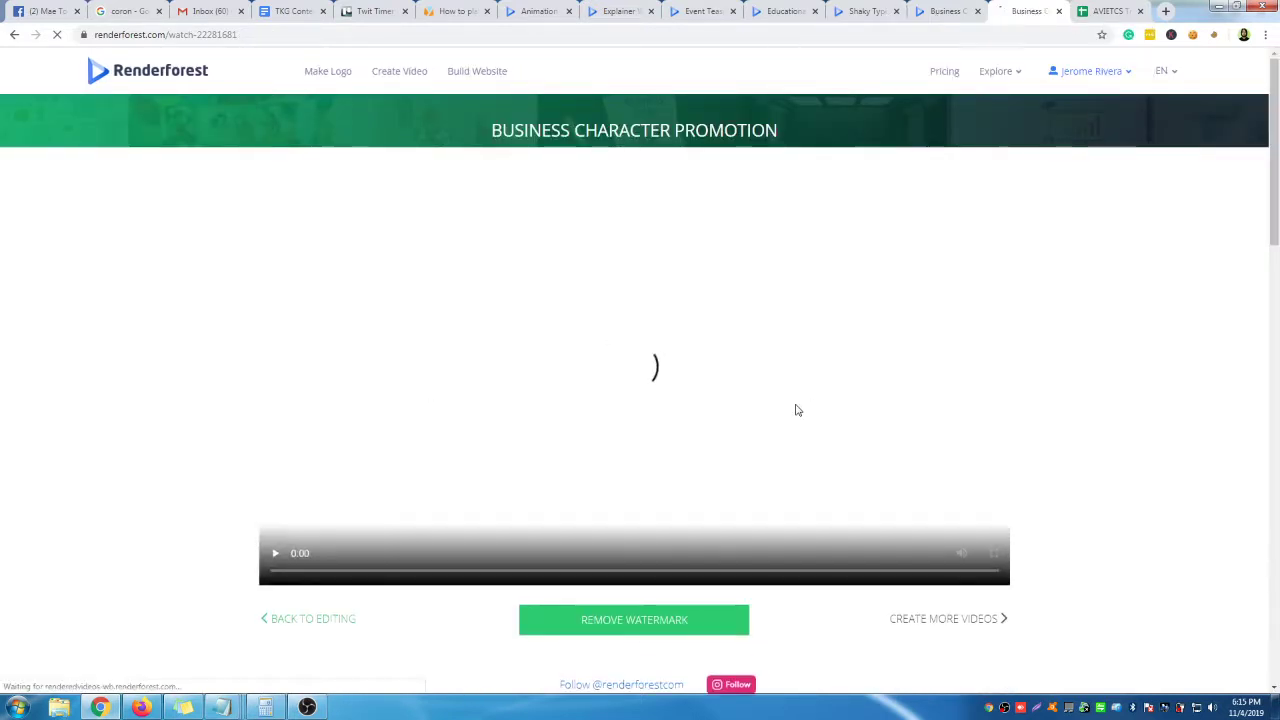
click(276, 556)
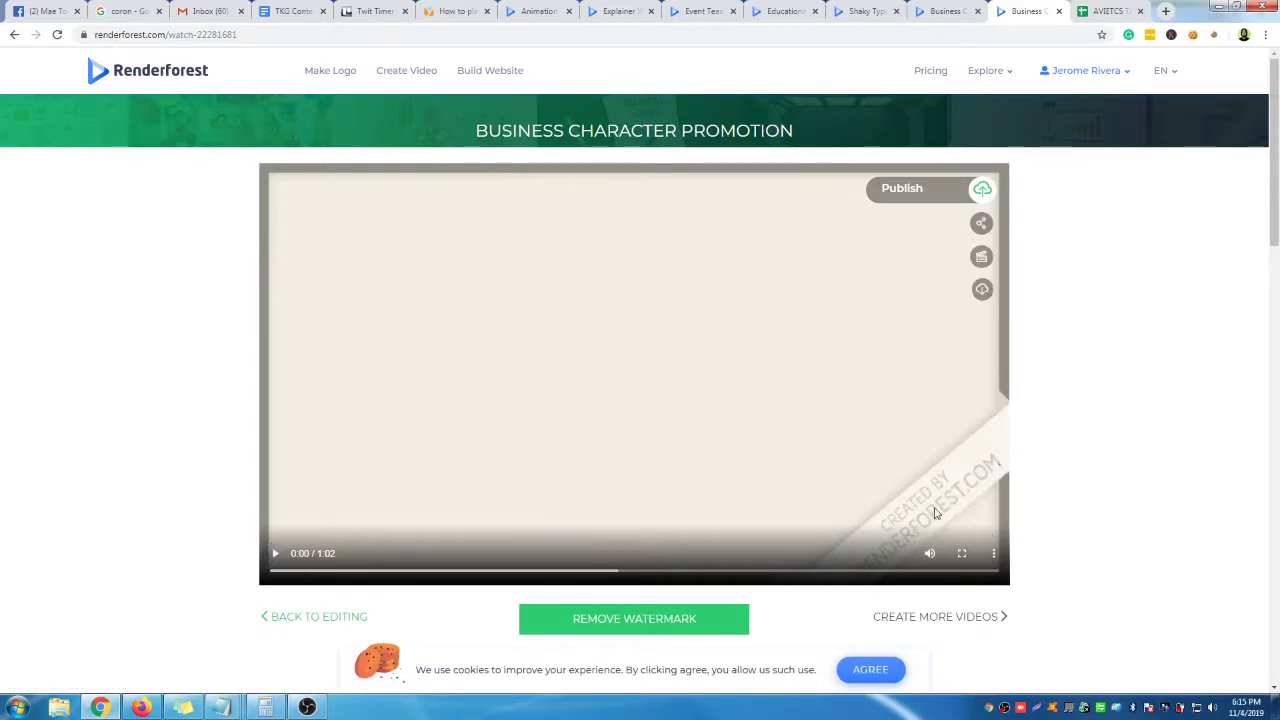
click(275, 556)
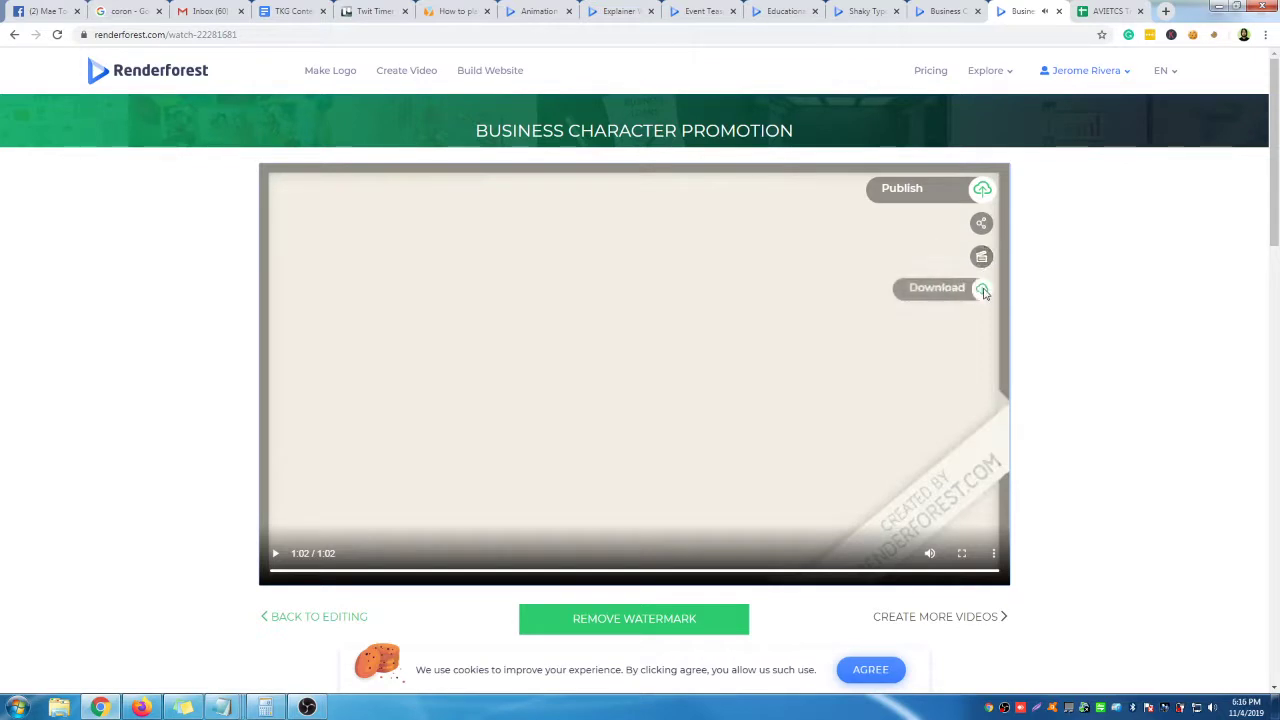
Download the rendered free preview video with its watermark.
click(928, 288)
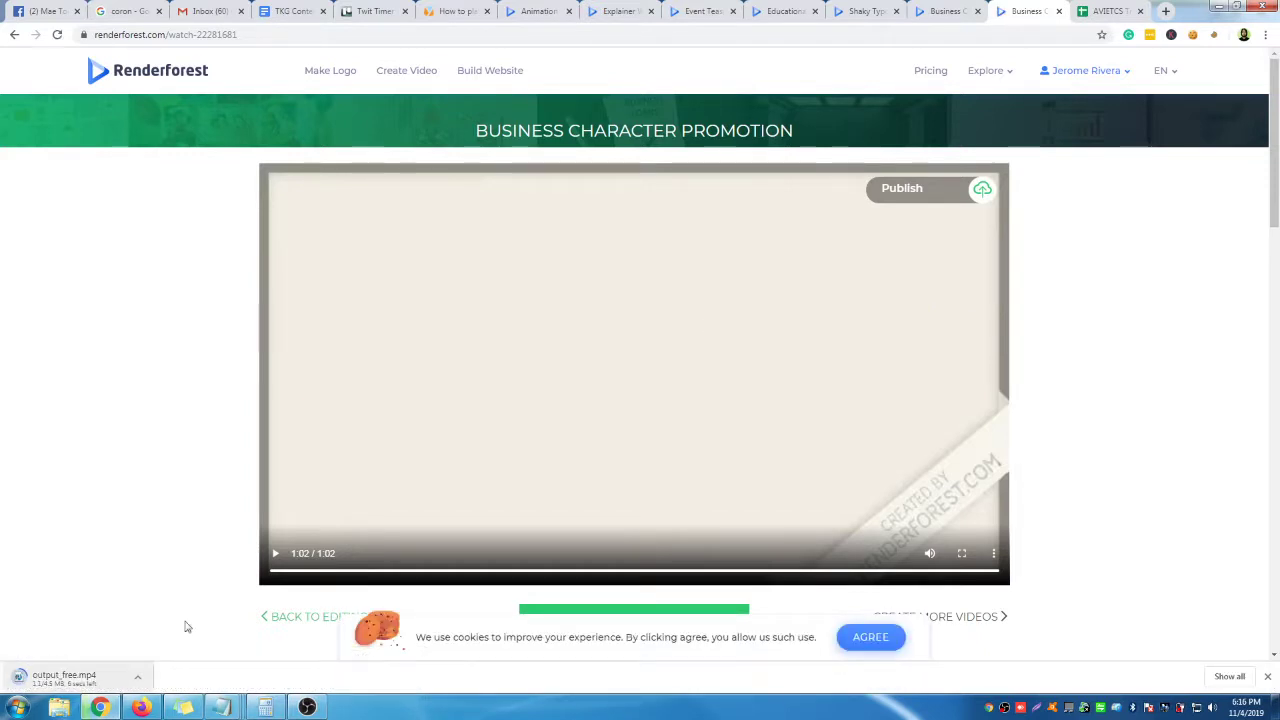
scroll(1088, 409, down, 2)
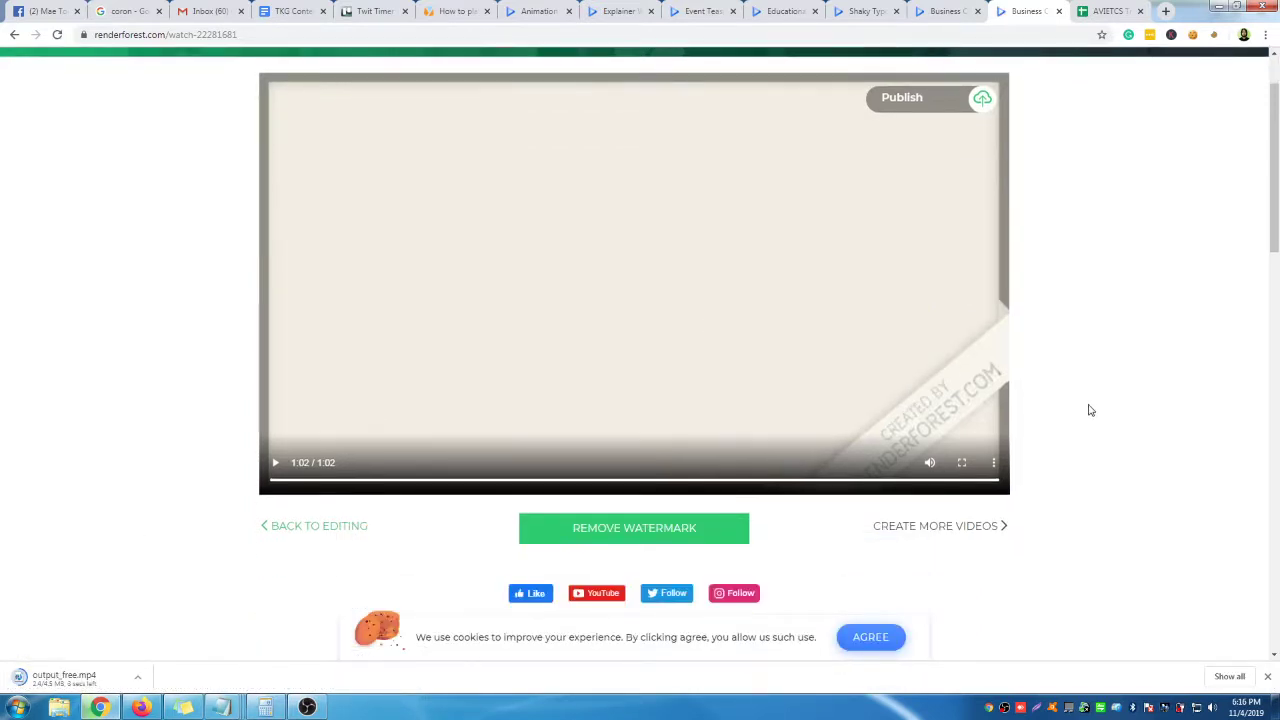
scroll(955, 490, up, 2)
scroll(955, 490, down, 1)
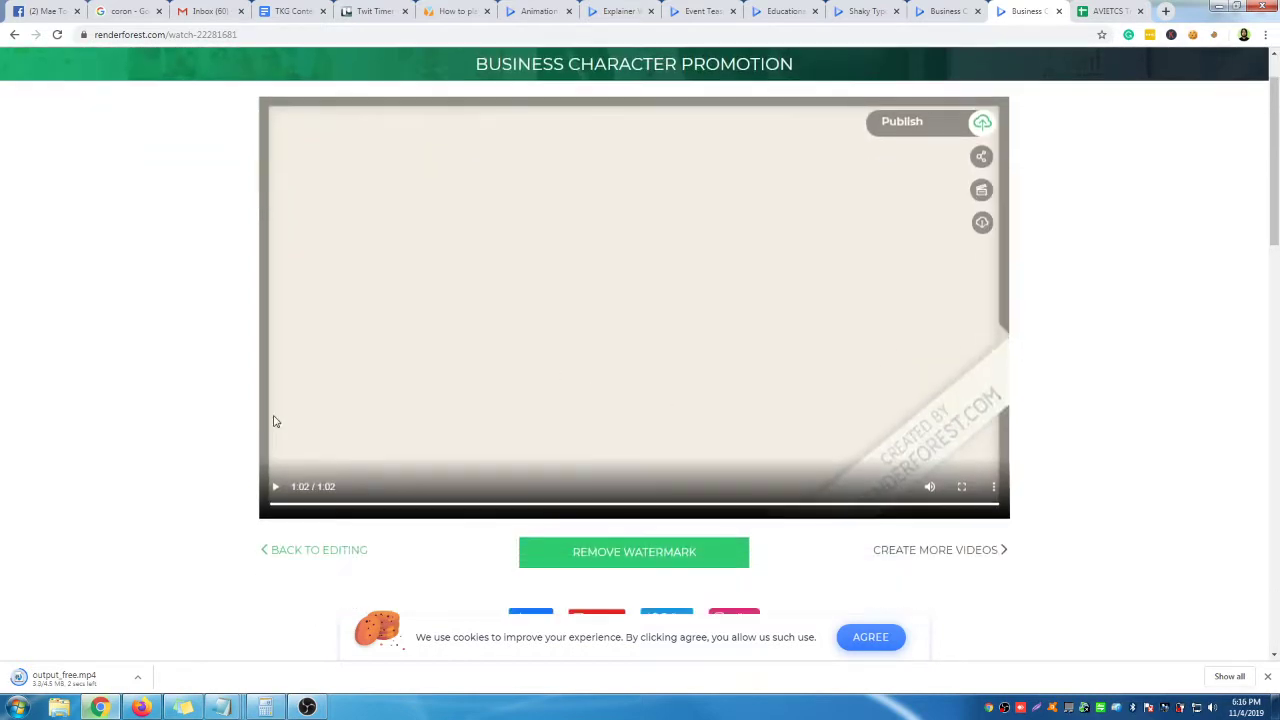
Return to editing the project, skip the guided tour, and review the music and voiceover options.
click(312, 557)
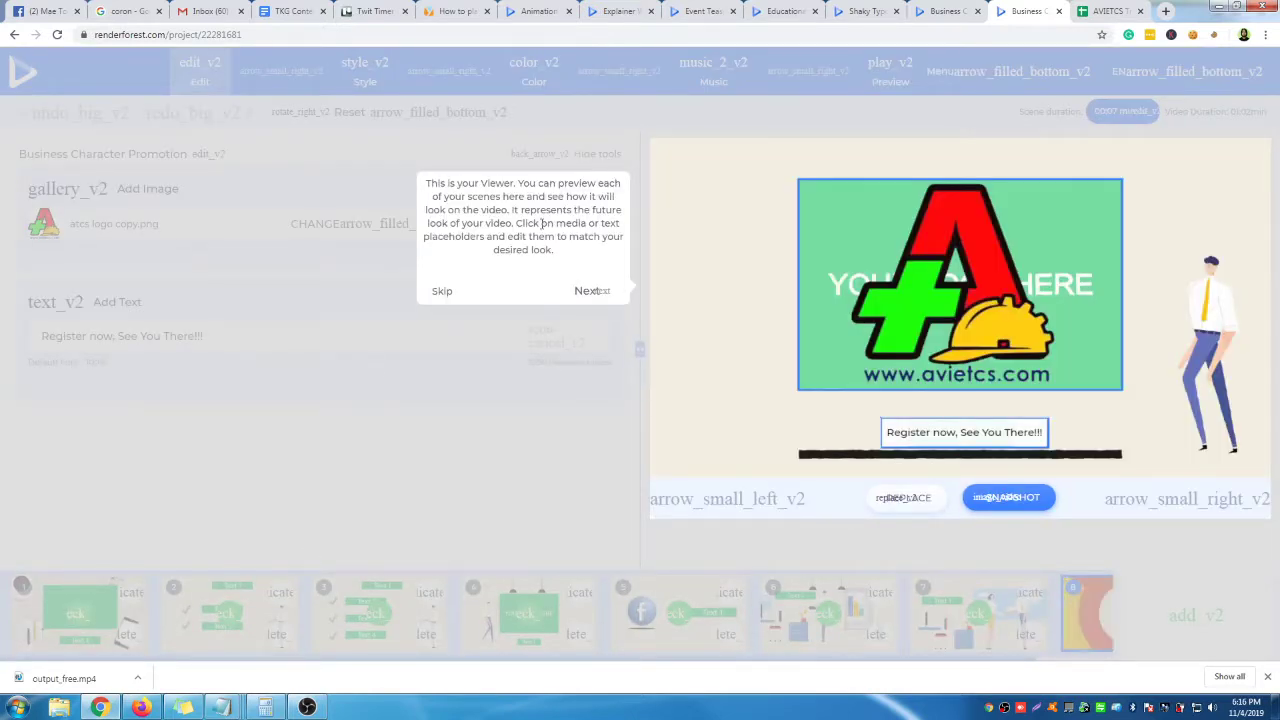
click(442, 292)
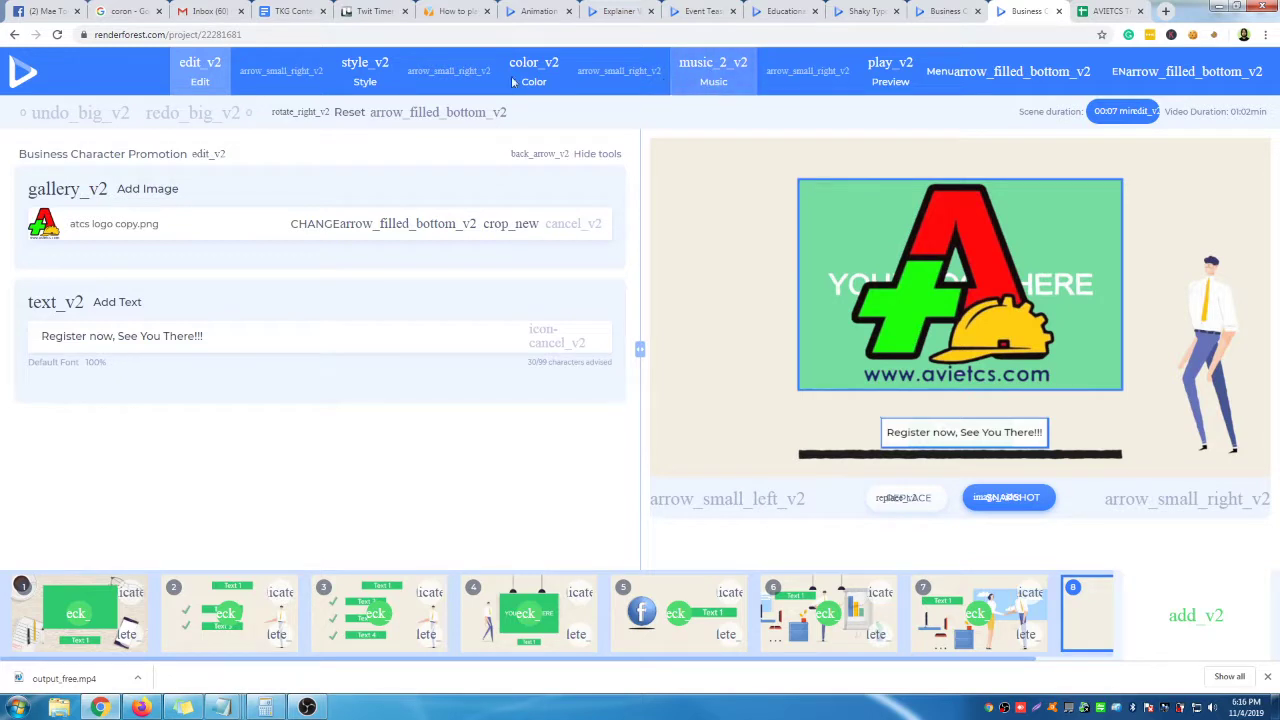
click(705, 80)
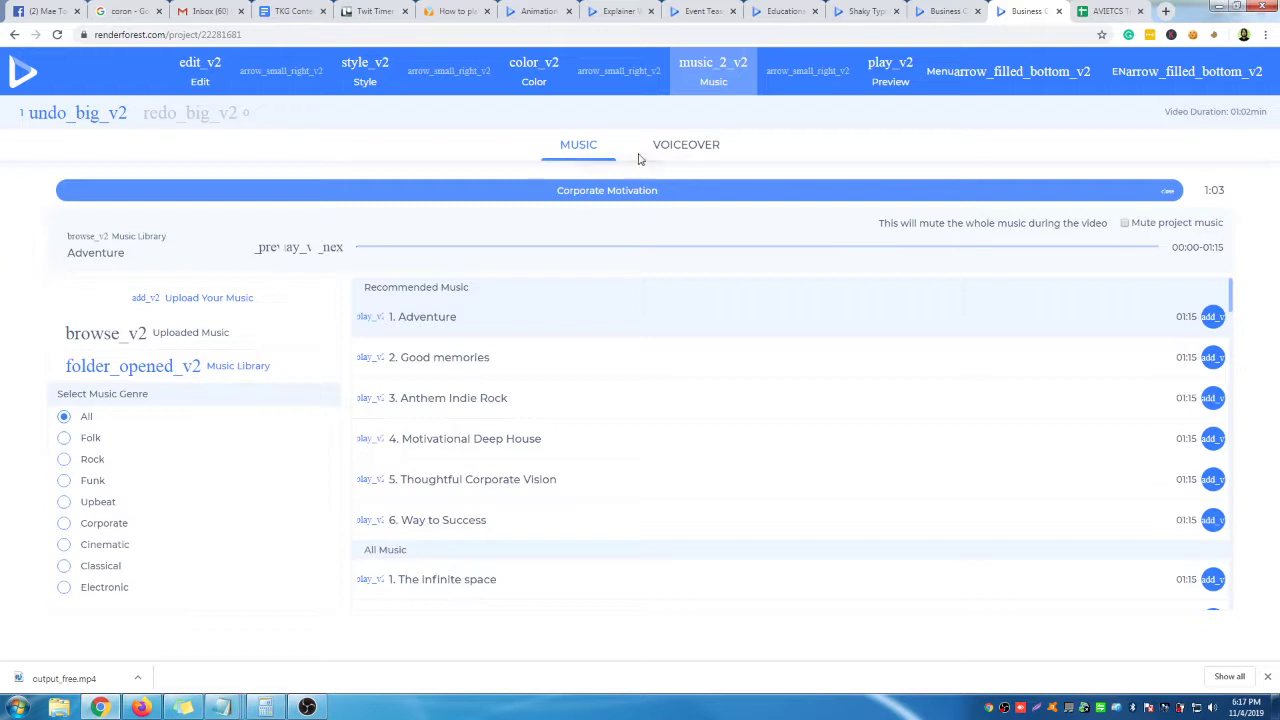
click(680, 146)
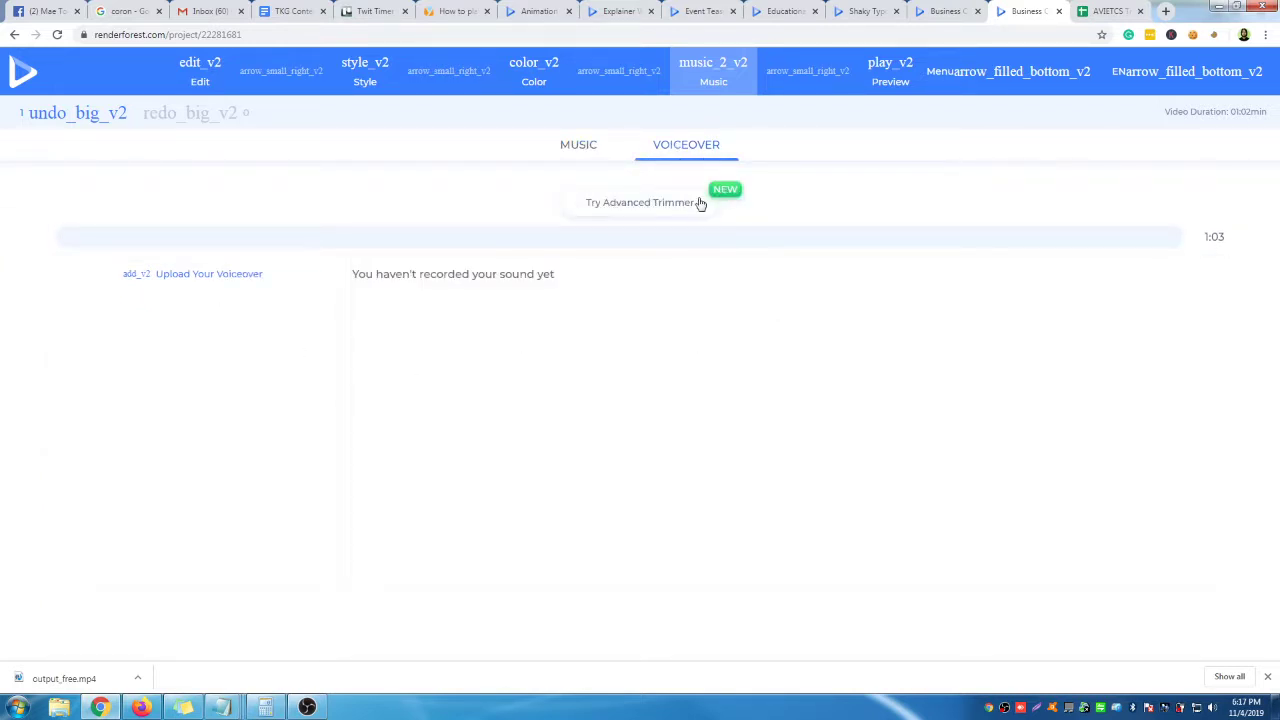
click(585, 150)
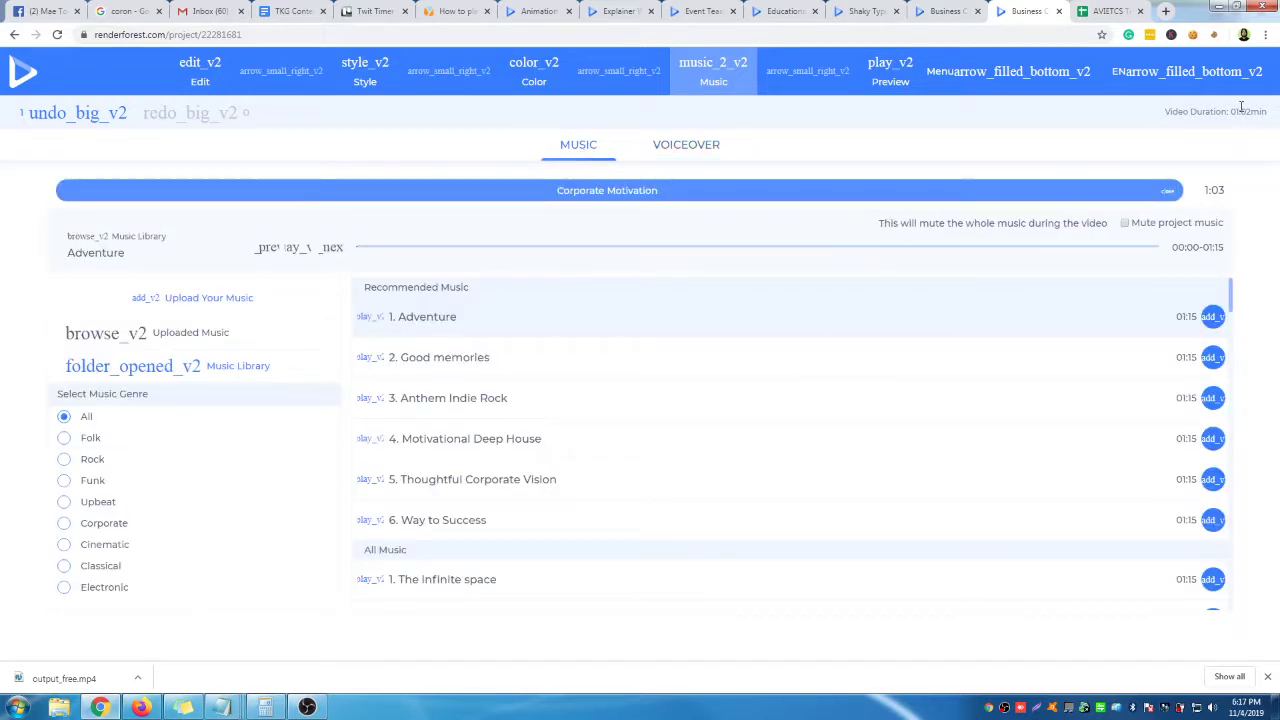
Show the downloaded output_free.mp4 in its folder and launch Movavi Video Editor 15 Plus.
click(137, 678)
click(187, 652)
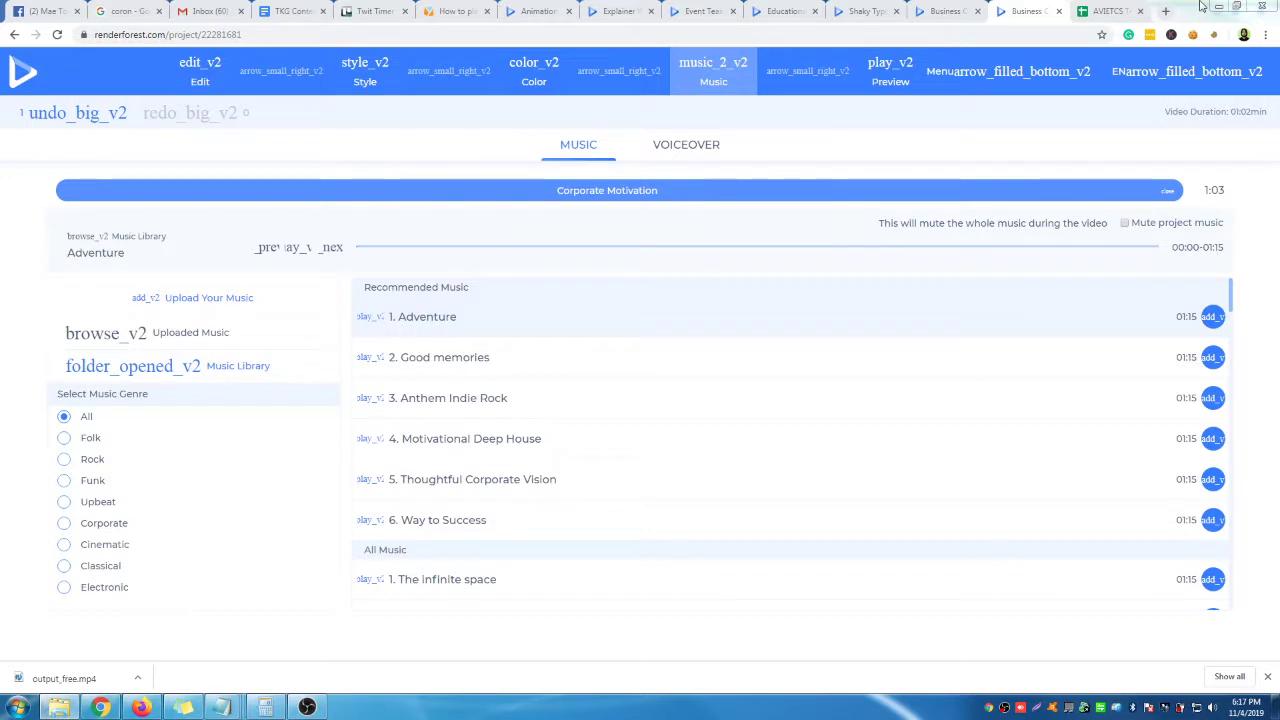
click(18, 707)
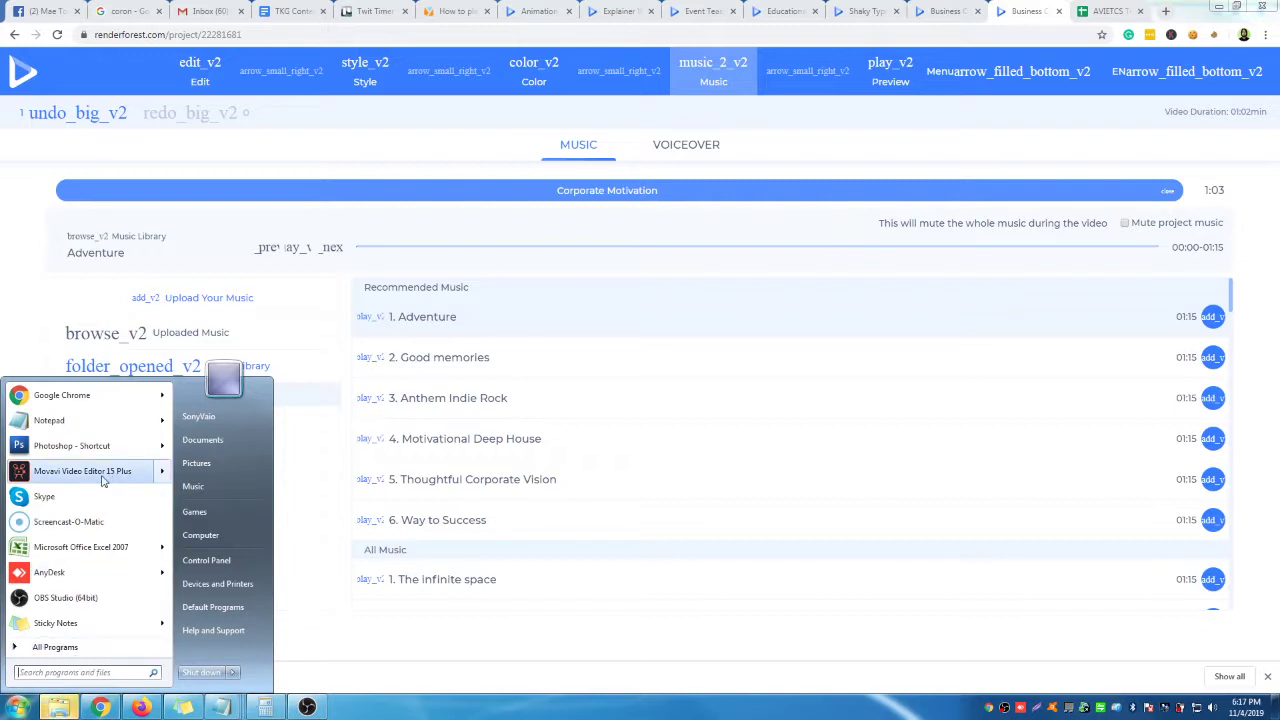
mouse_move(103, 481)
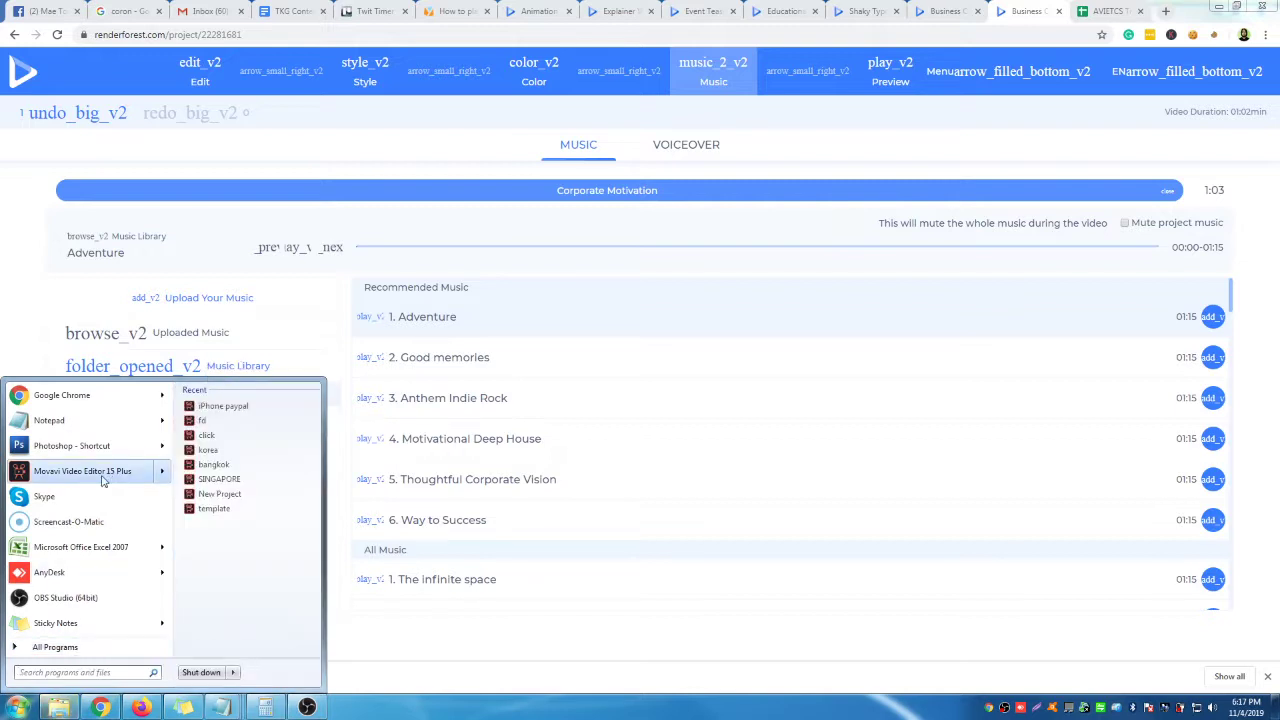
click(103, 481)
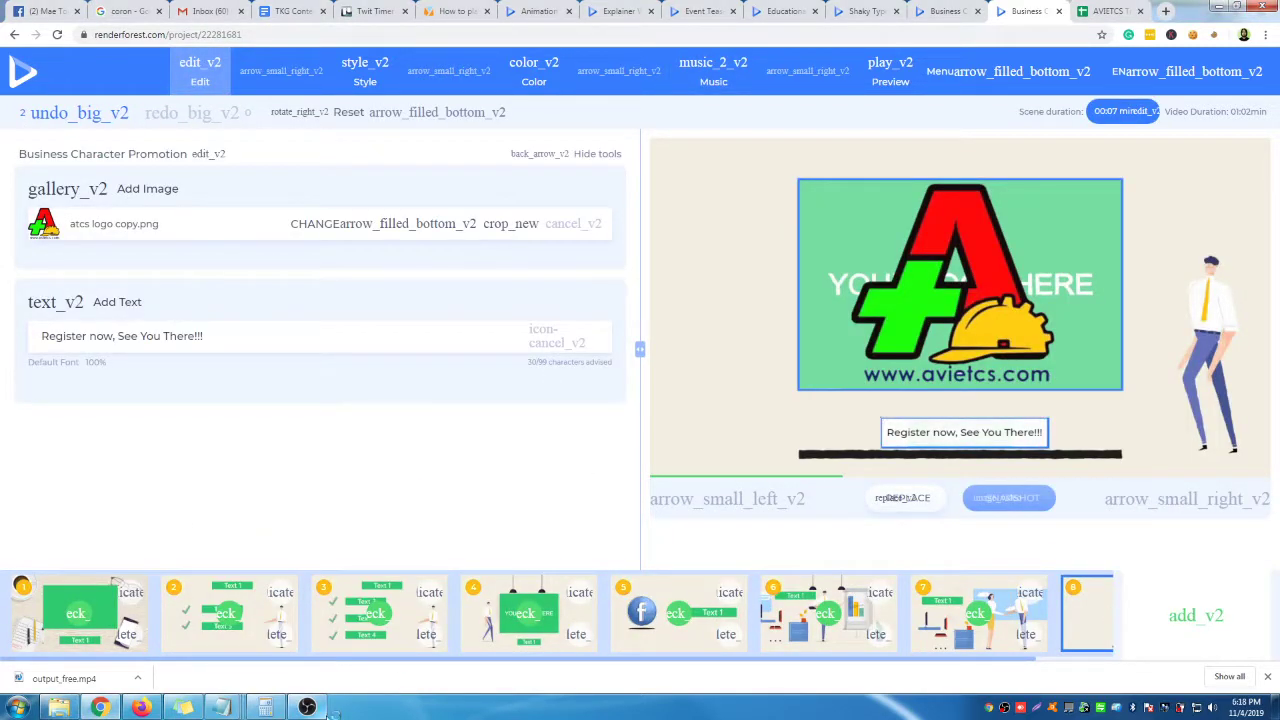
Switch to Movavi Video Editor, start a new project and place output_free from Downloads at the start of the video track.
click(258, 578)
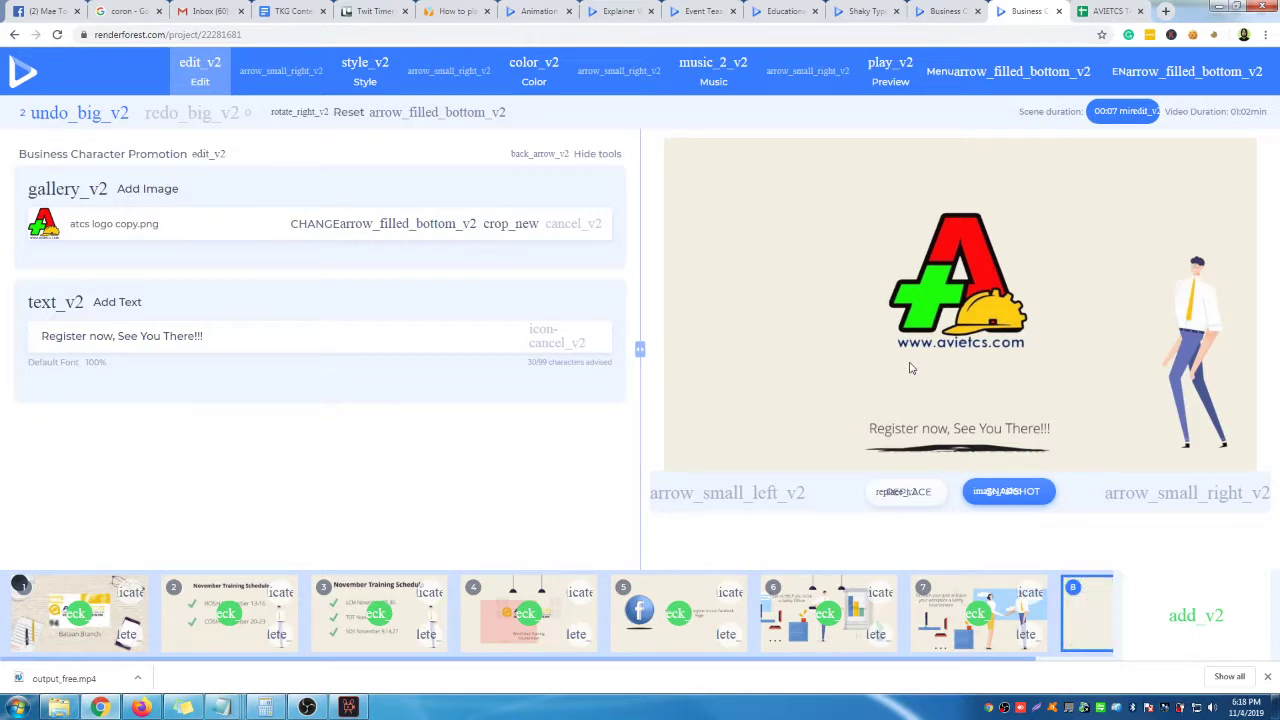
click(349, 707)
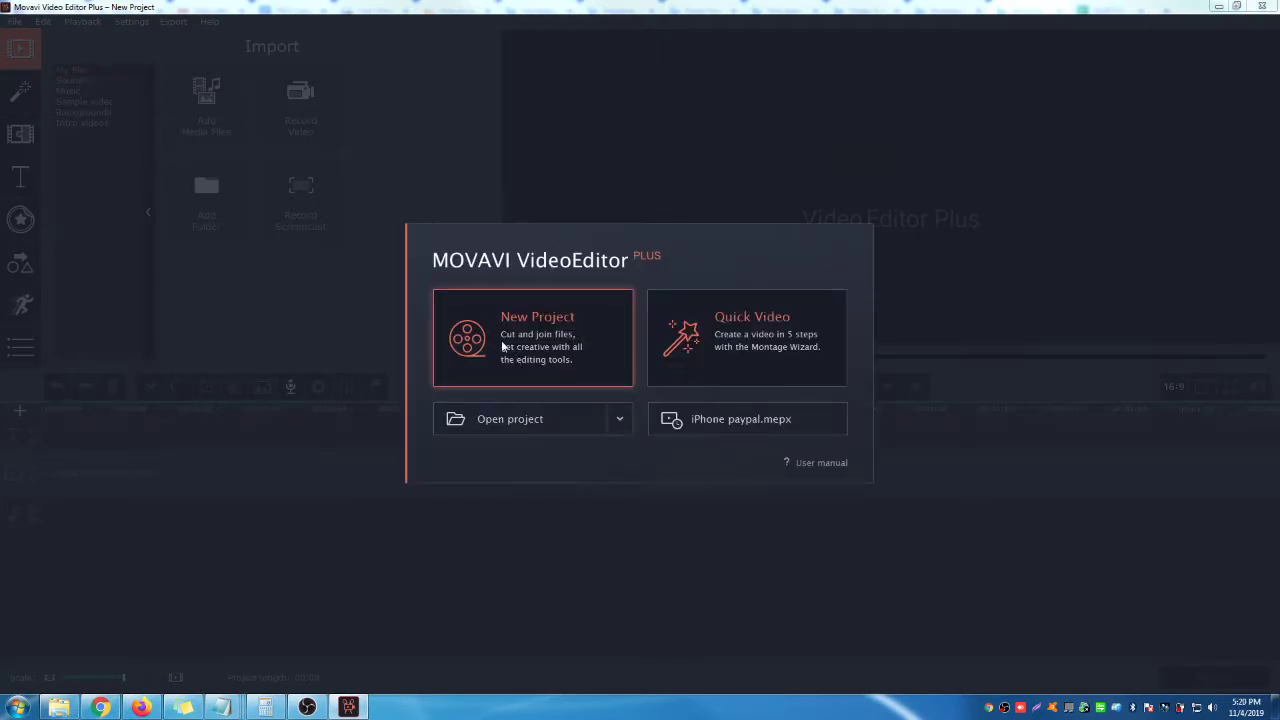
click(513, 336)
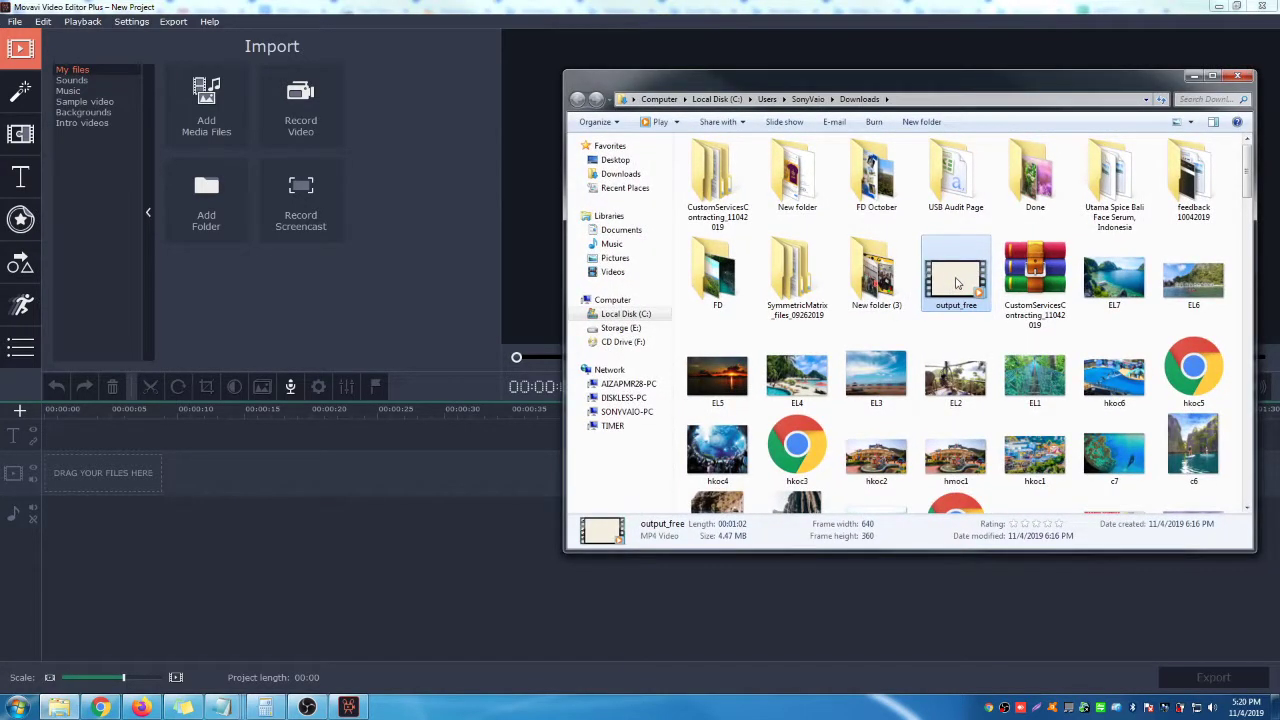
drag(120, 475, 120, 475)
click(1193, 78)
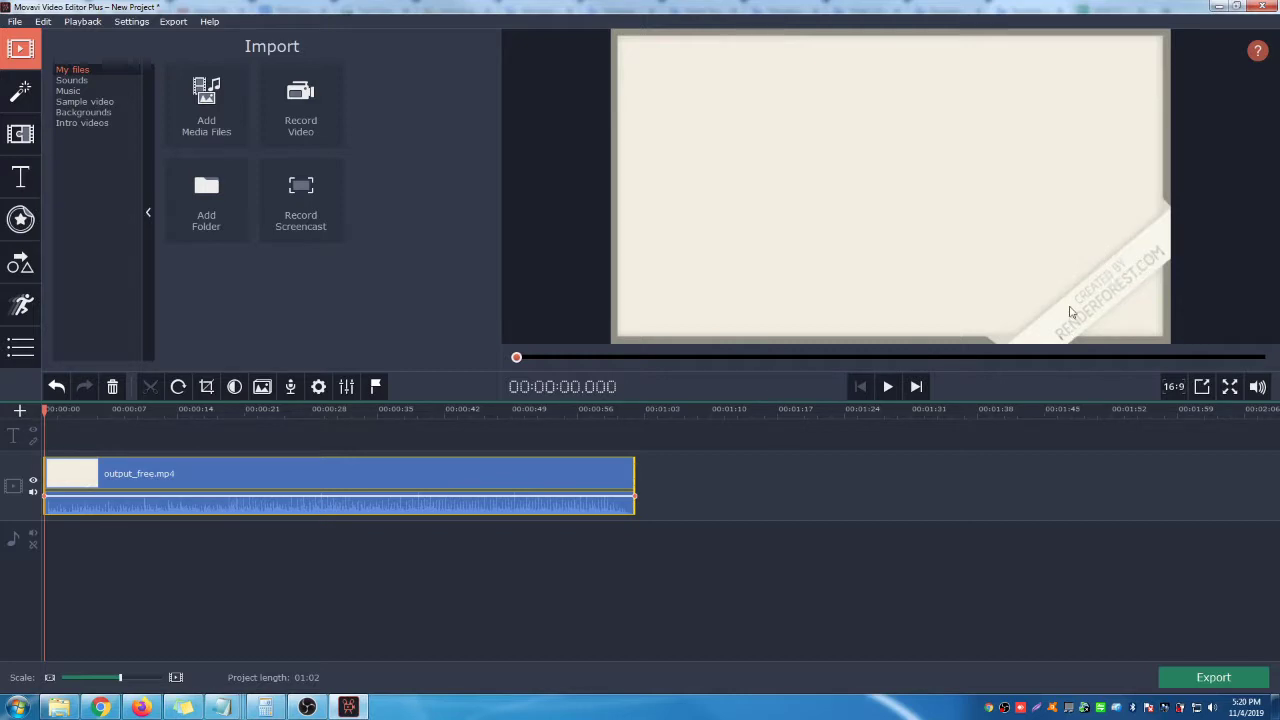
Add an extra video track above the output_free.mp4 clip.
right_click(17, 488)
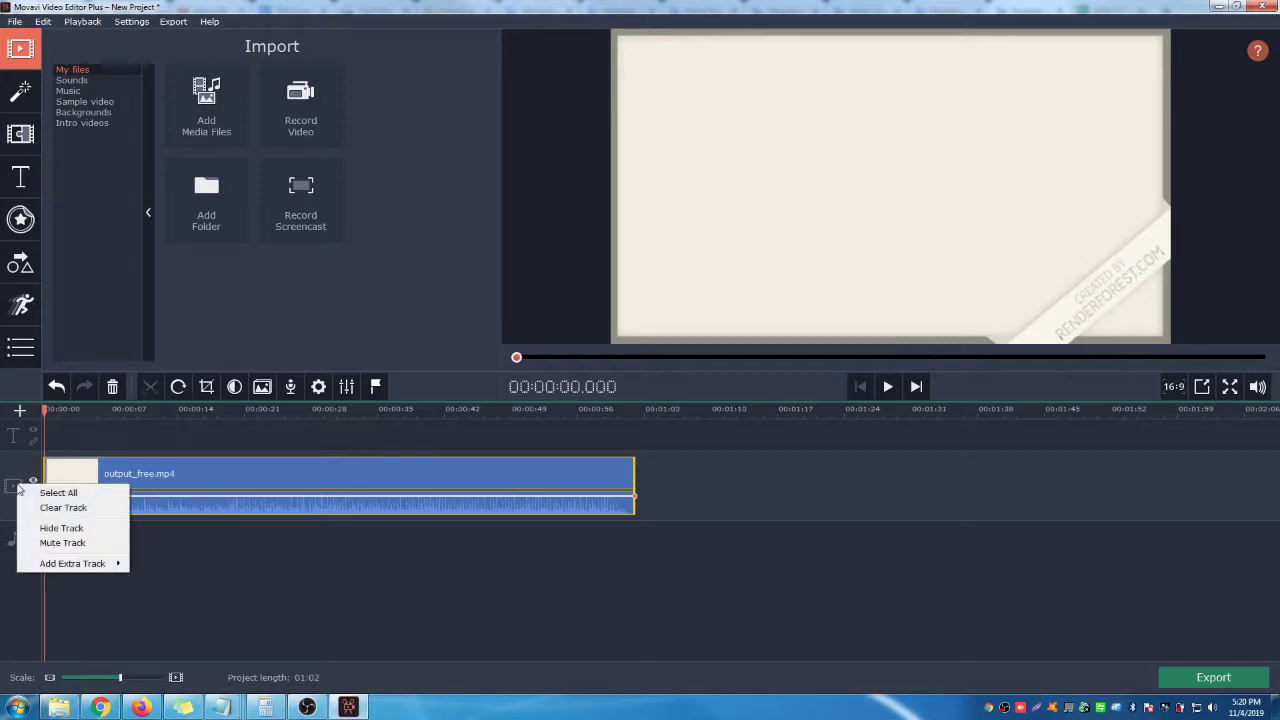
mouse_move(88, 564)
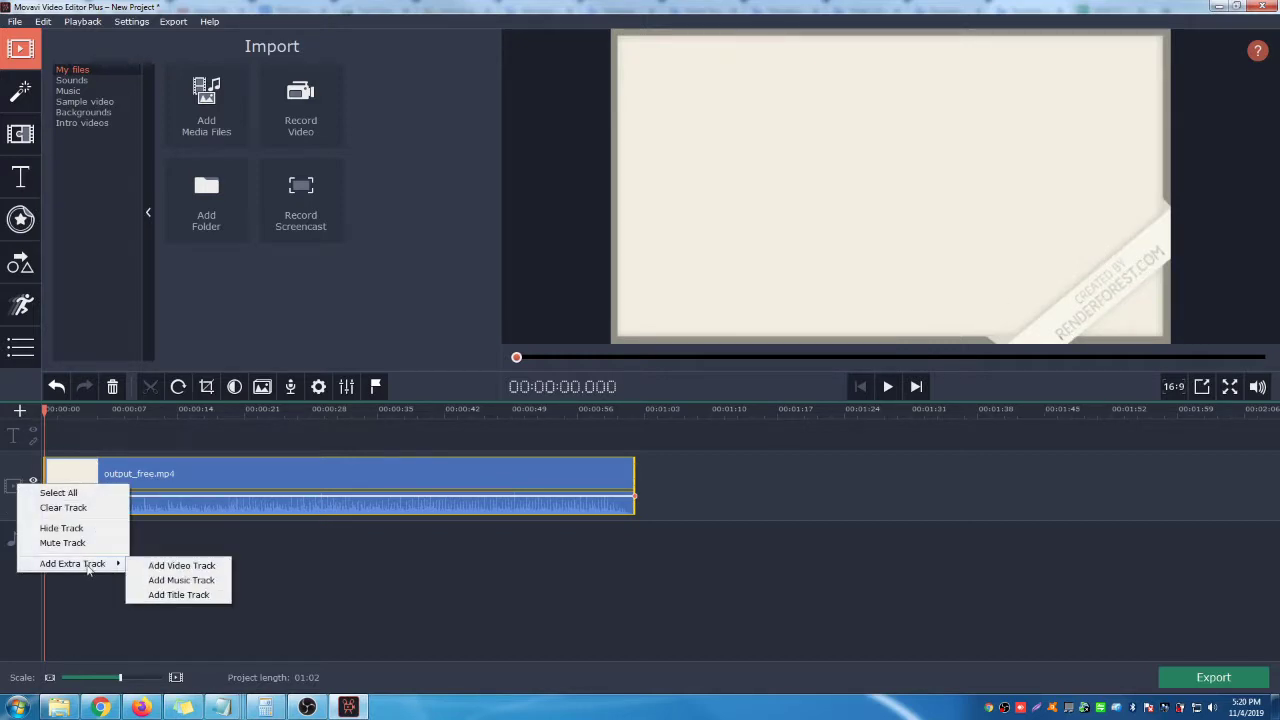
click(201, 566)
click(66, 468)
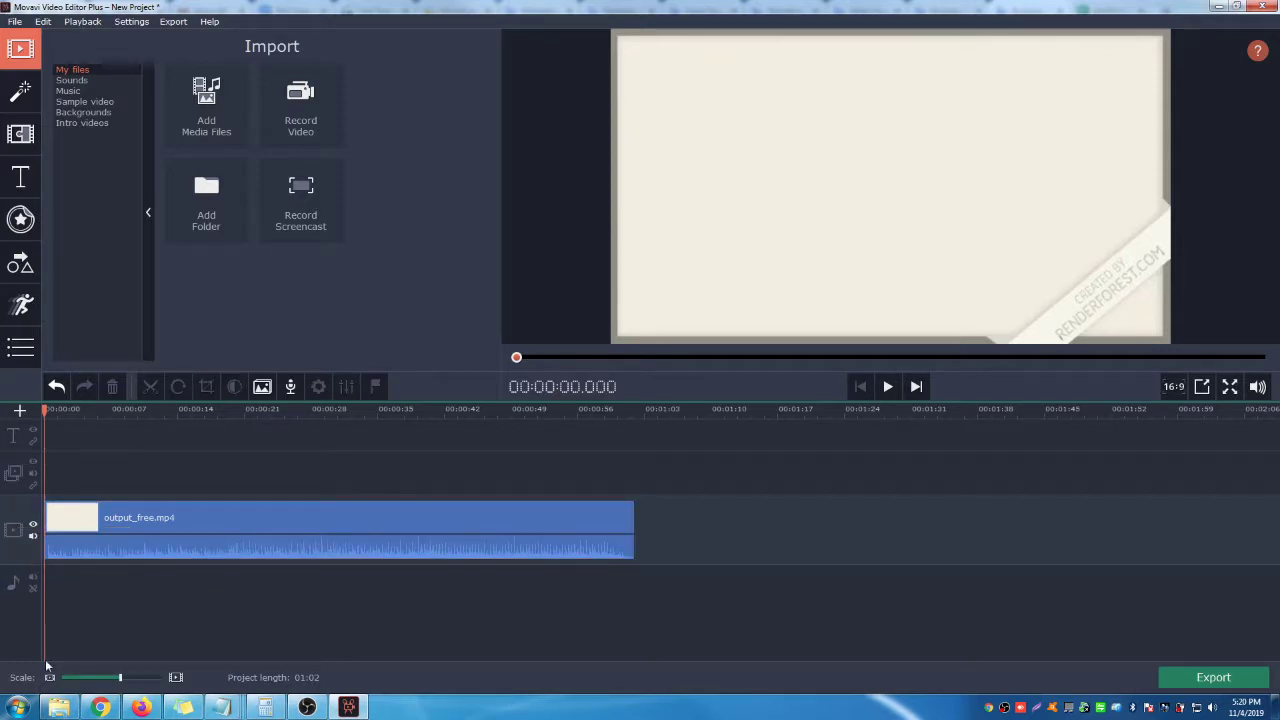
Find the AVIETCS banner image logo.jpg in the AVIETCS Logo folder on drive E and add it to the overlay track.
click(59, 707)
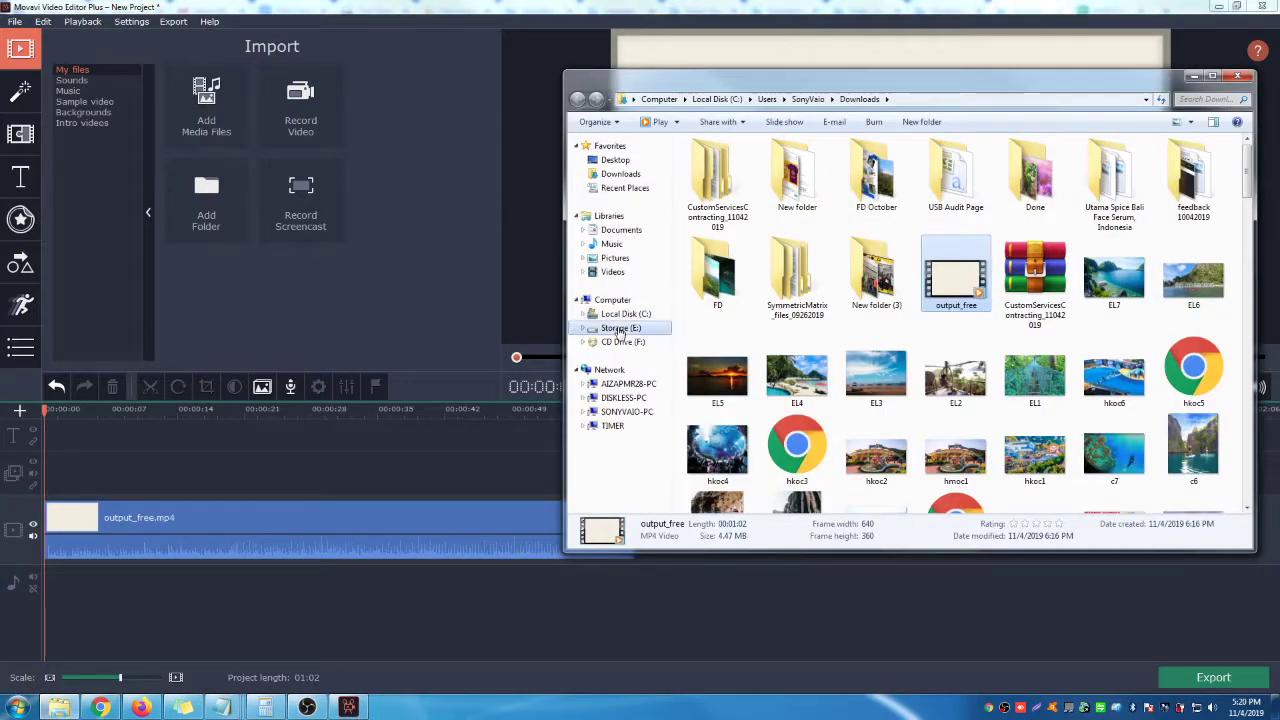
click(620, 328)
double_click(733, 206)
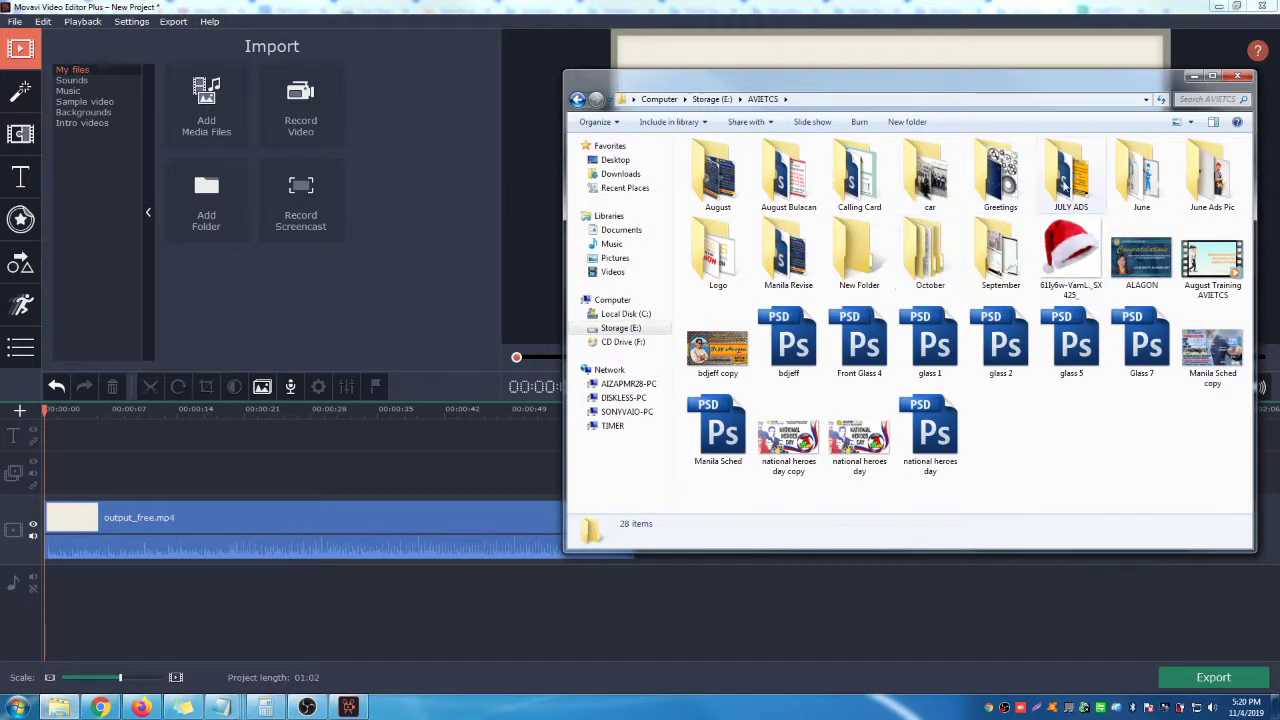
double_click(722, 258)
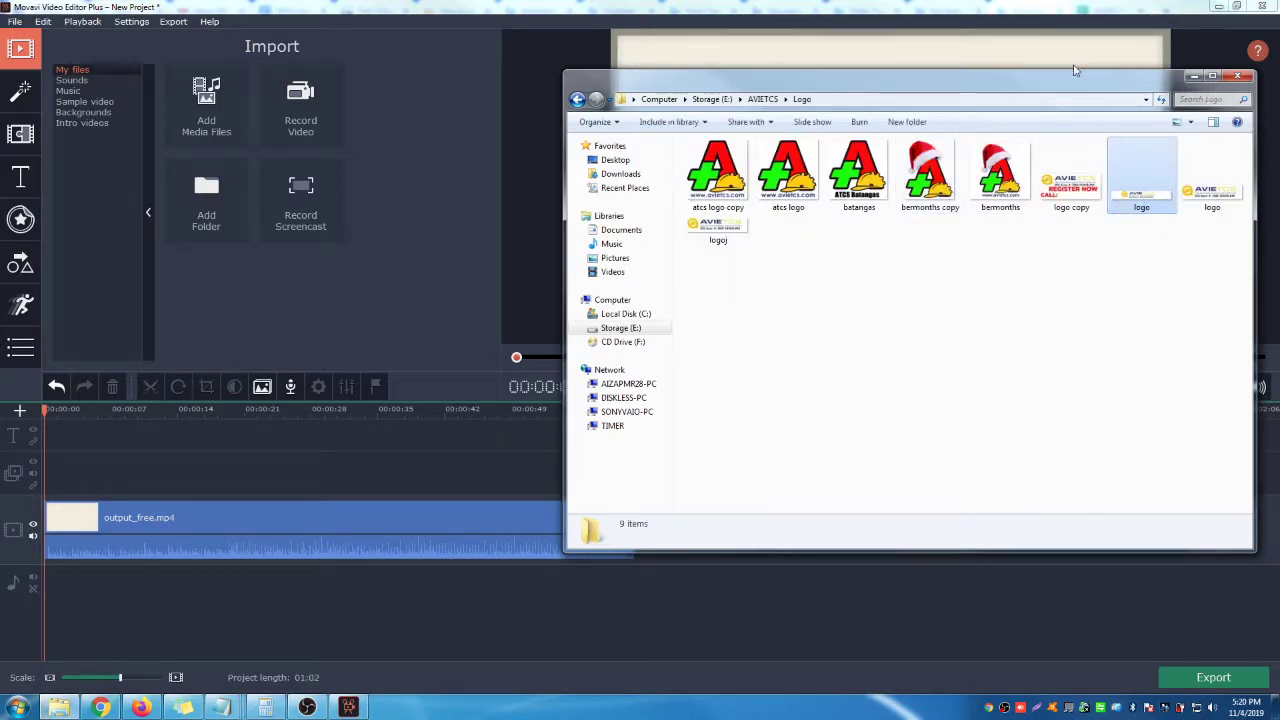
click(1143, 200)
drag(900, 78, 893, 213)
drag(315, 484, 88, 474)
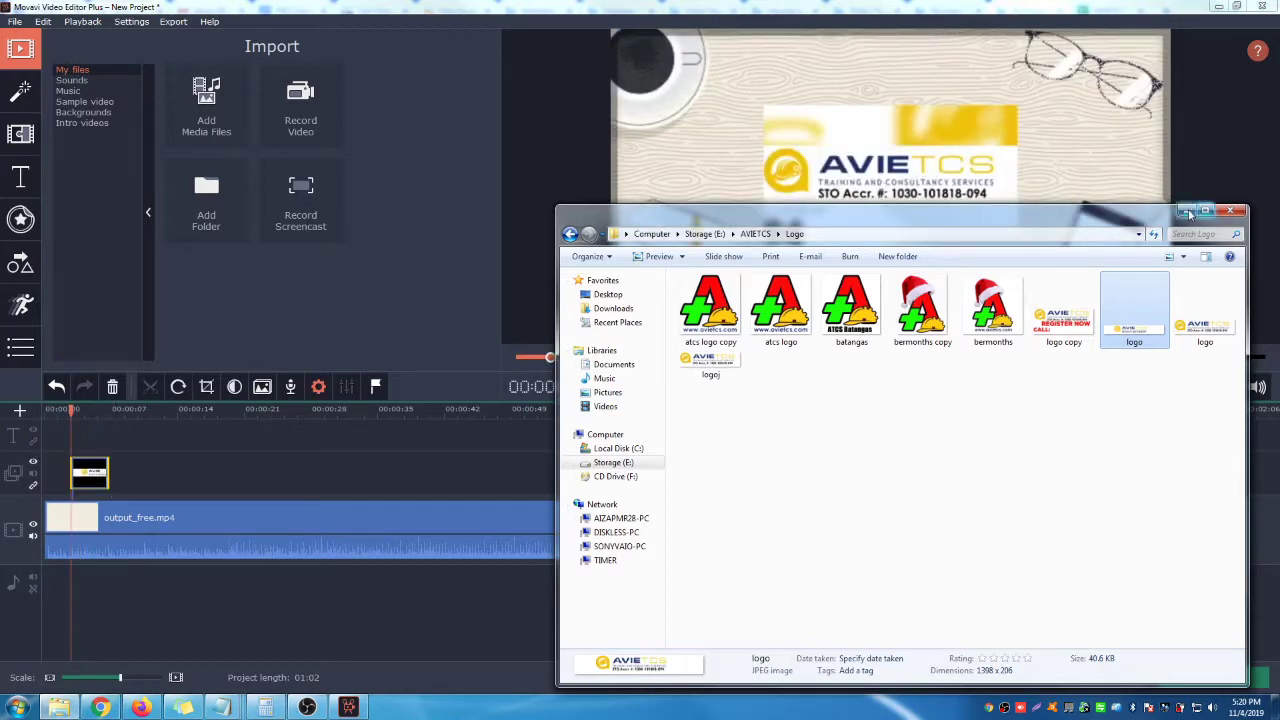
Move the logo.jpg clip to the start of the timeline and extend it to the end of the output_free.mp4 clip.
click(1185, 211)
click(84, 476)
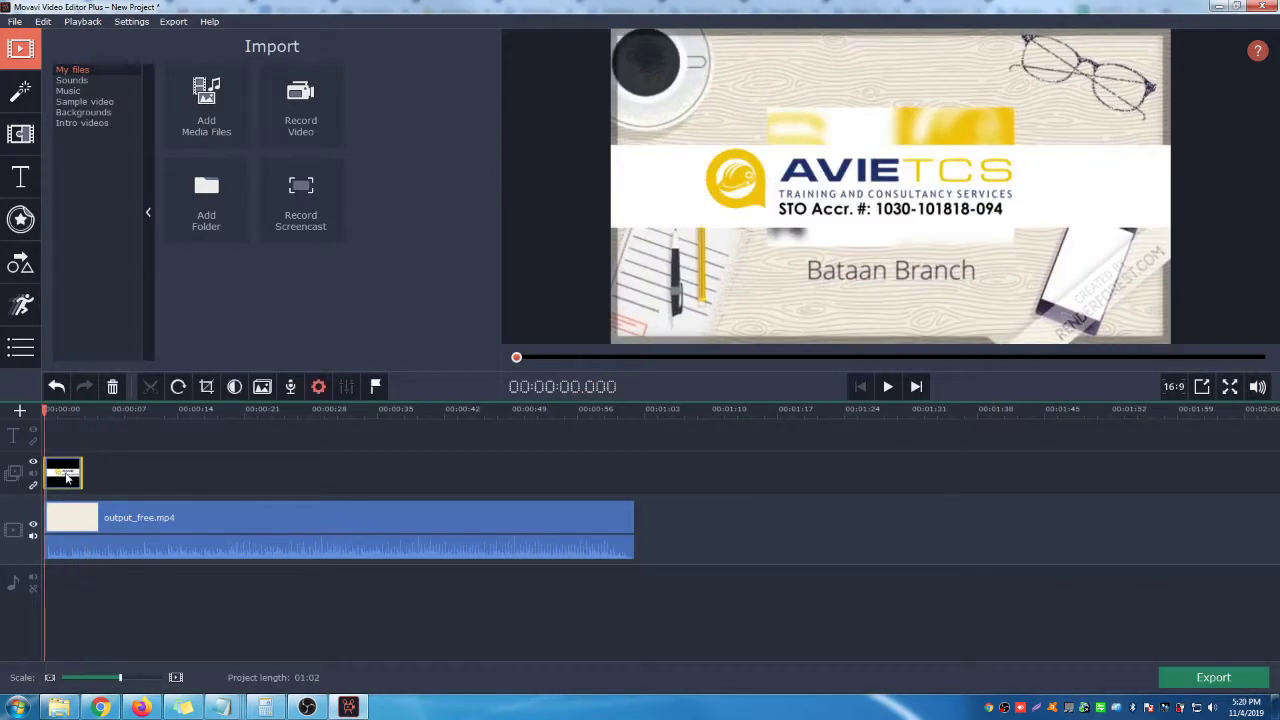
drag(88, 475, 634, 482)
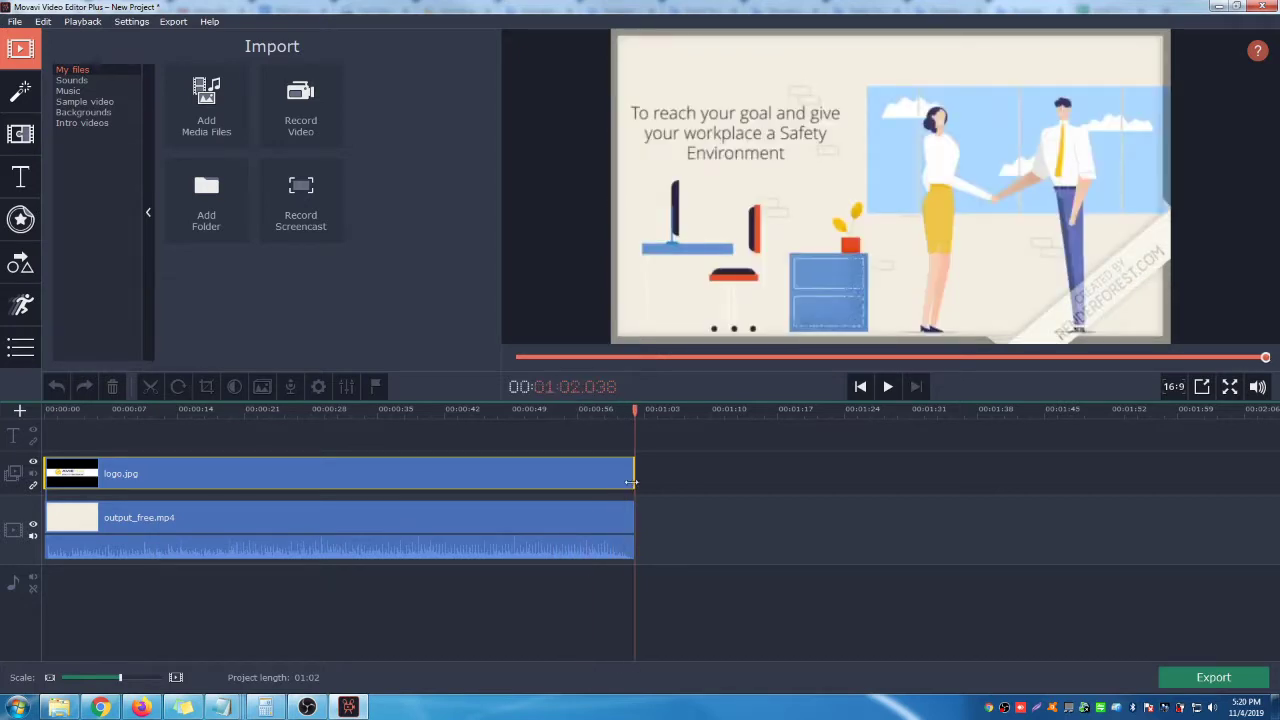
right_click(90, 468)
click(160, 505)
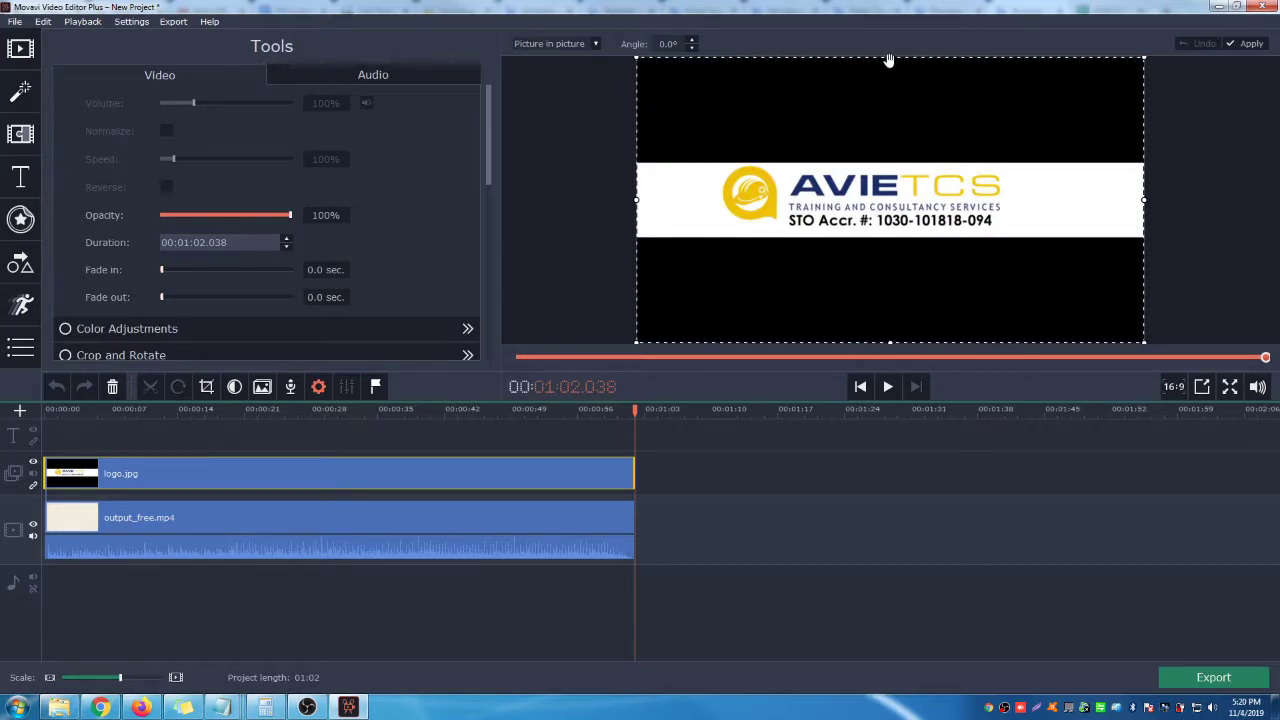
mouse_move(888, 60)
mouse_down()
mouse_move(889, 89)
mouse_move(889, 61)
mouse_up()
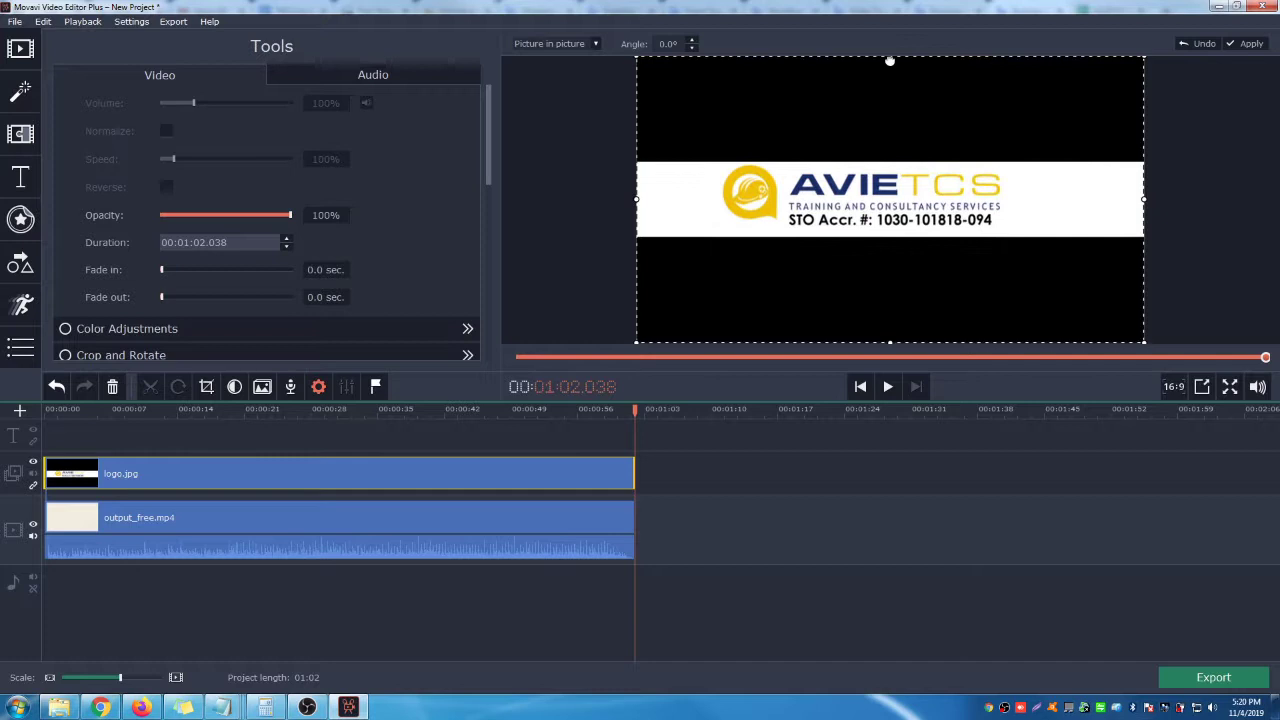
drag(1144, 57, 910, 192)
drag(808, 242, 920, 166)
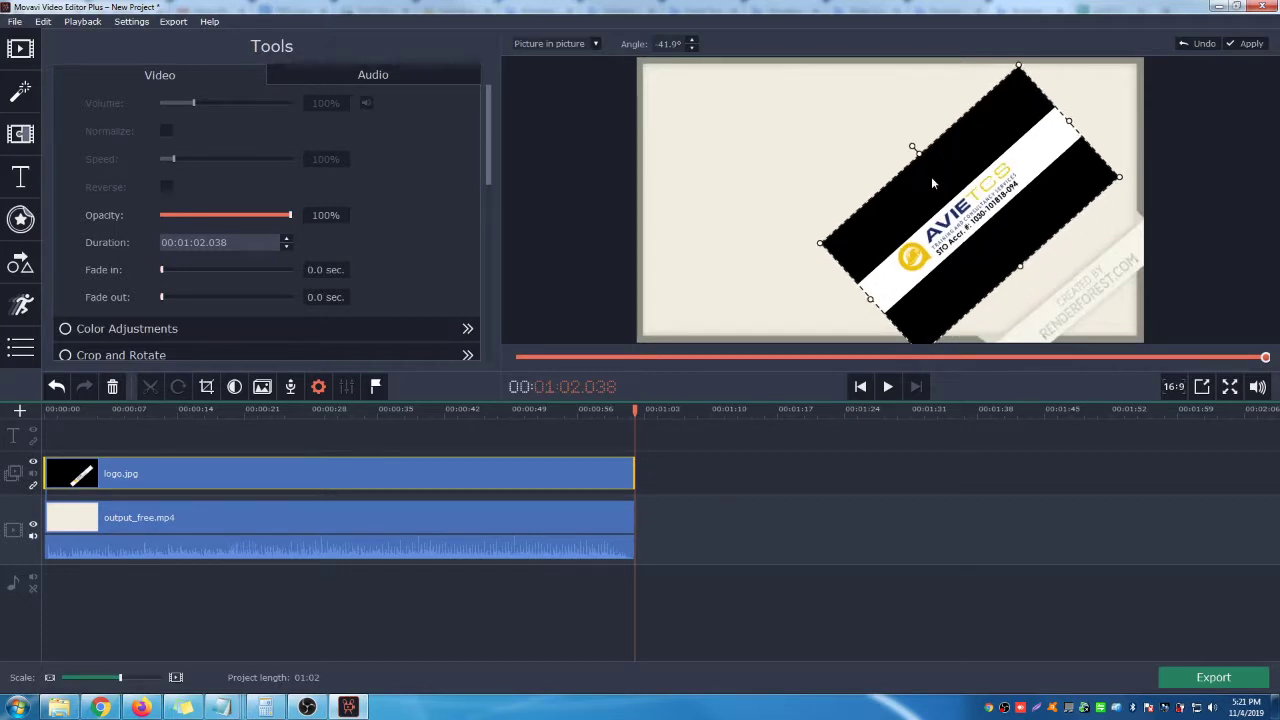
key(ctrl+z)
key(ctrl+z)
key(ctrl+z)
key(ctrl+z)
key(ctrl+z)
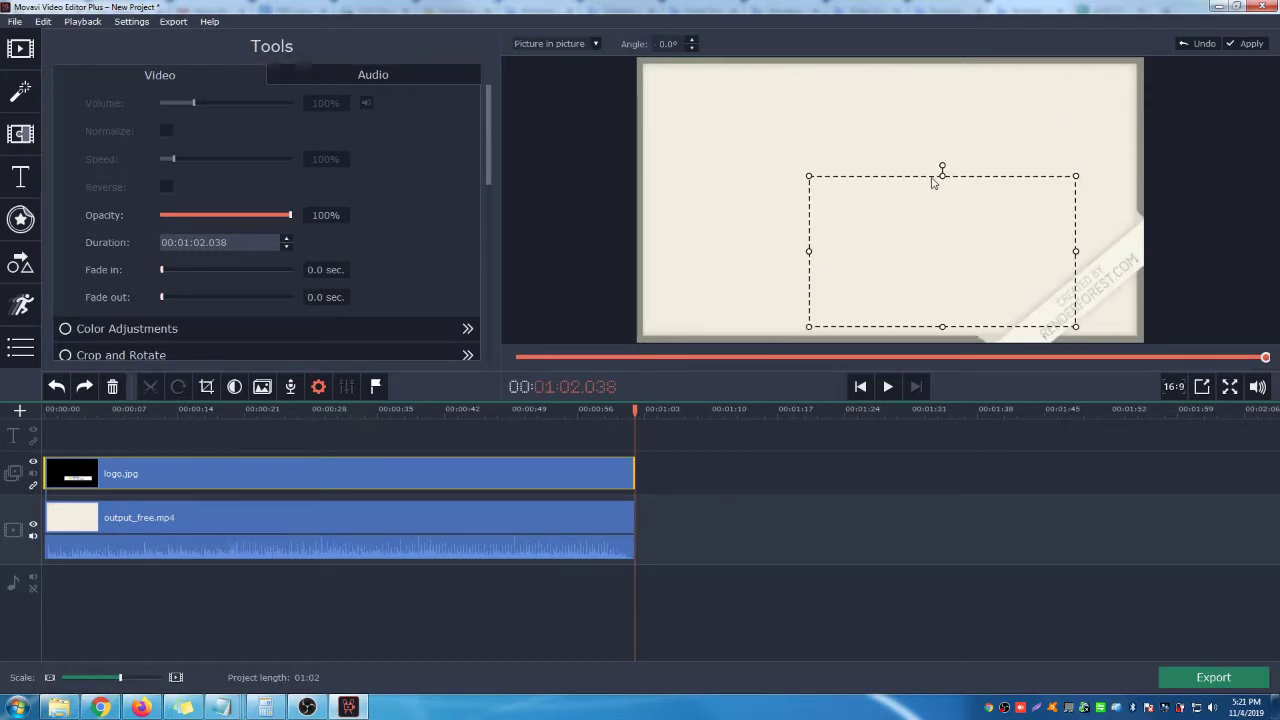
key(ctrl+z)
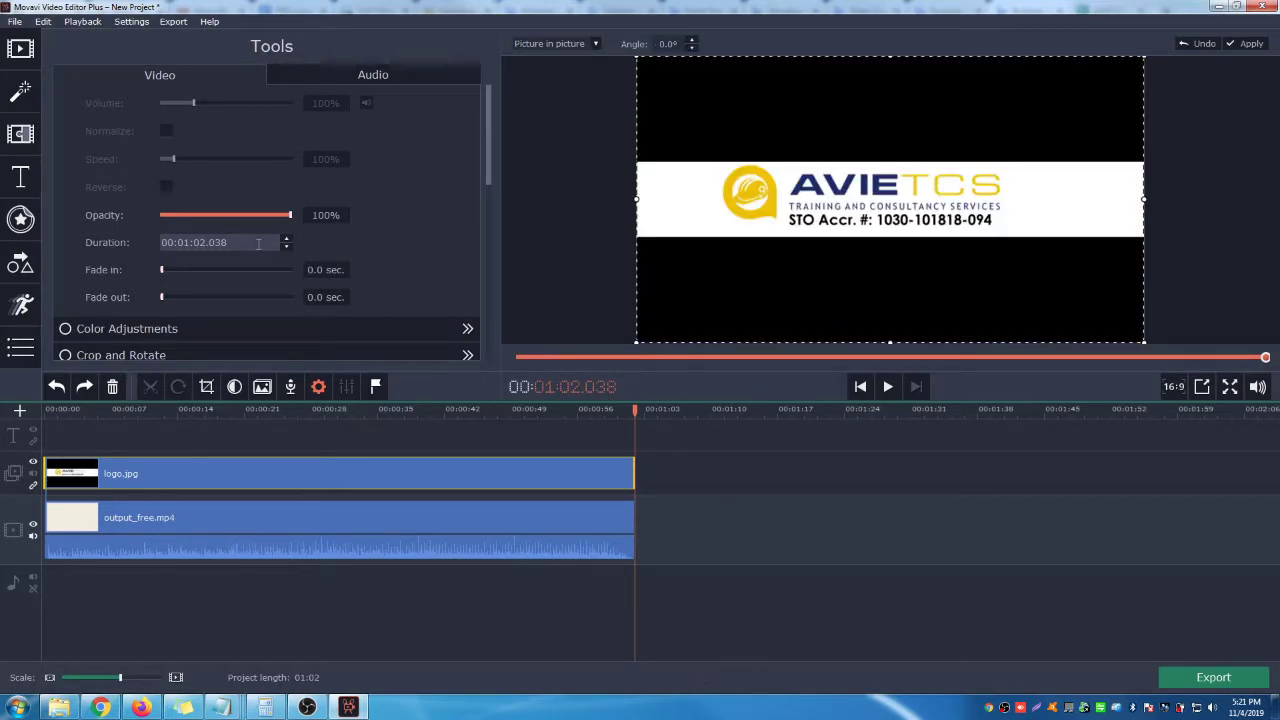
Crop the logo.jpg clip to the full width of its white banner and apply the crop.
scroll(115, 267, down, 2)
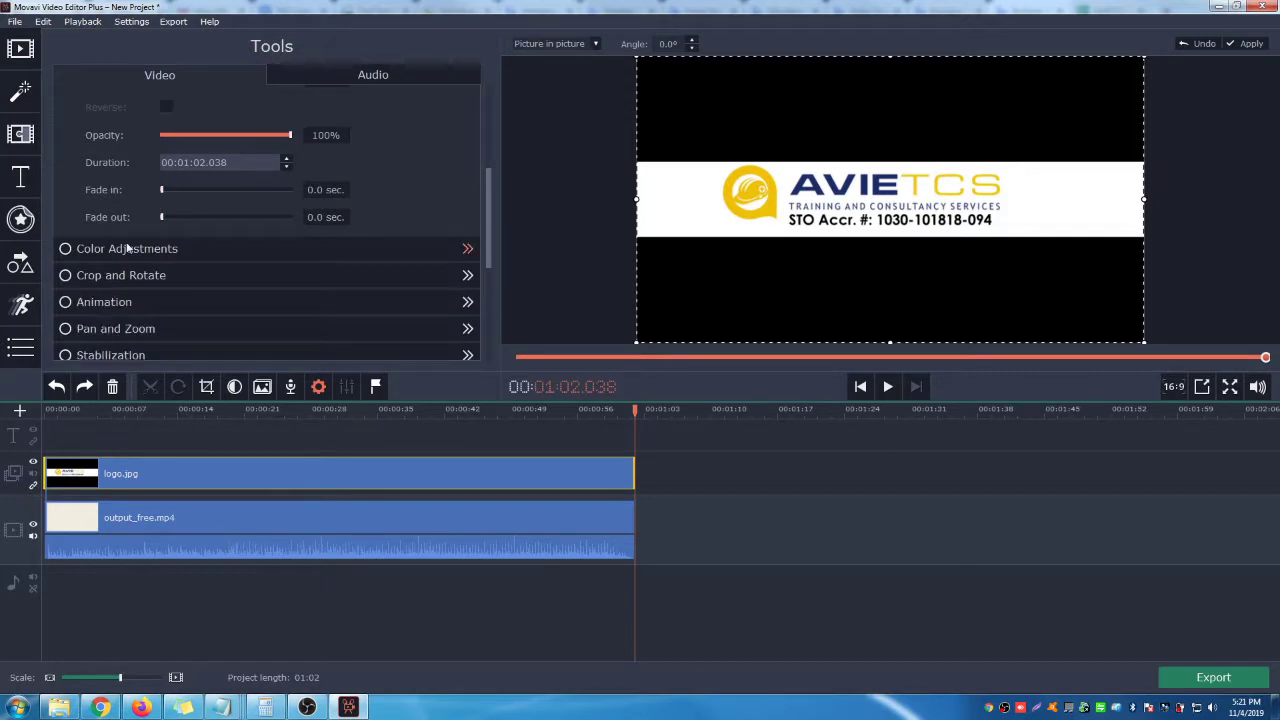
click(130, 278)
drag(806, 186, 568, 178)
drag(975, 186, 1209, 184)
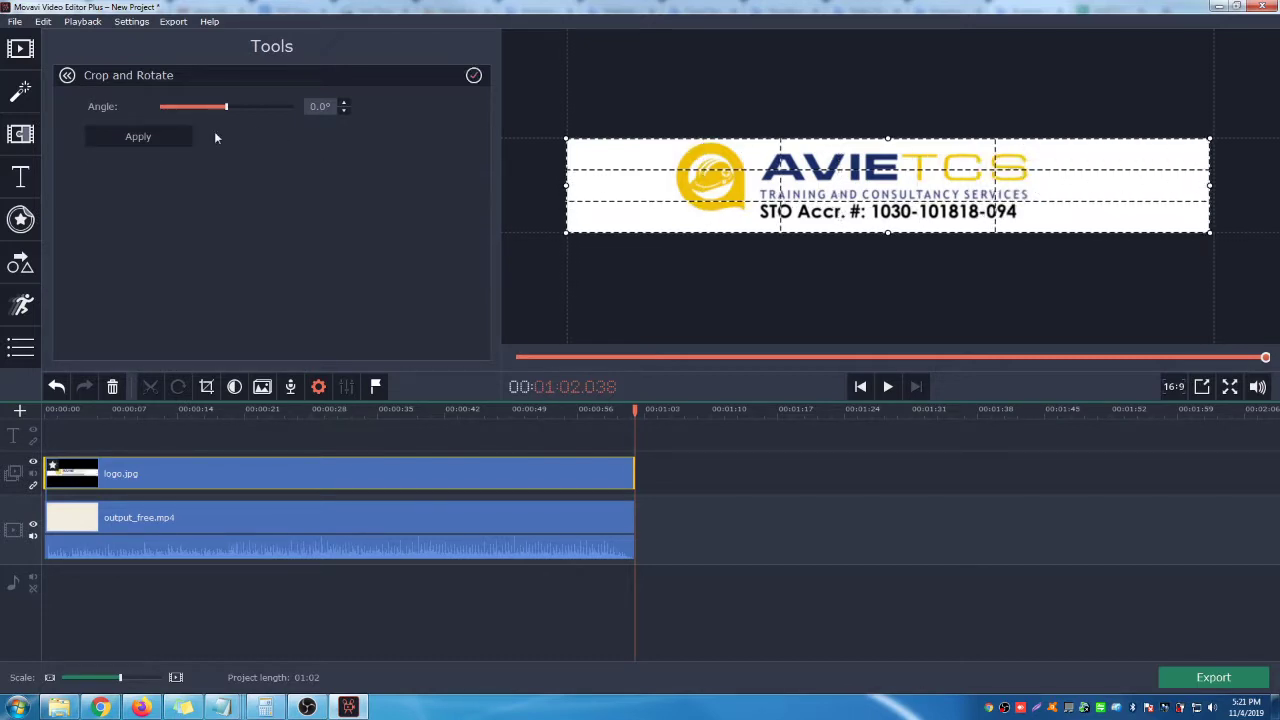
click(150, 137)
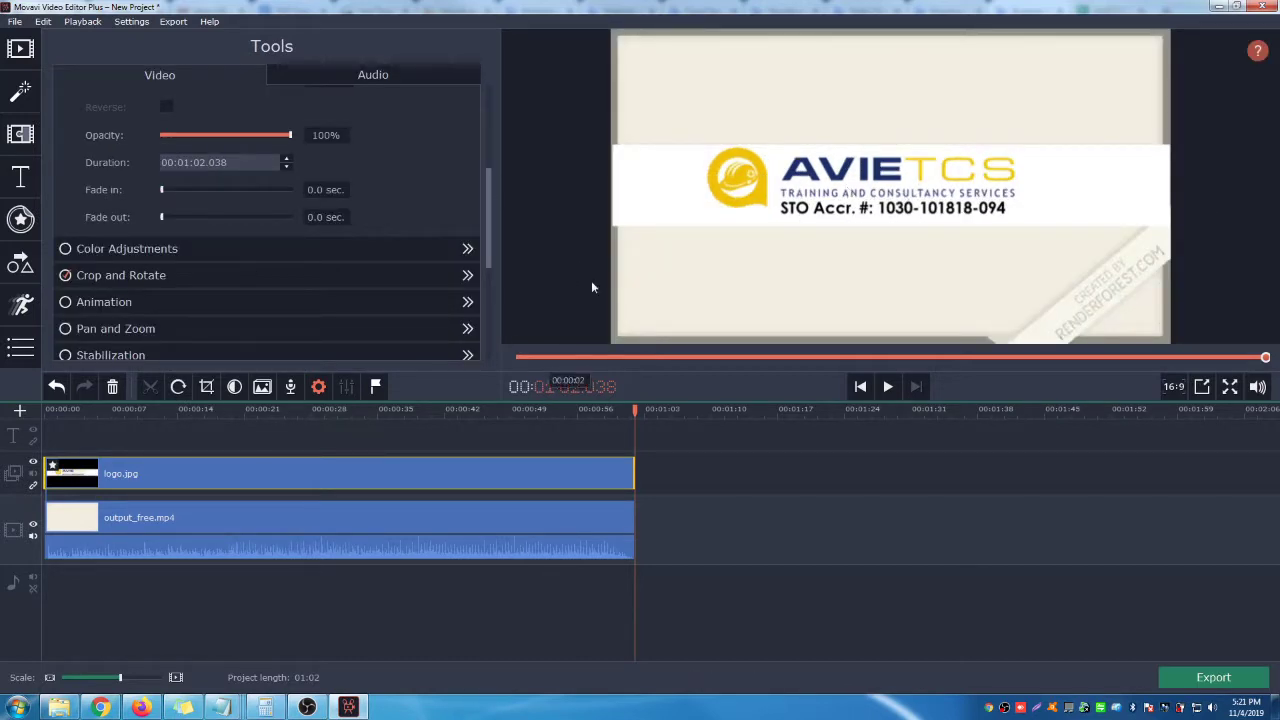
Shrink the logo banner, rotate it to about -39.9° and position it over the Renderforest watermark in the lower-right corner of the video.
right_click(158, 475)
click(211, 514)
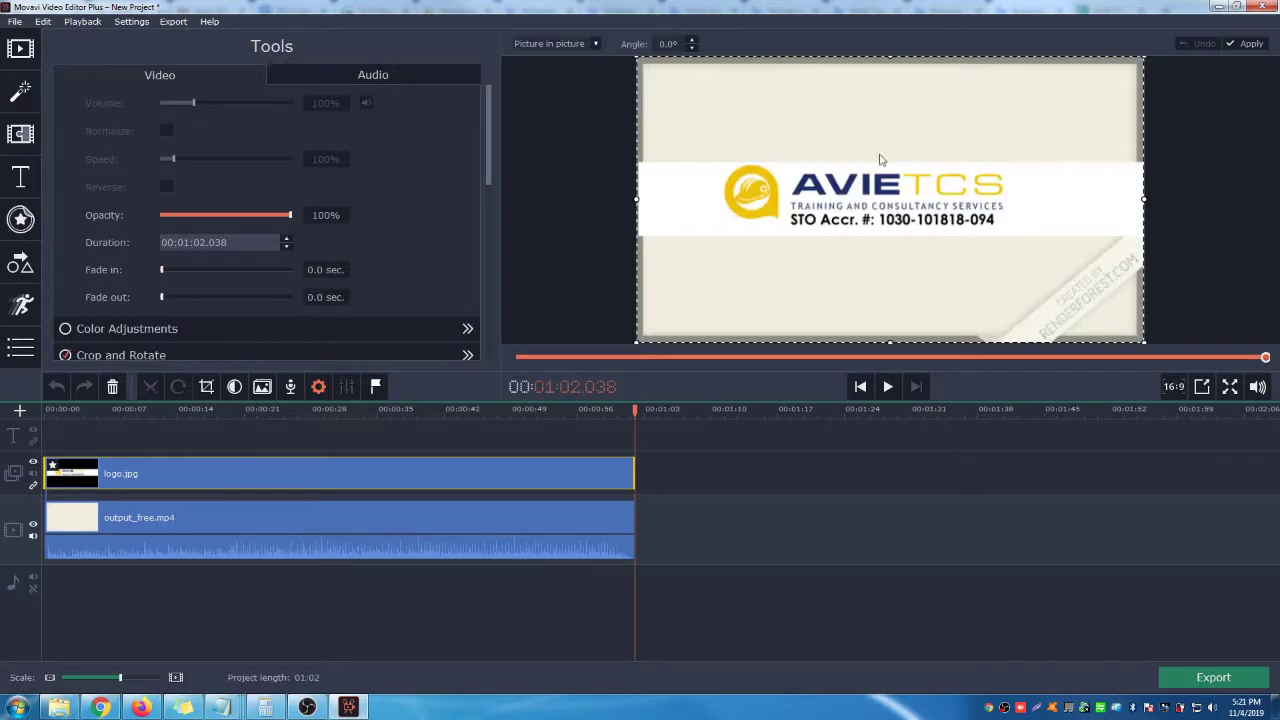
drag(638, 58, 784, 172)
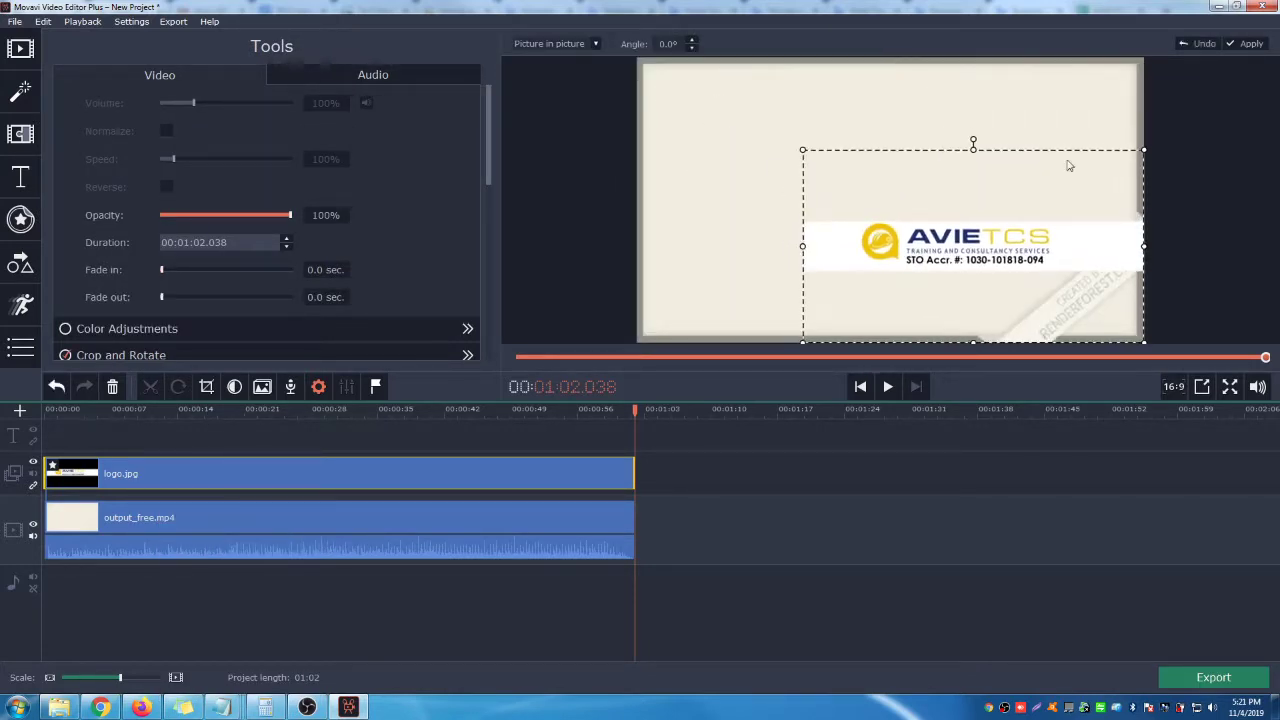
drag(977, 137, 903, 168)
drag(993, 255, 1093, 295)
drag(1136, 101, 1113, 170)
drag(1108, 288, 1131, 262)
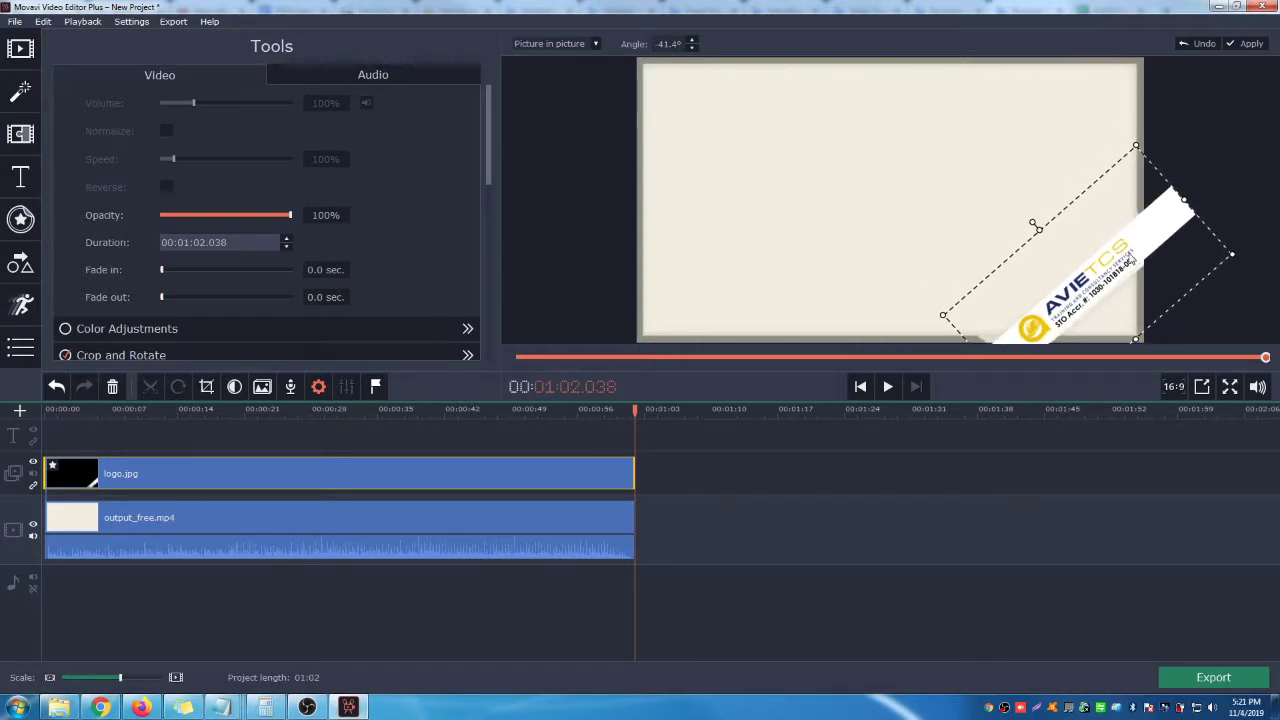
drag(1040, 224, 1043, 221)
drag(1110, 276, 1115, 276)
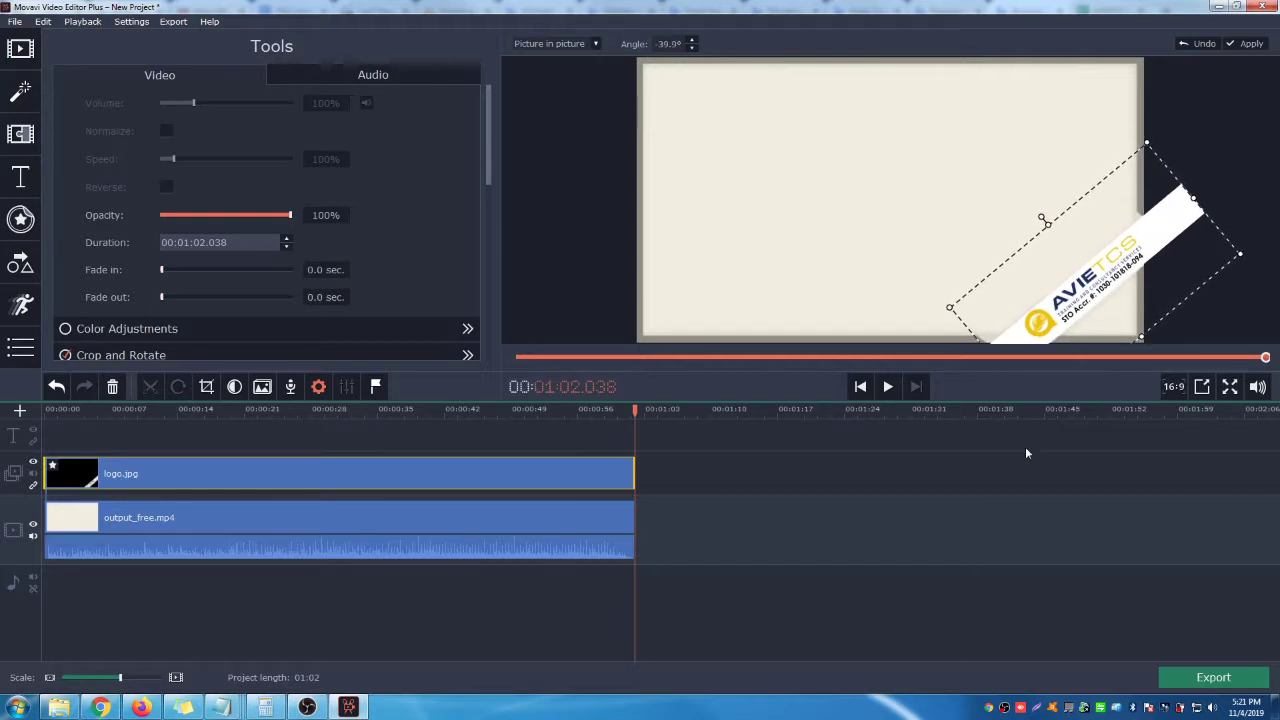
click(980, 503)
Play the first few seconds from the start to check how the logo banner covers the watermark.
click(48, 414)
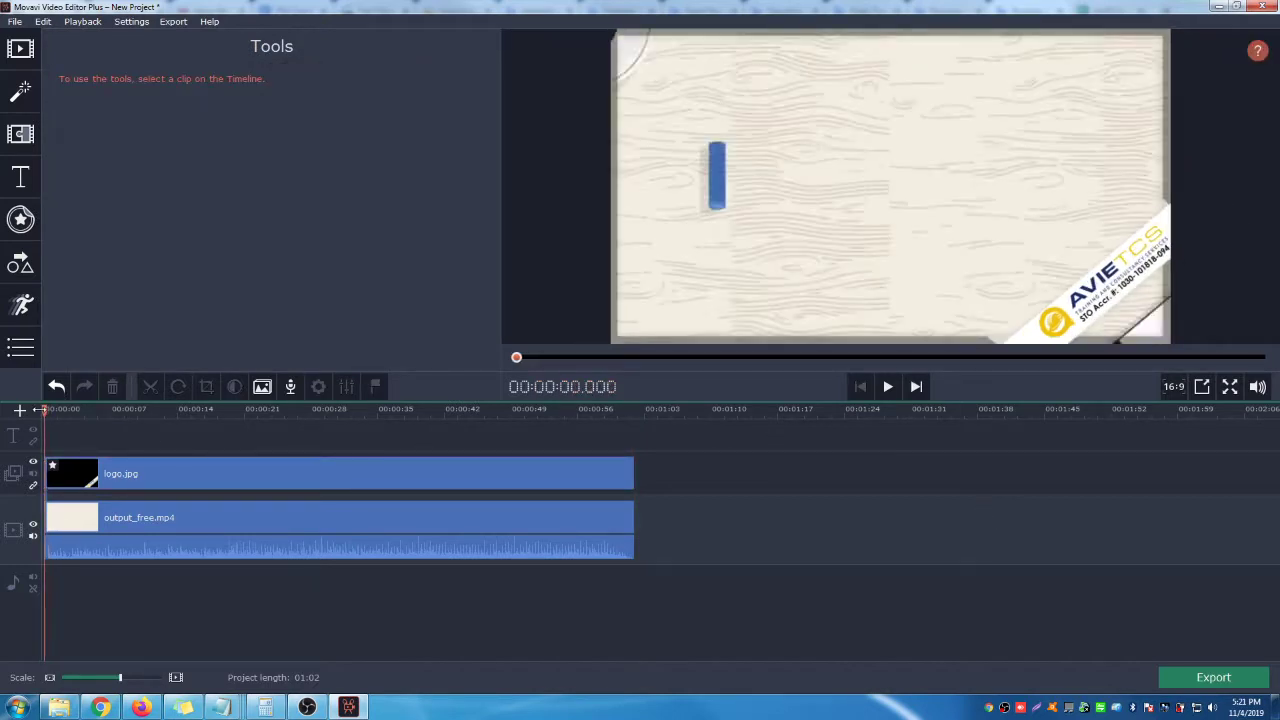
click(888, 387)
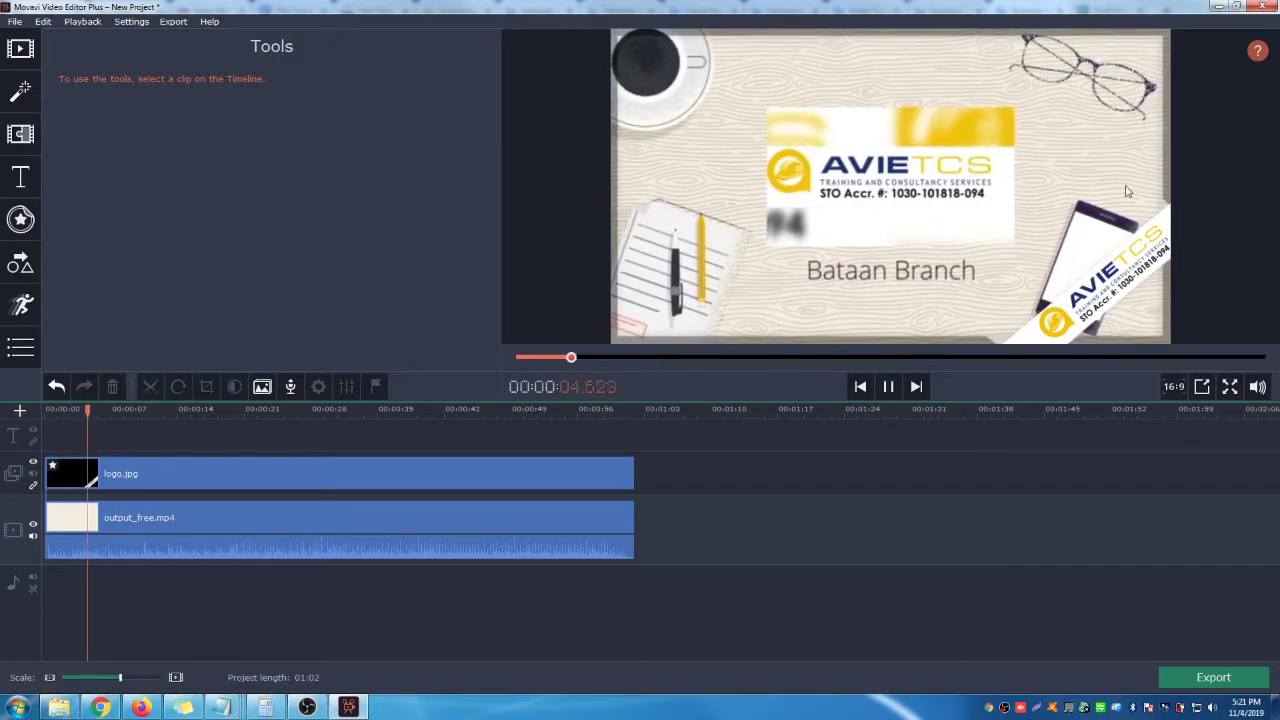
click(893, 395)
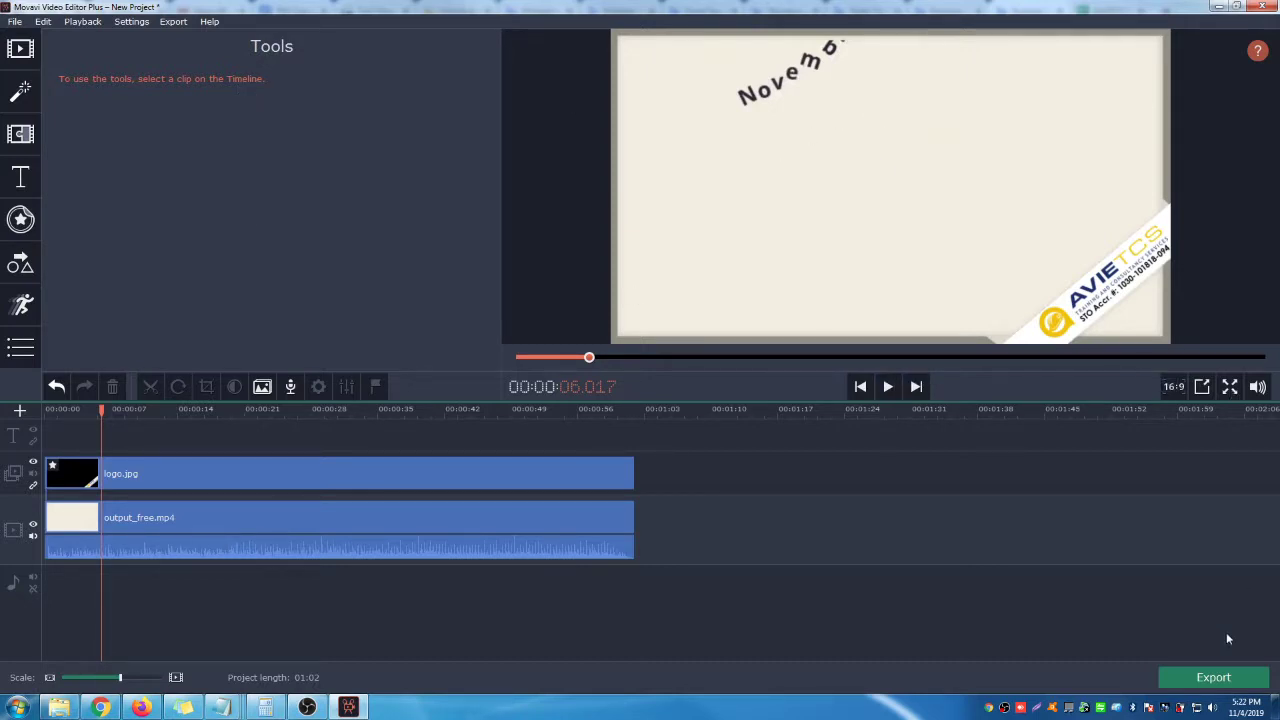
Set up an MP4 export of the project with the file name Avietcs November.
click(1210, 679)
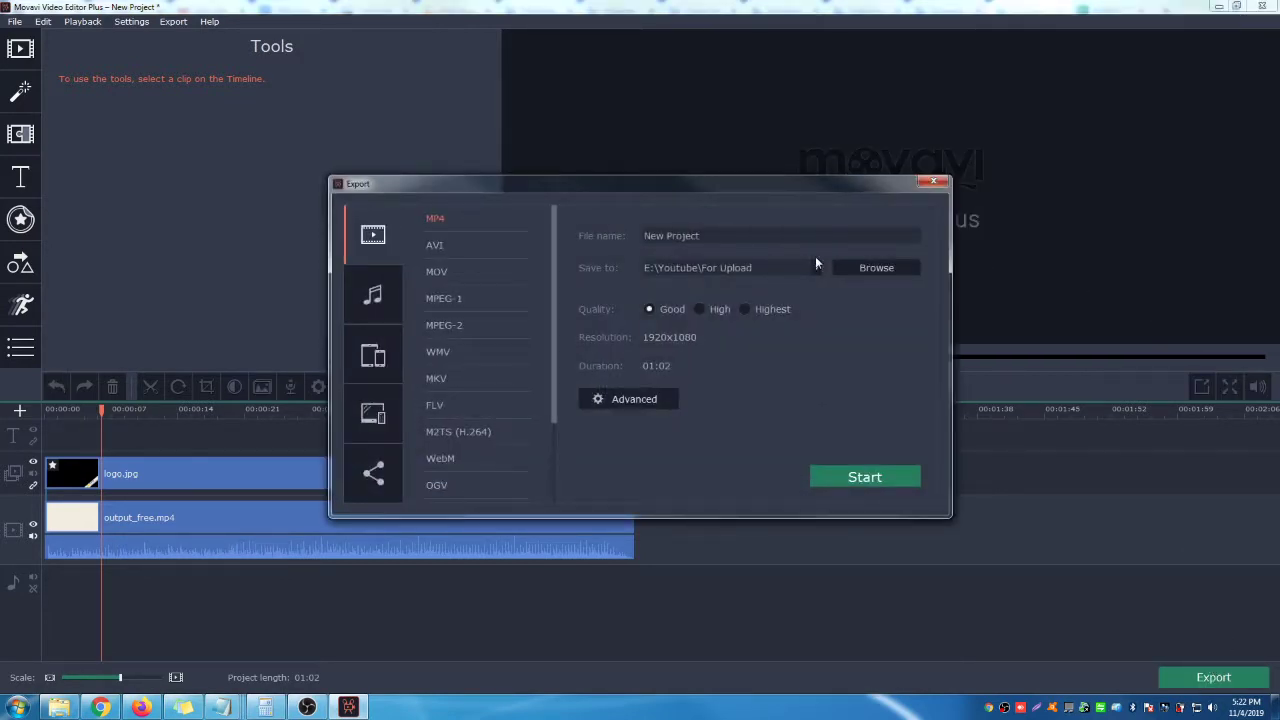
drag(695, 237, 573, 244)
text(Avietcs November)
Set the export resolution to 1280x720 (16:9), export Avietcs November as MP4 and open its output folder.
click(640, 405)
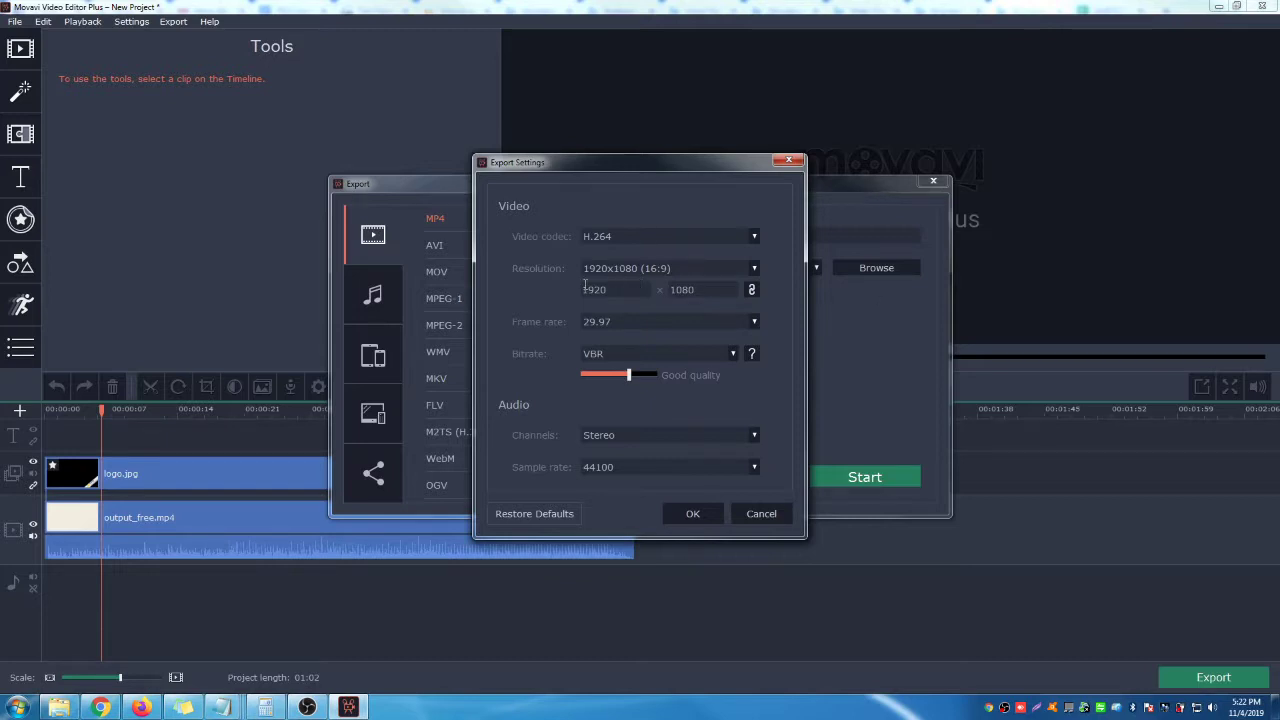
click(626, 270)
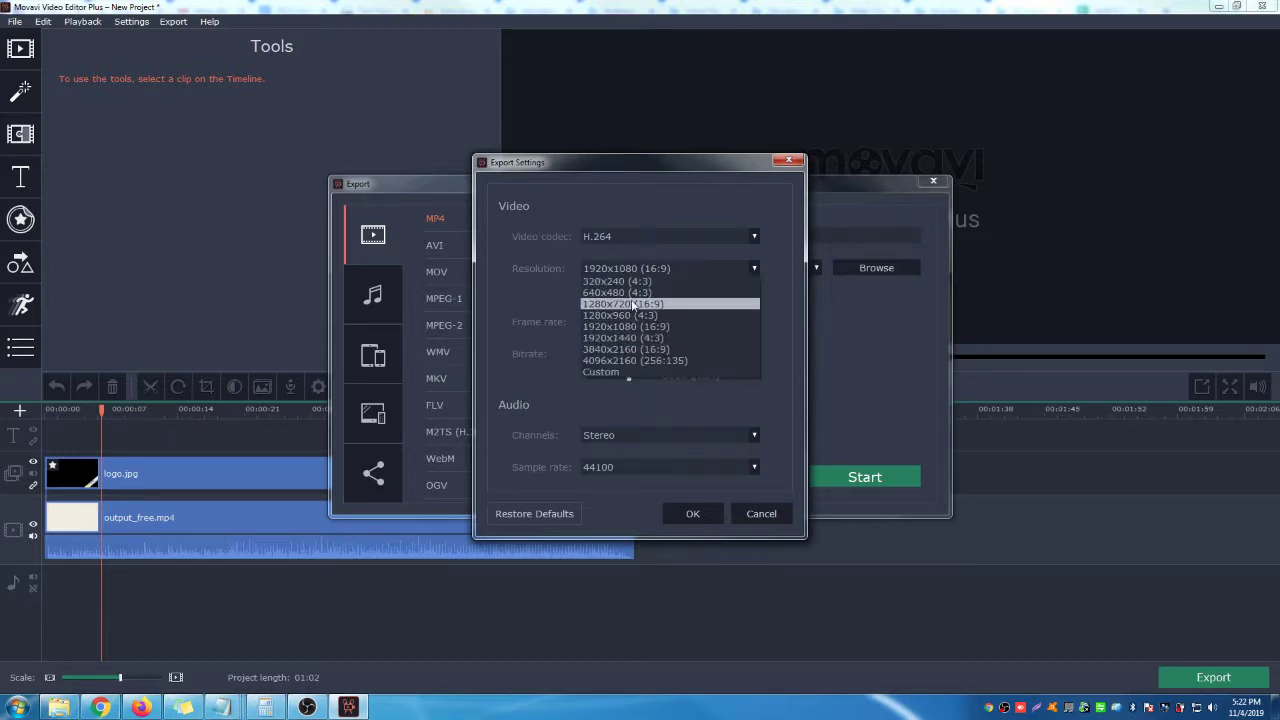
click(634, 306)
click(735, 514)
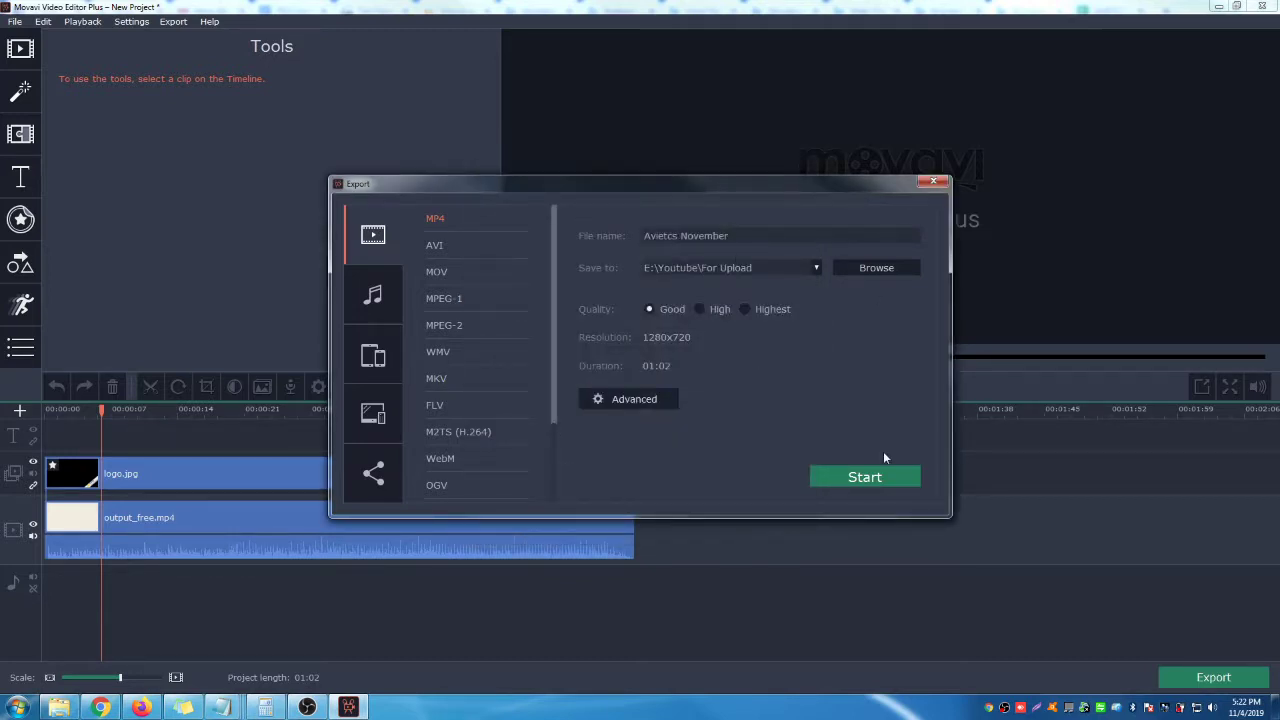
click(866, 477)
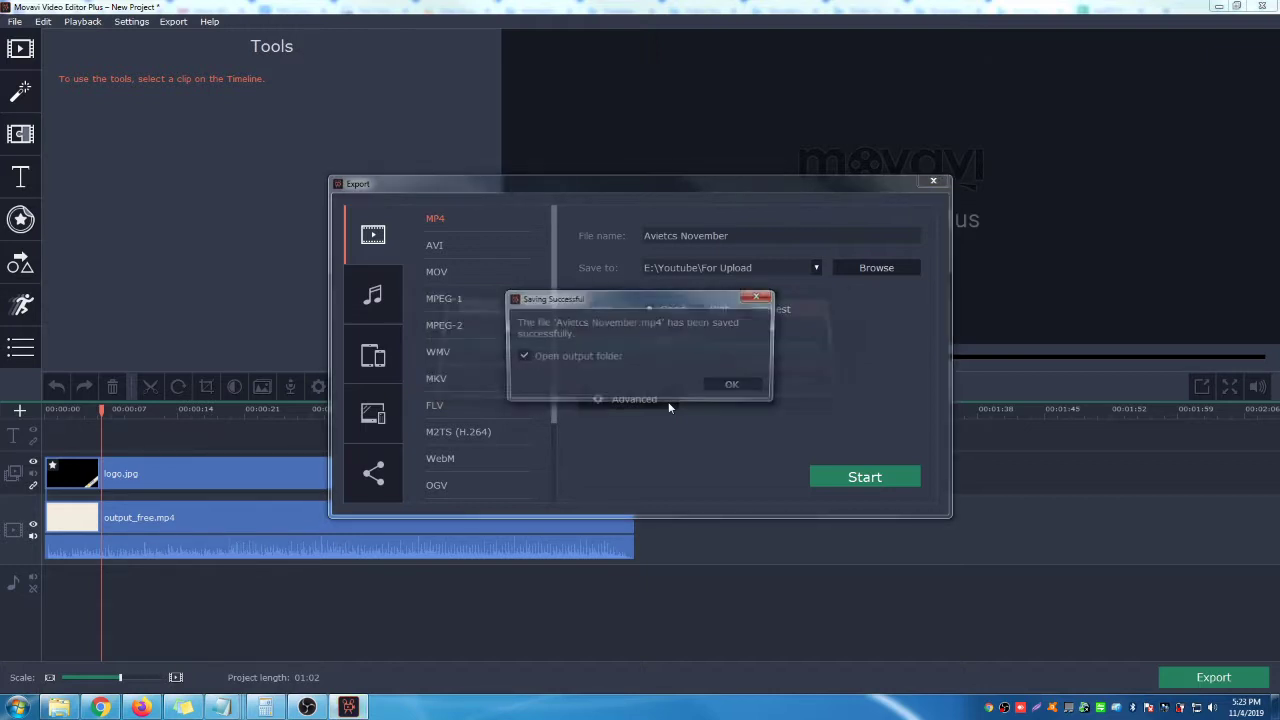
click(732, 382)
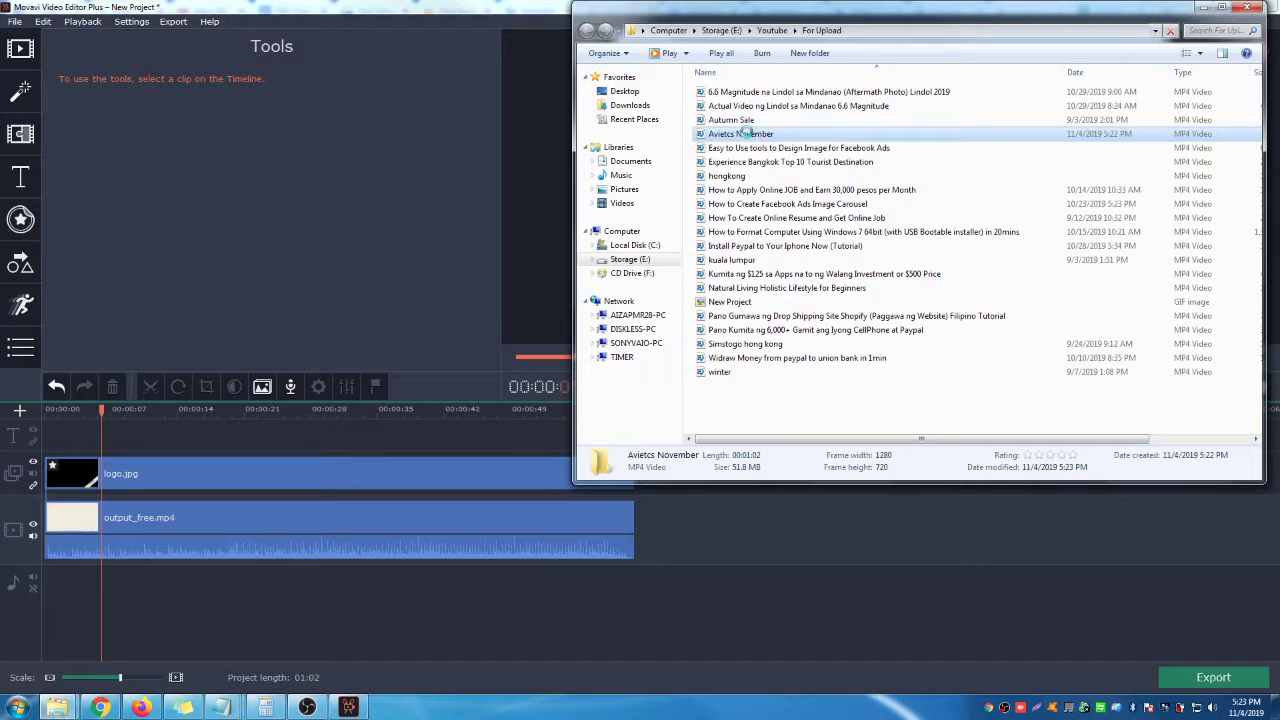
Open the exported Avietcs November video from the For Upload folder with VLC media player.
right_click(745, 133)
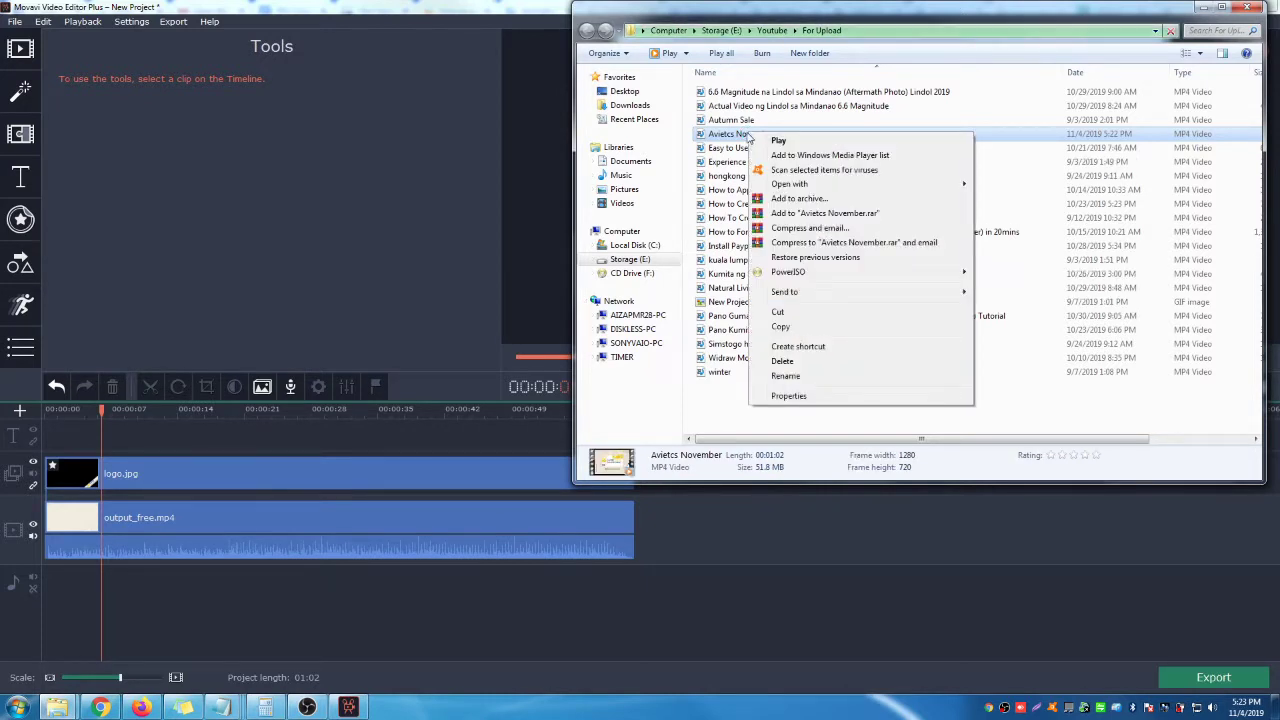
mouse_move(887, 188)
click(1004, 186)
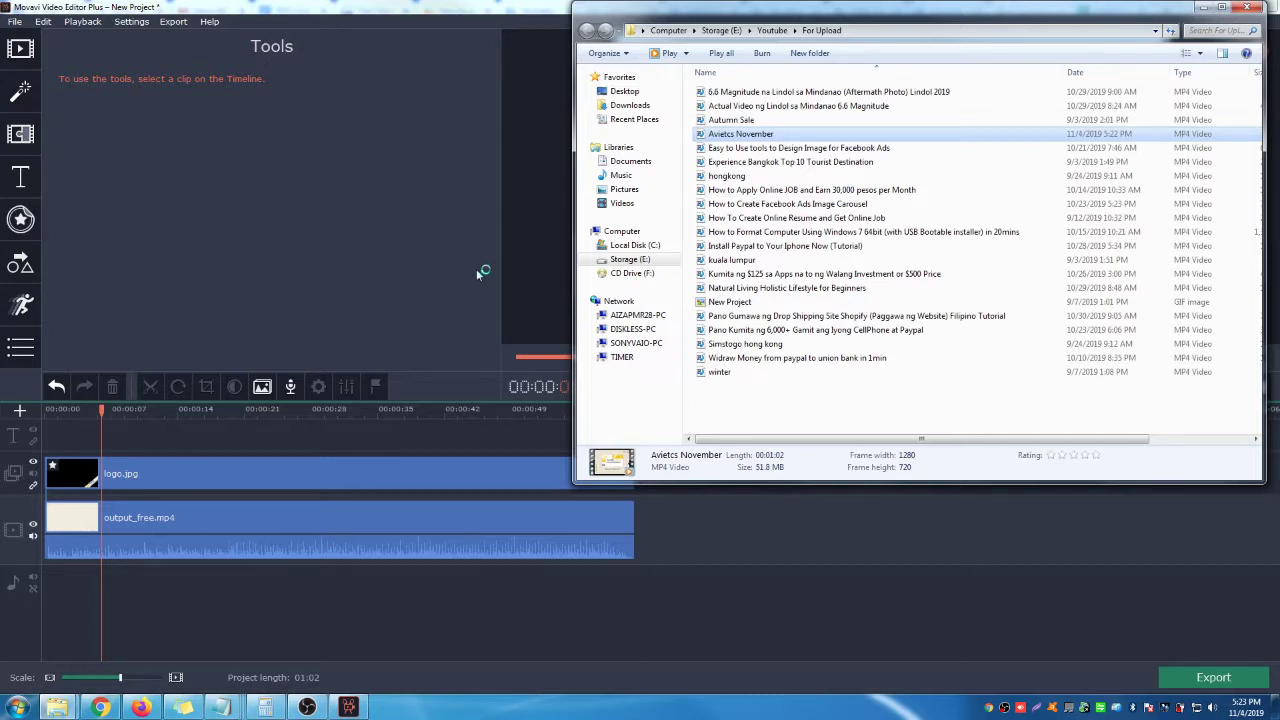
Close Movavi Video Editor Plus without saving the changes to the project.
click(516, 16)
click(1262, 8)
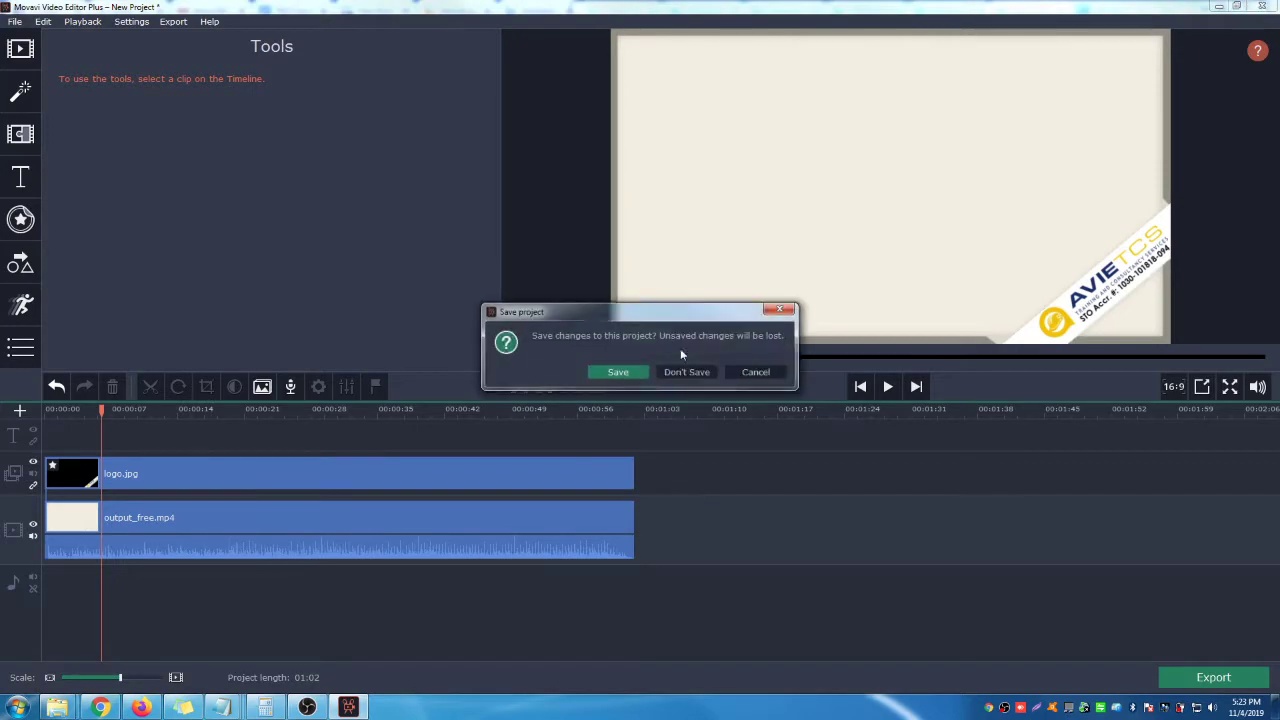
click(676, 372)
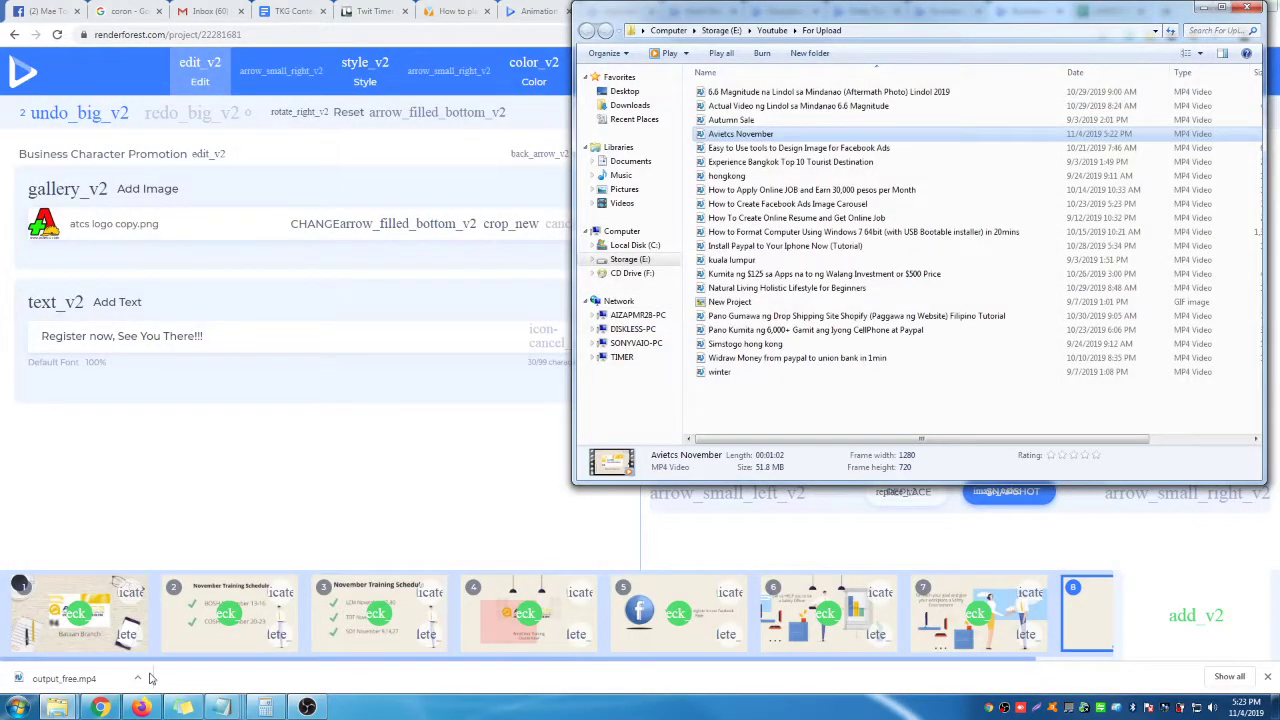
Decline the VLC update and watch Avietcs November with the player window moved clear of the screen edge, checking the logo over the watermark.
drag(1112, 12, 1056, 72)
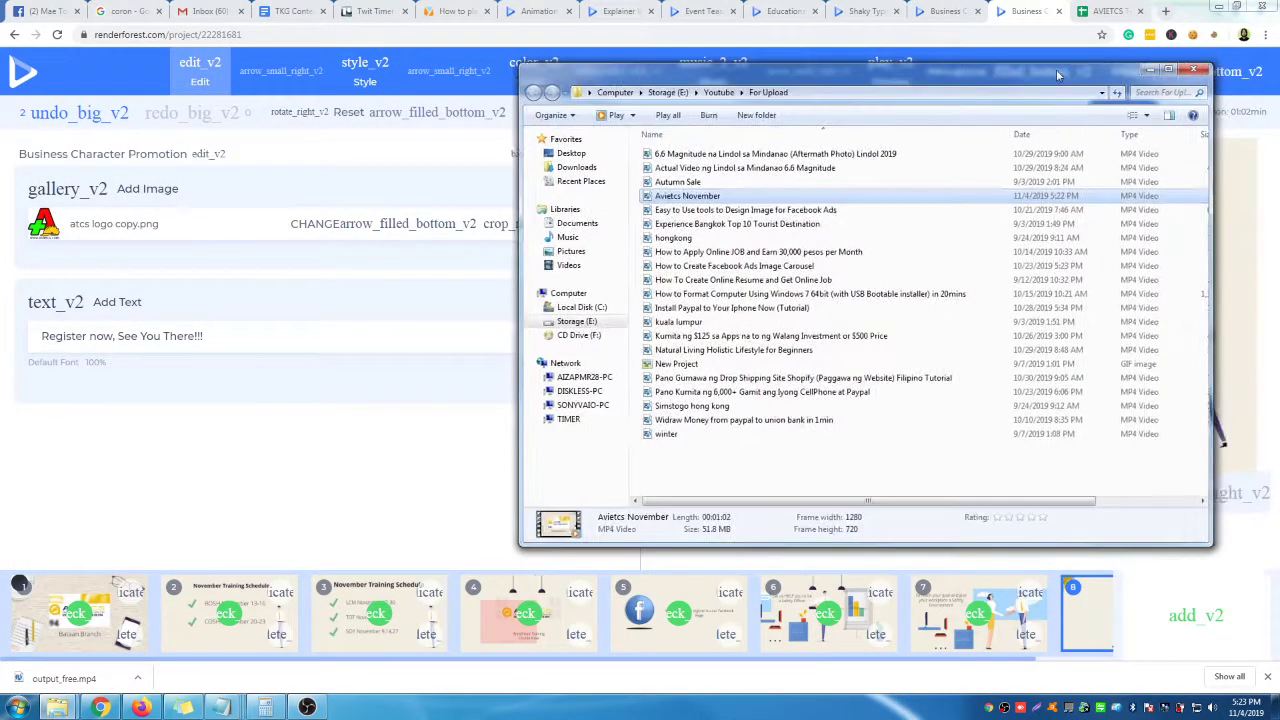
key(Return)
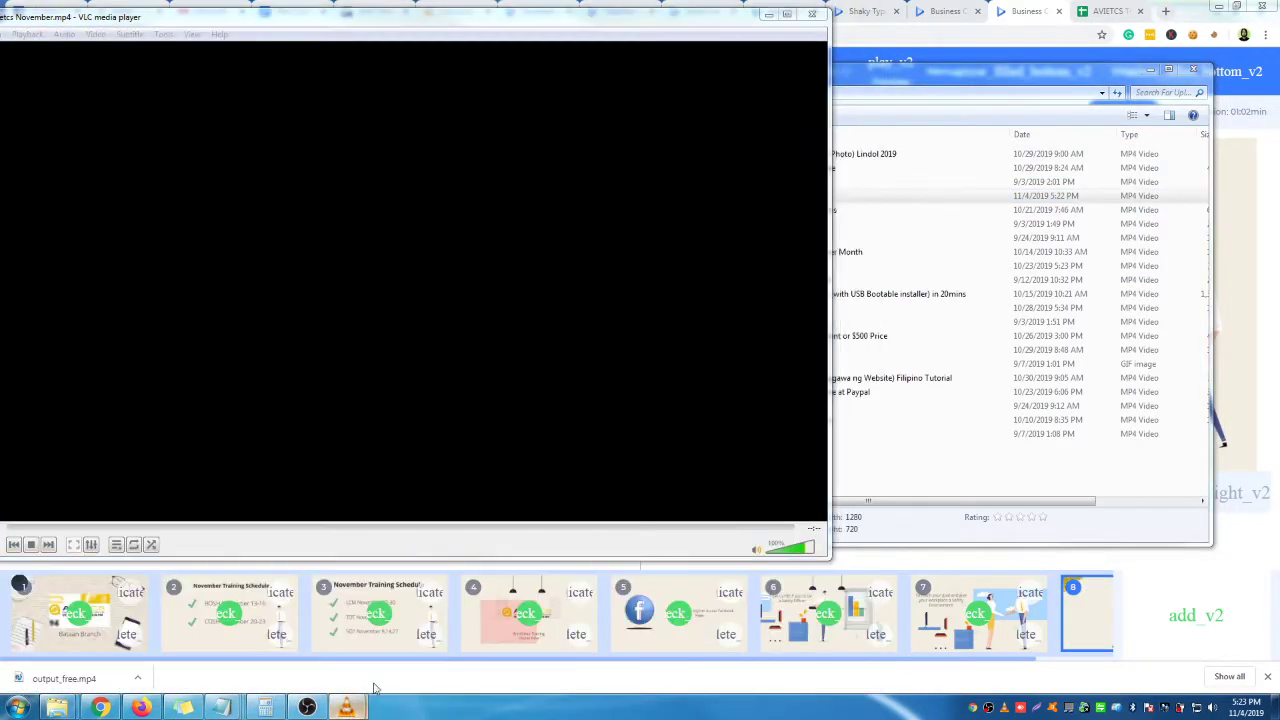
mouse_move(346, 706)
click(407, 644)
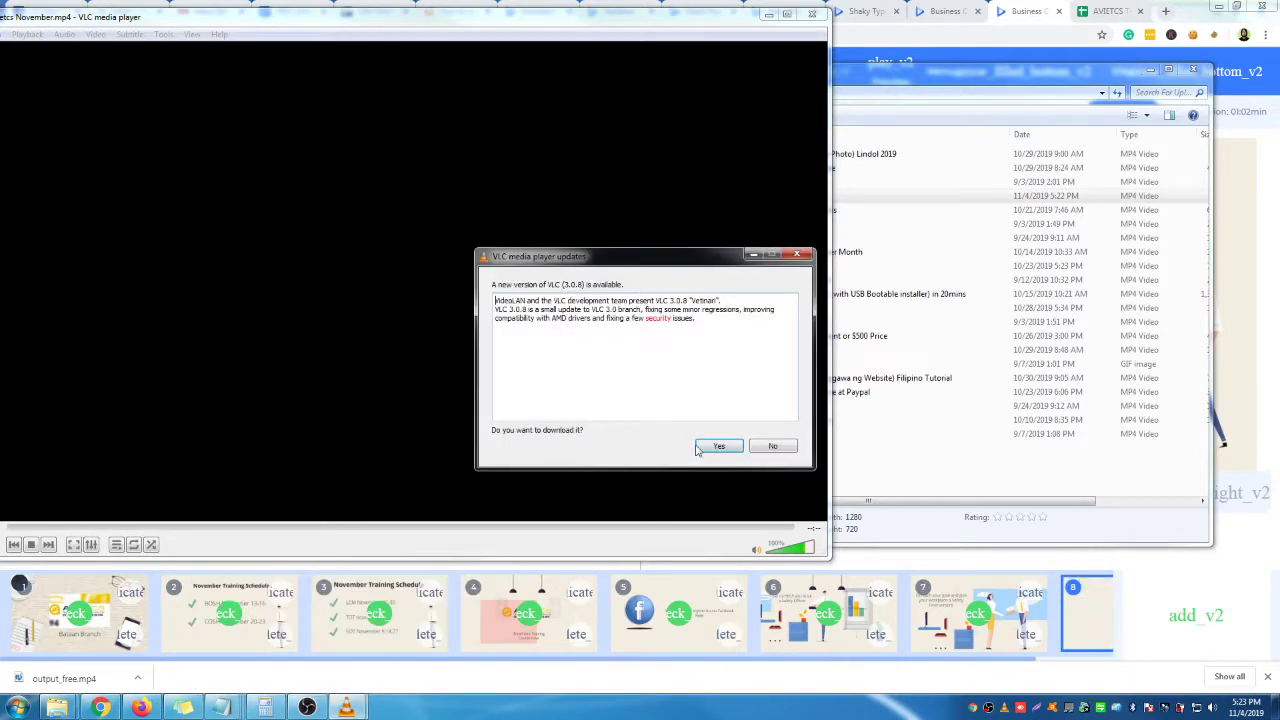
click(774, 449)
drag(367, 23, 435, 19)
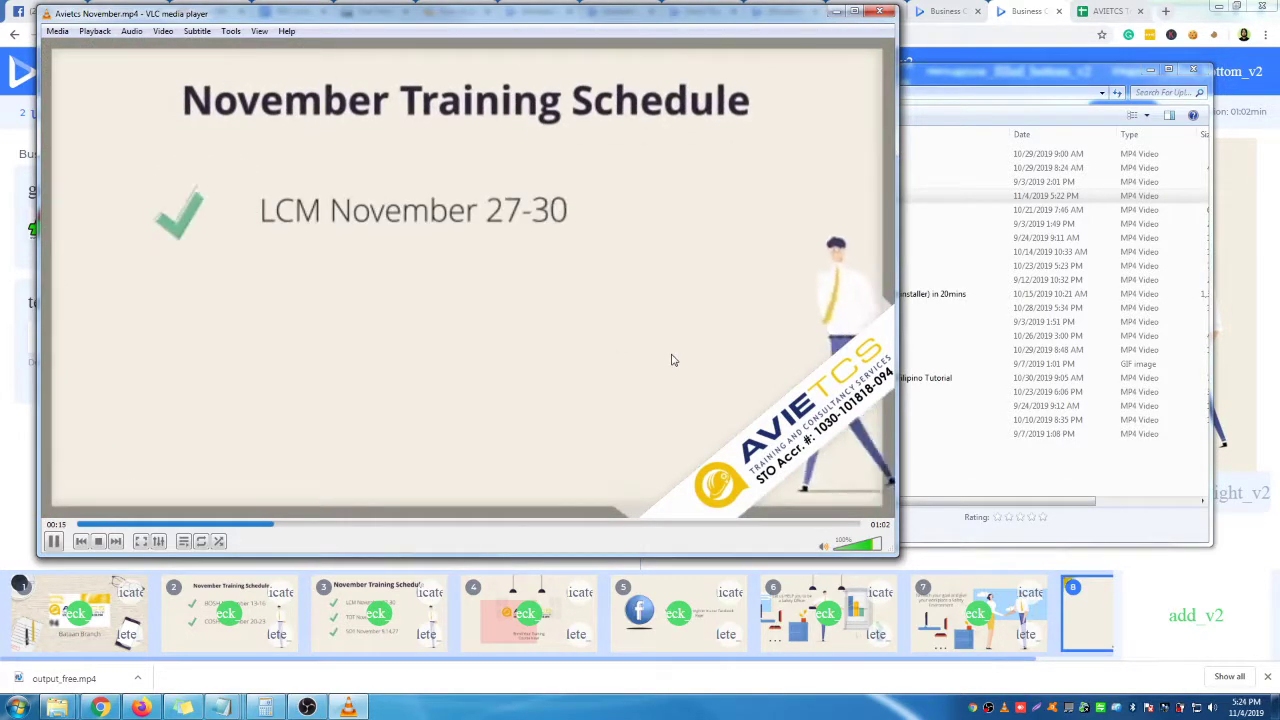
drag(615, 15, 798, 52)
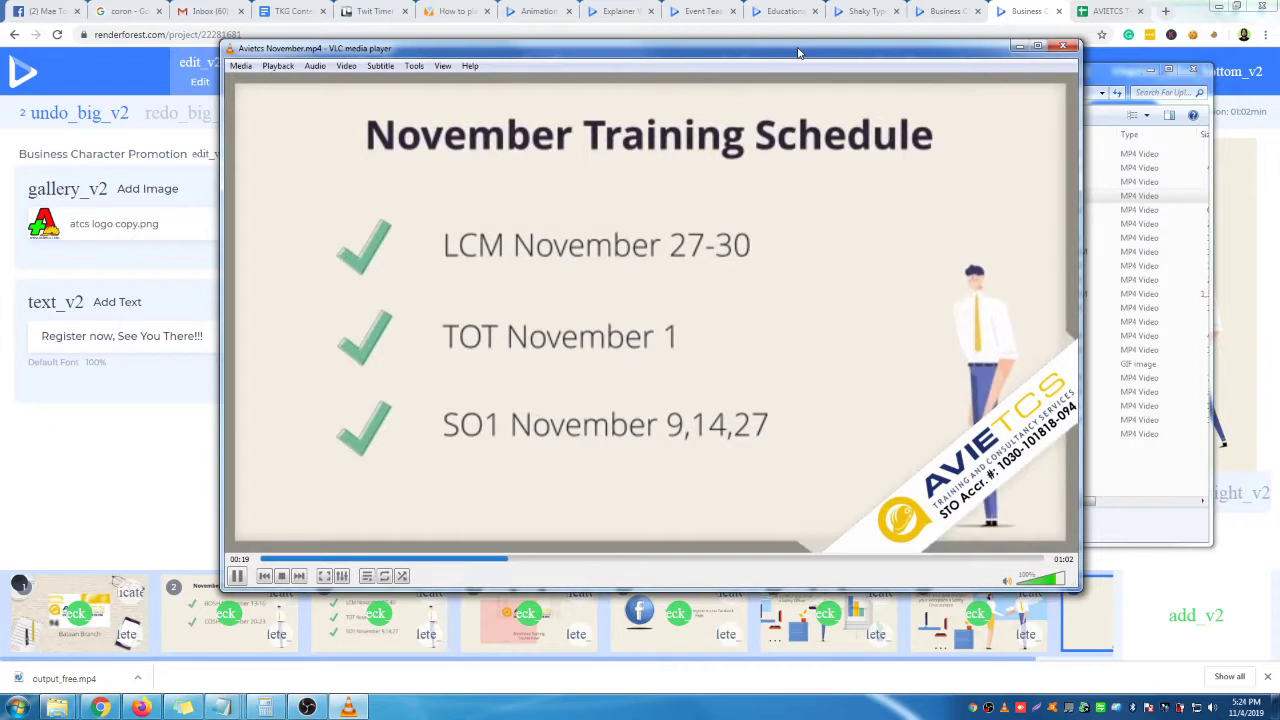